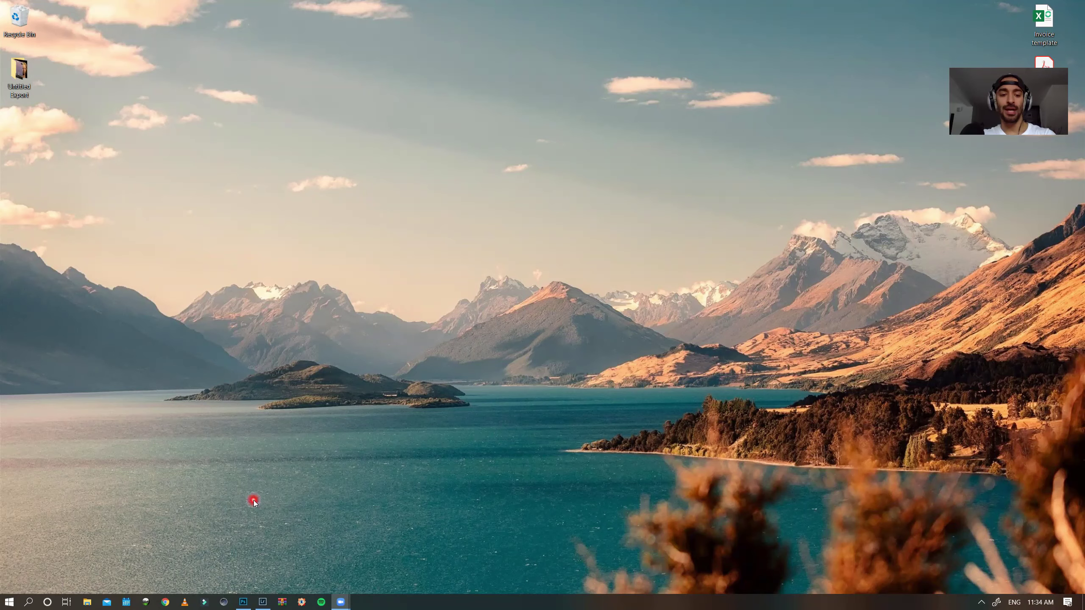
- Switch to Lightroom Classic with the cityscape photo in Develop and collapse the Basic adjustments
click(262, 602)
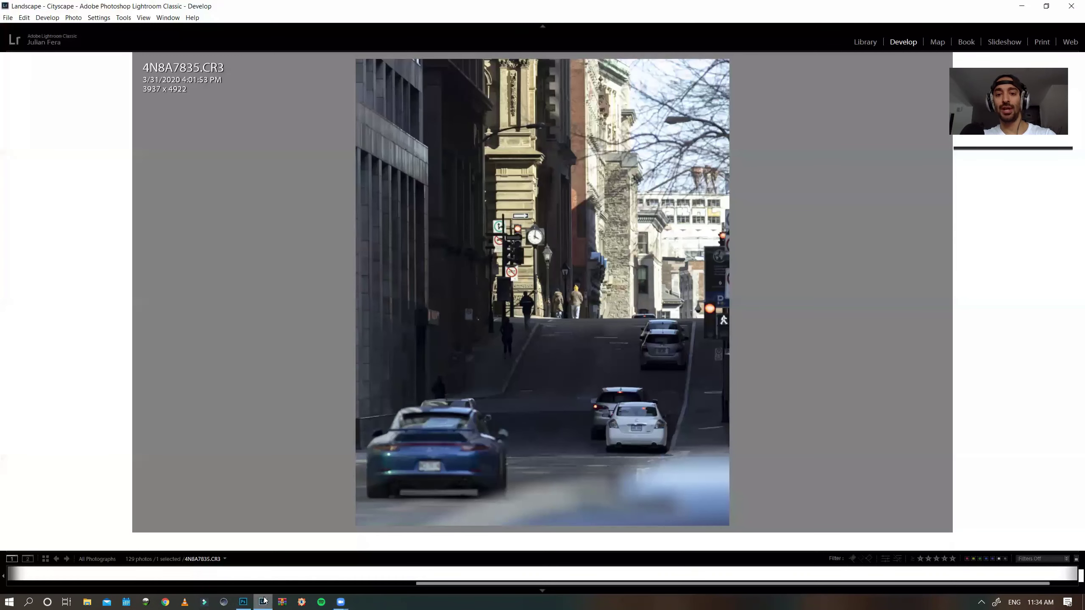
click(195, 359)
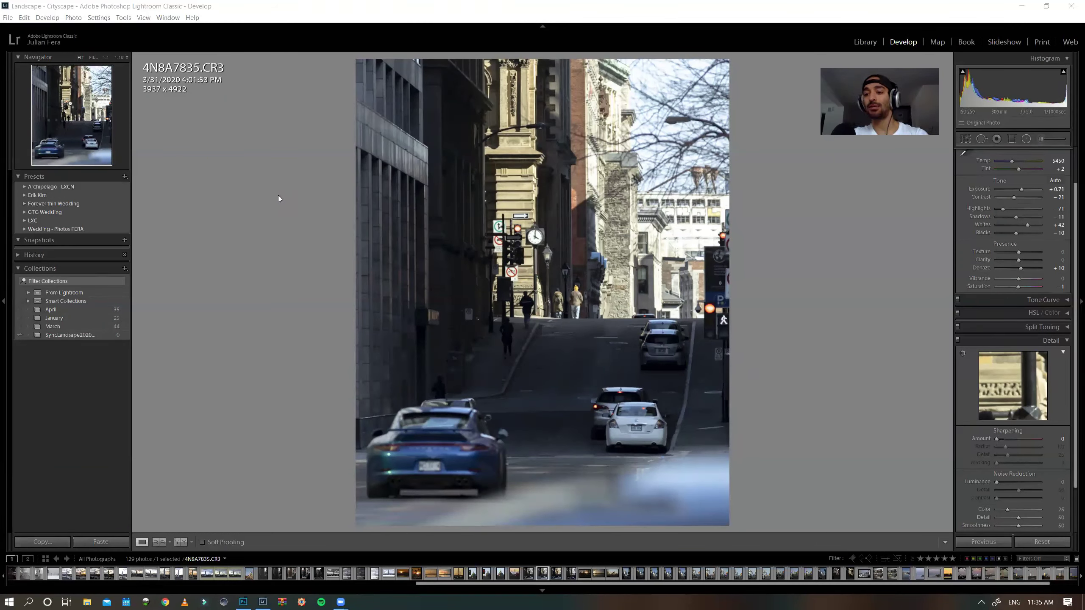
click(1069, 155)
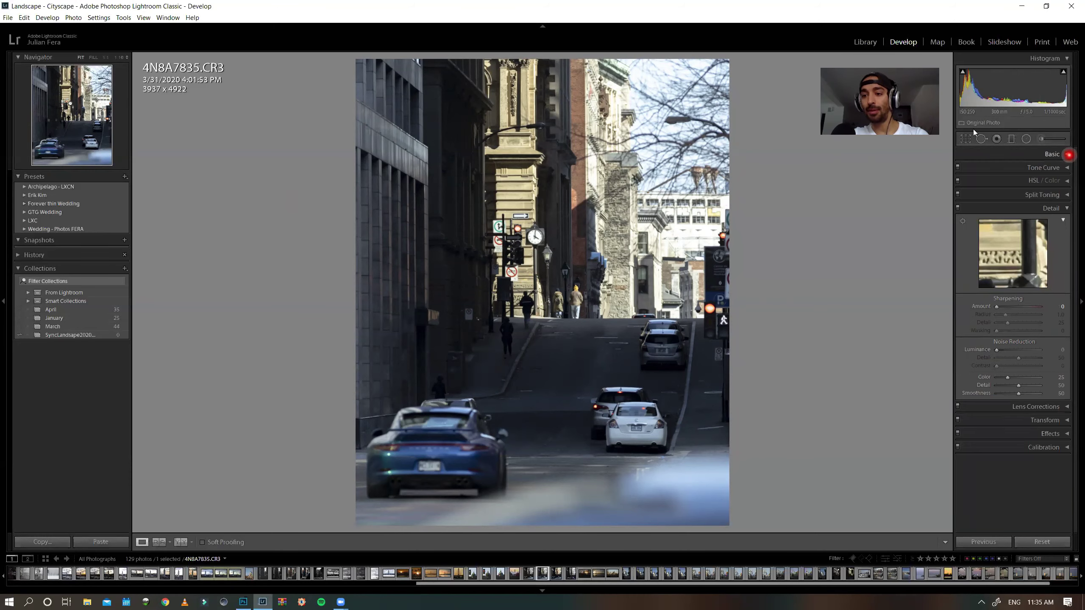
click(989, 287)
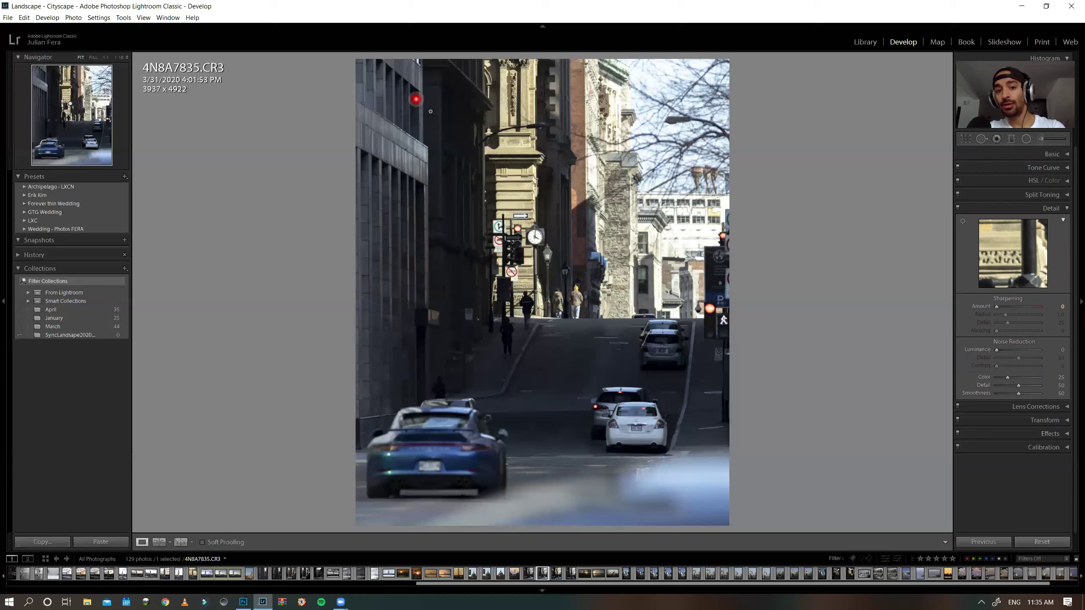
- Circle with freehand annotations two spots on the shadowed facade, the road, the clock, the sunlit facade and the sky
drag(457, 110, 459, 162)
drag(465, 110, 454, 111)
mouse_move(447, 195)
mouse_down()
mouse_move(468, 268)
mouse_move(450, 190)
mouse_up()
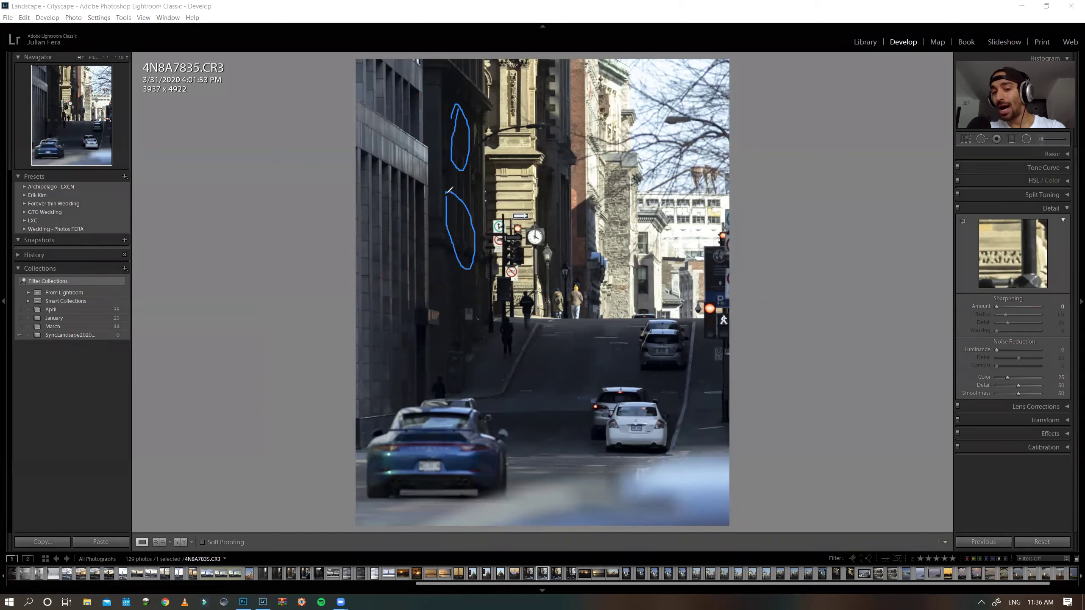
mouse_move(613, 355)
mouse_down()
mouse_move(540, 355)
mouse_move(507, 392)
mouse_move(597, 407)
mouse_move(633, 395)
mouse_move(630, 358)
mouse_move(595, 346)
mouse_up()
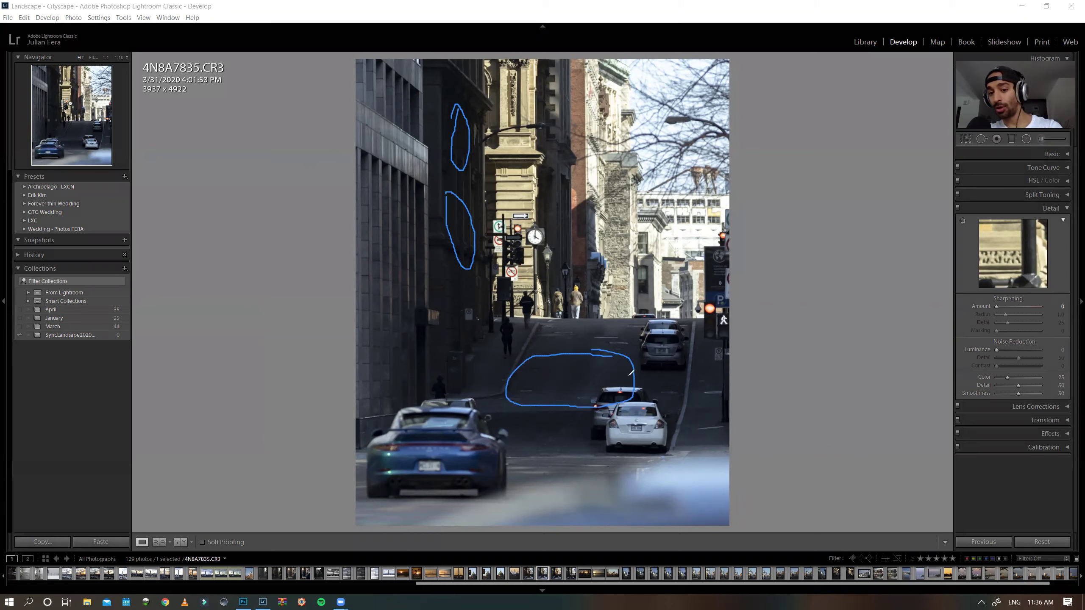
mouse_move(543, 216)
mouse_down()
mouse_move(518, 217)
mouse_move(516, 254)
mouse_move(539, 214)
mouse_up()
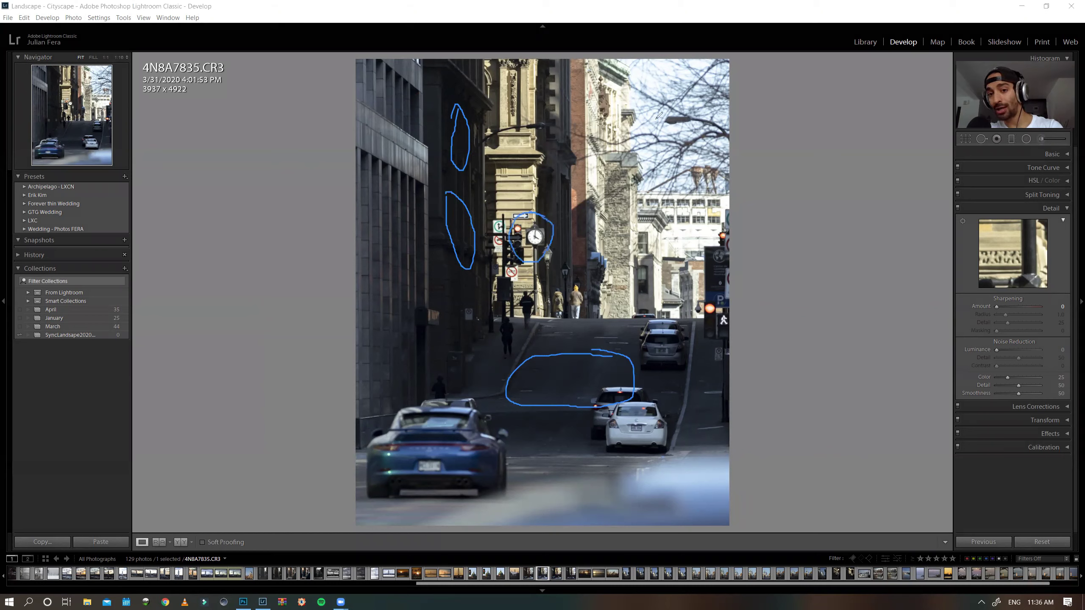
mouse_move(510, 74)
mouse_down()
mouse_move(492, 139)
mouse_move(511, 173)
mouse_move(553, 167)
mouse_move(552, 120)
mouse_move(511, 73)
mouse_up()
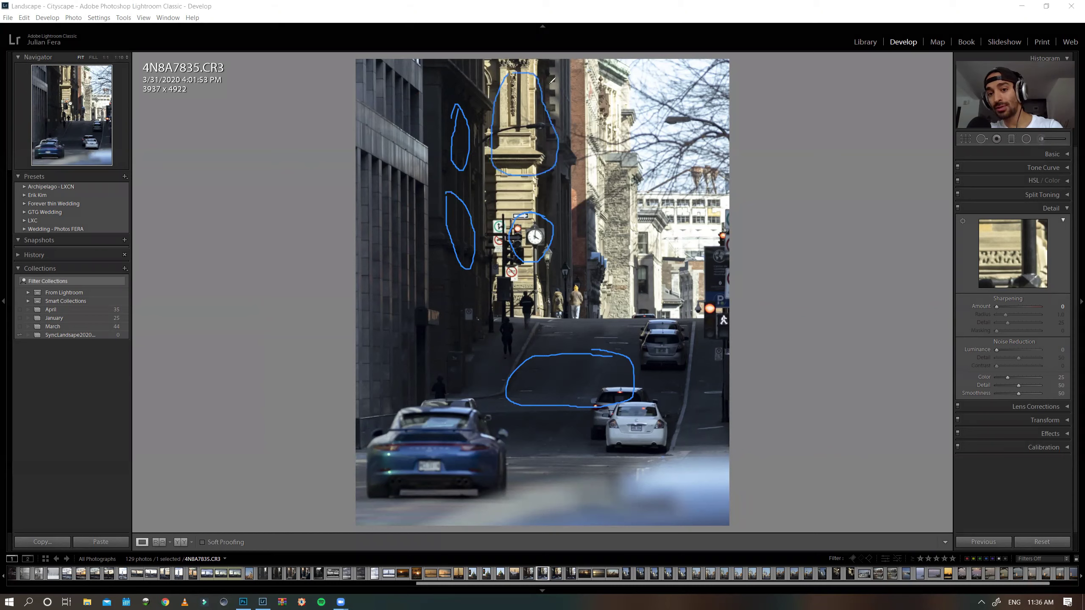
mouse_move(667, 75)
mouse_down()
mouse_move(626, 79)
mouse_move(642, 118)
mouse_move(687, 73)
mouse_move(633, 83)
mouse_move(687, 102)
mouse_move(638, 80)
mouse_up()
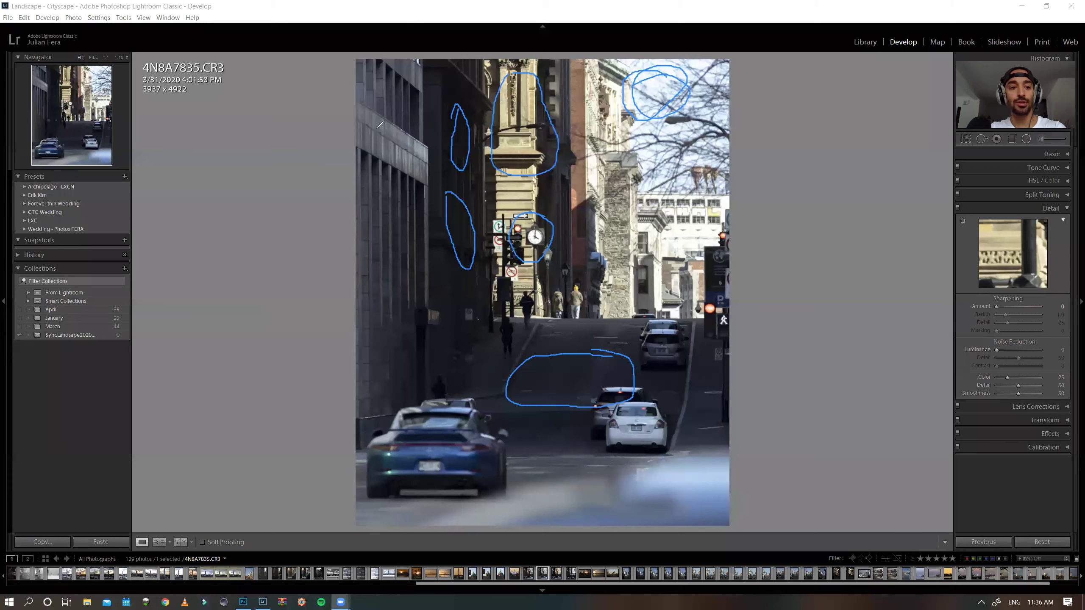
- Set the sharpening Amount to 5 while viewing the sunlit facade and street signs enlarged
click(105, 57)
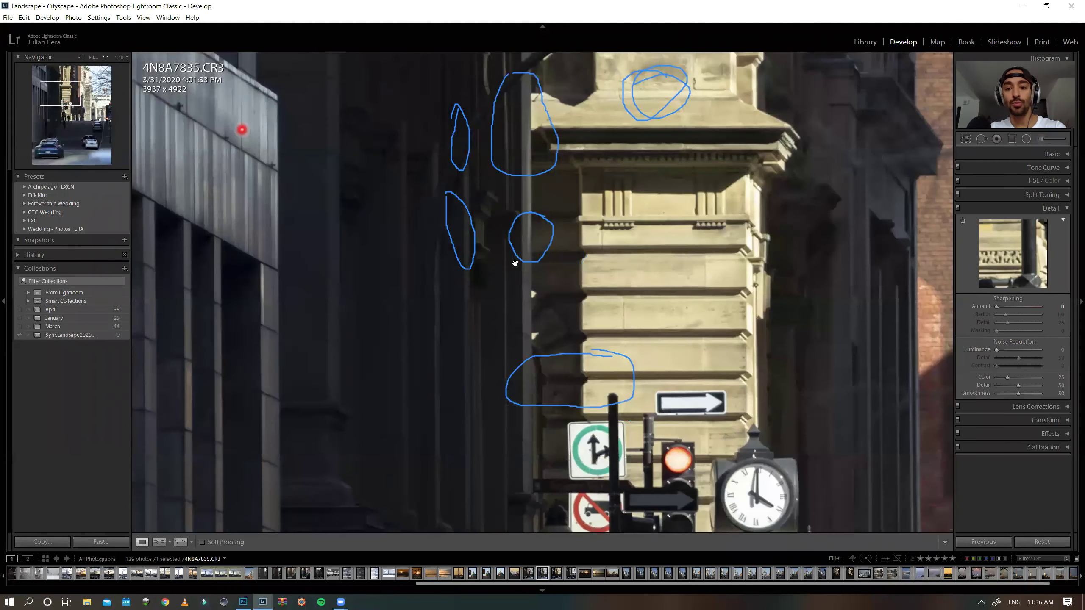
click(626, 252)
click(626, 252)
click(627, 253)
click(625, 250)
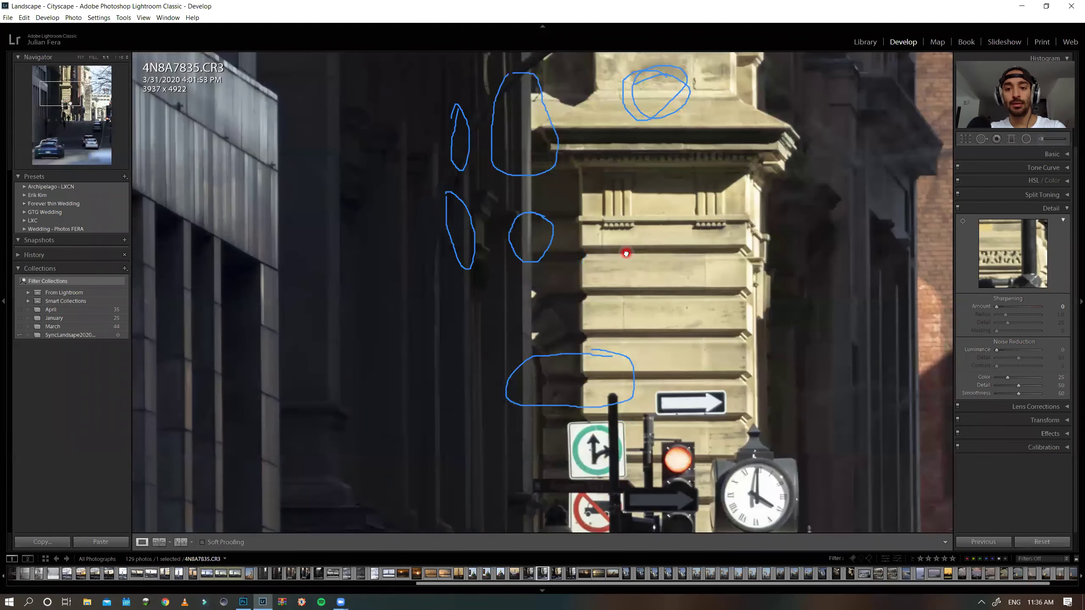
mouse_move(626, 253)
mouse_down()
mouse_move(570, 253)
mouse_move(475, 112)
mouse_move(532, 117)
mouse_move(642, 185)
mouse_up()
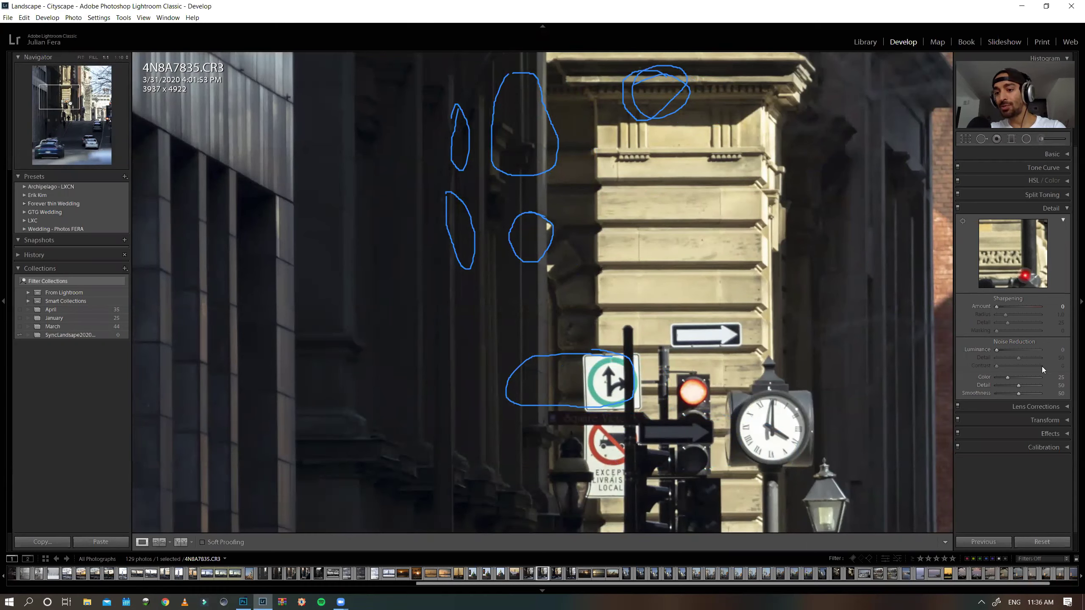
click(1062, 306)
click(911, 353)
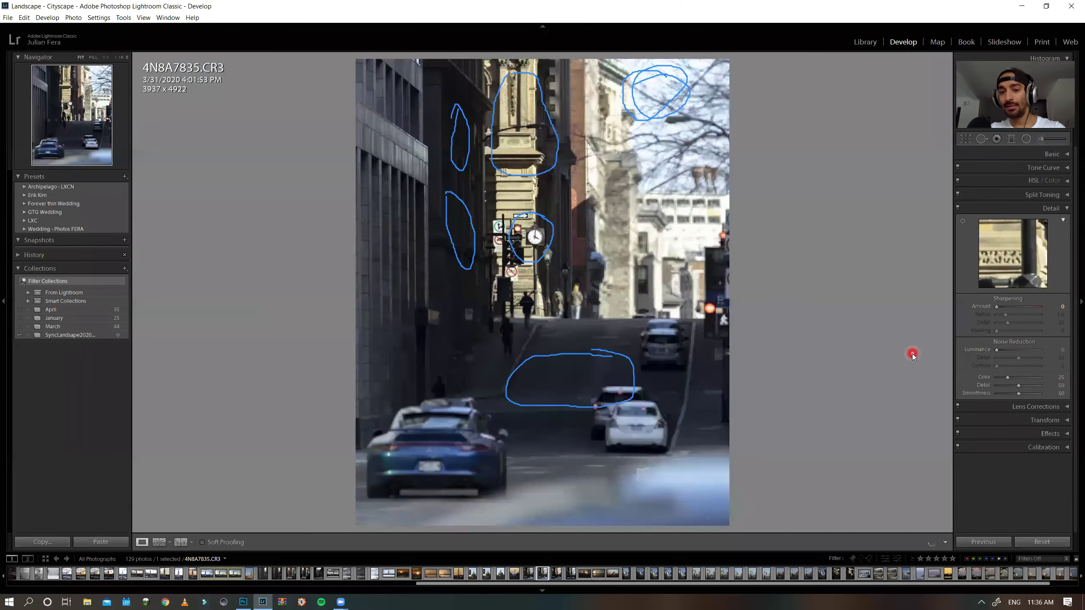
click(519, 208)
drag(634, 176, 797, 214)
click(1063, 306)
text(5)
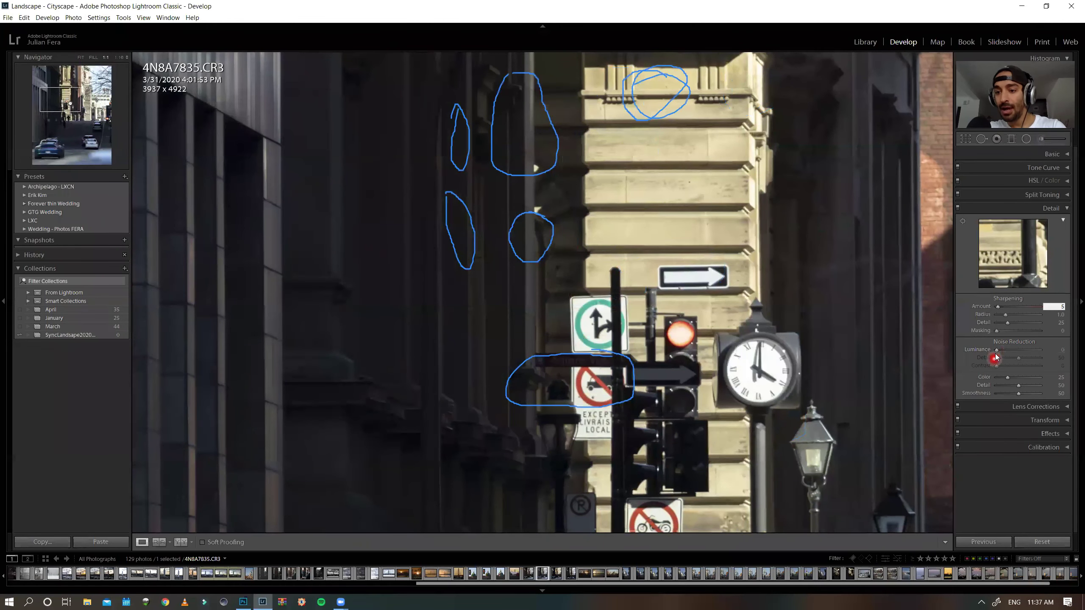
- Set the sharpening Radius to 0.5 and Detail to 48, checking the area around the clock
drag(1006, 315, 981, 317)
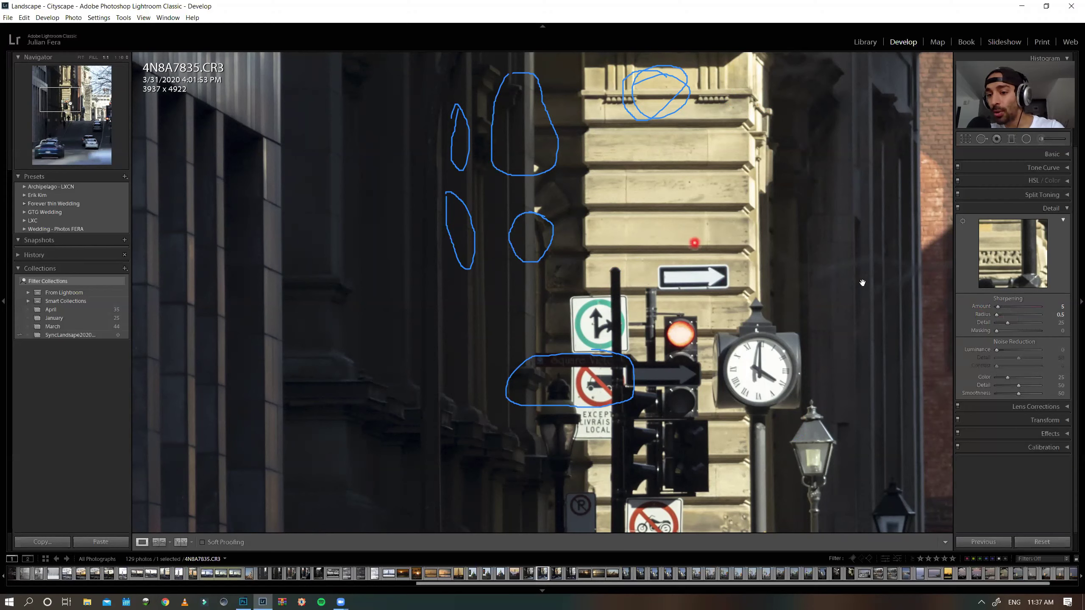
mouse_move(1008, 323)
mouse_down()
mouse_move(1062, 324)
mouse_move(1018, 333)
mouse_up()
click(755, 378)
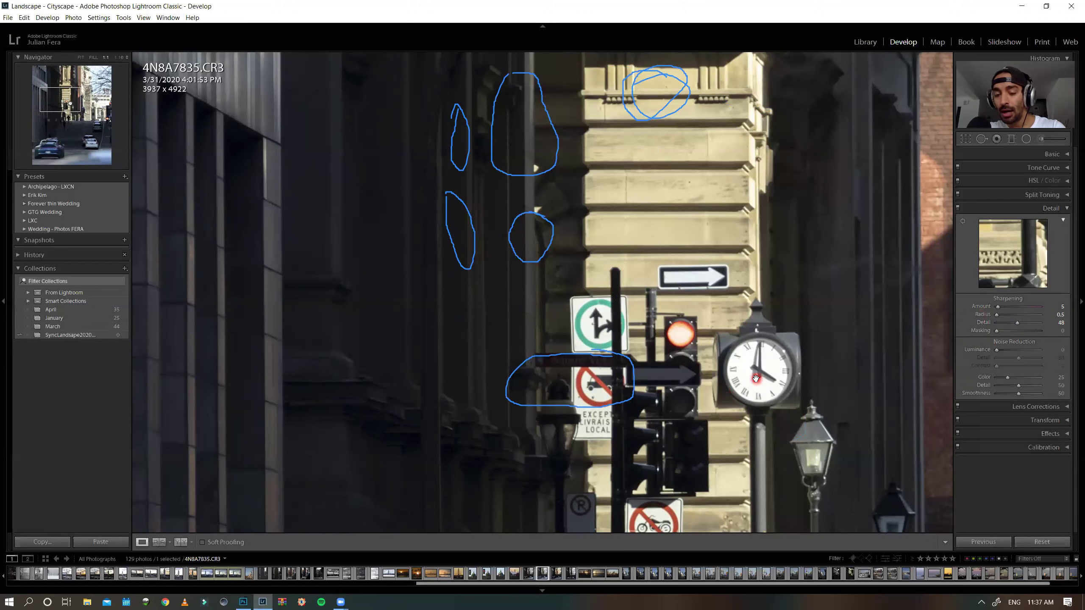
drag(755, 378, 723, 276)
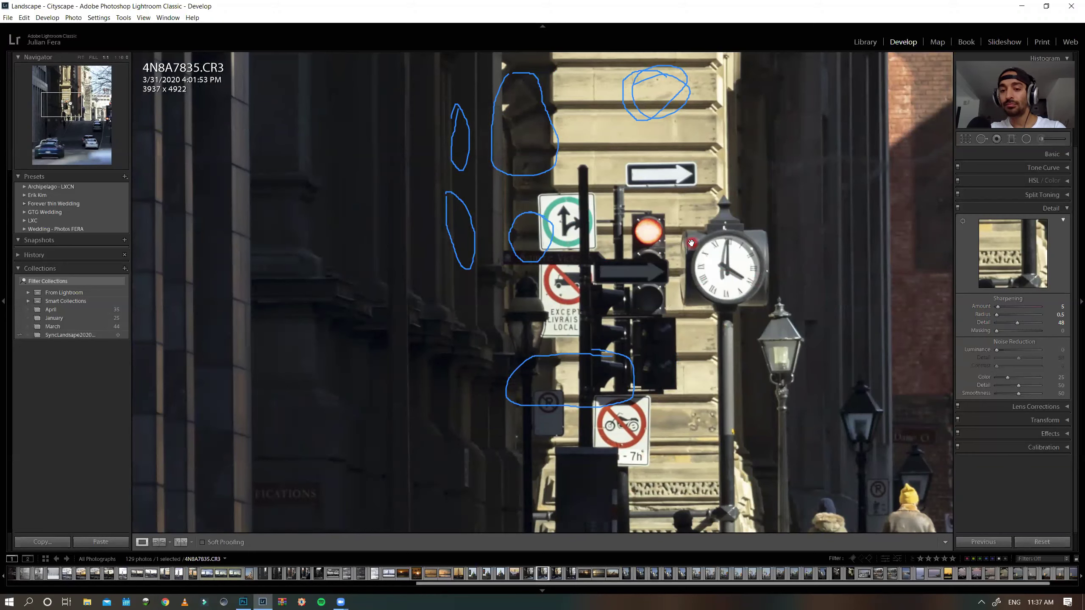
click(807, 307)
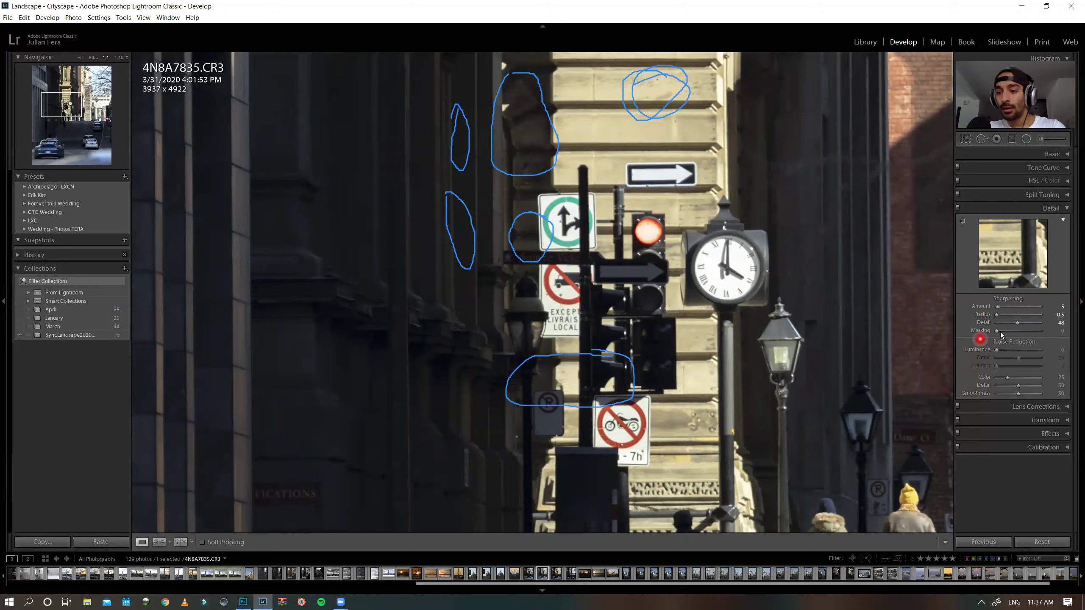
- Aim the detail preview at the reddish brick wall and set the sharpening Detail to 59 after trying 100
click(1019, 324)
drag(1019, 324, 1047, 317)
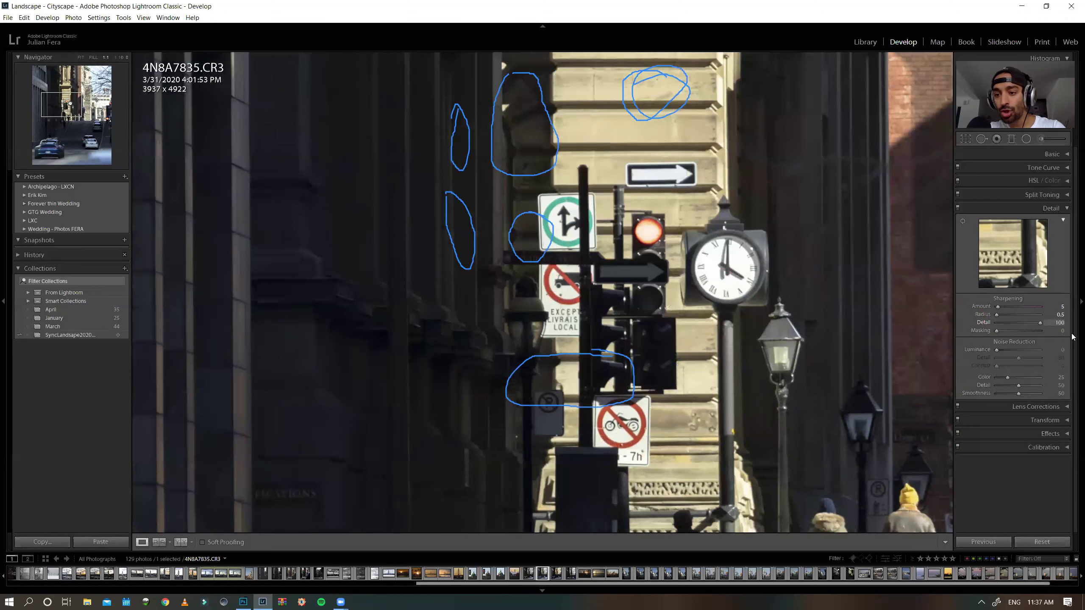
click(962, 221)
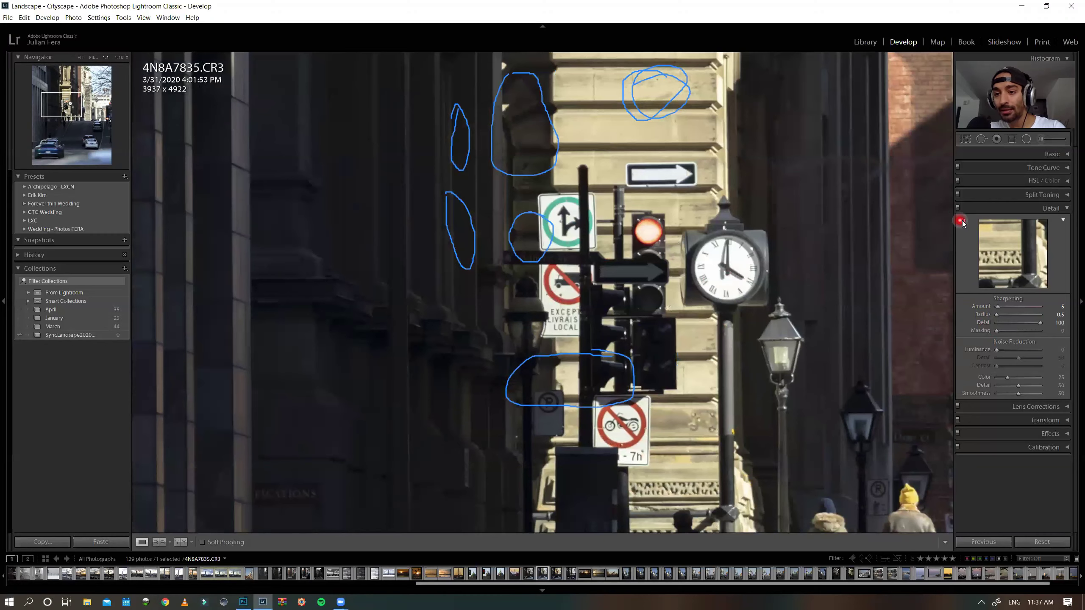
click(1004, 237)
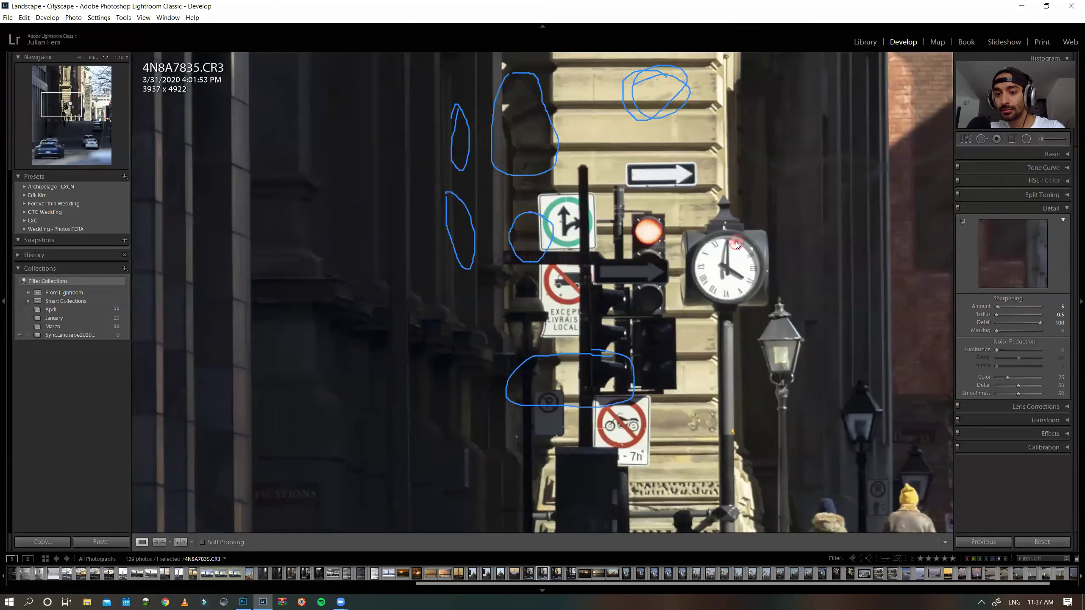
drag(1038, 320, 1022, 343)
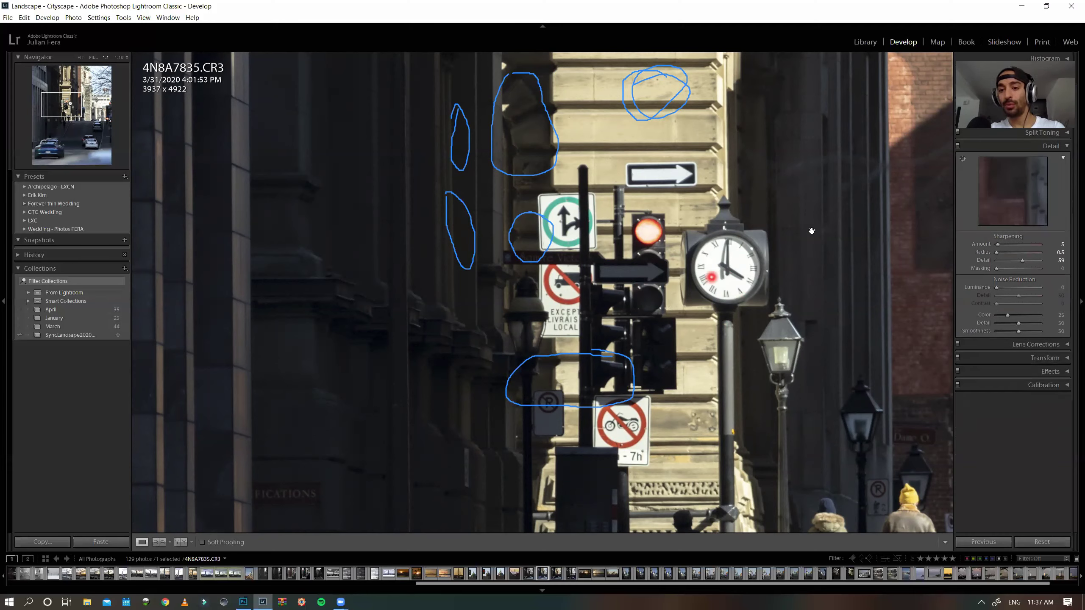
click(711, 338)
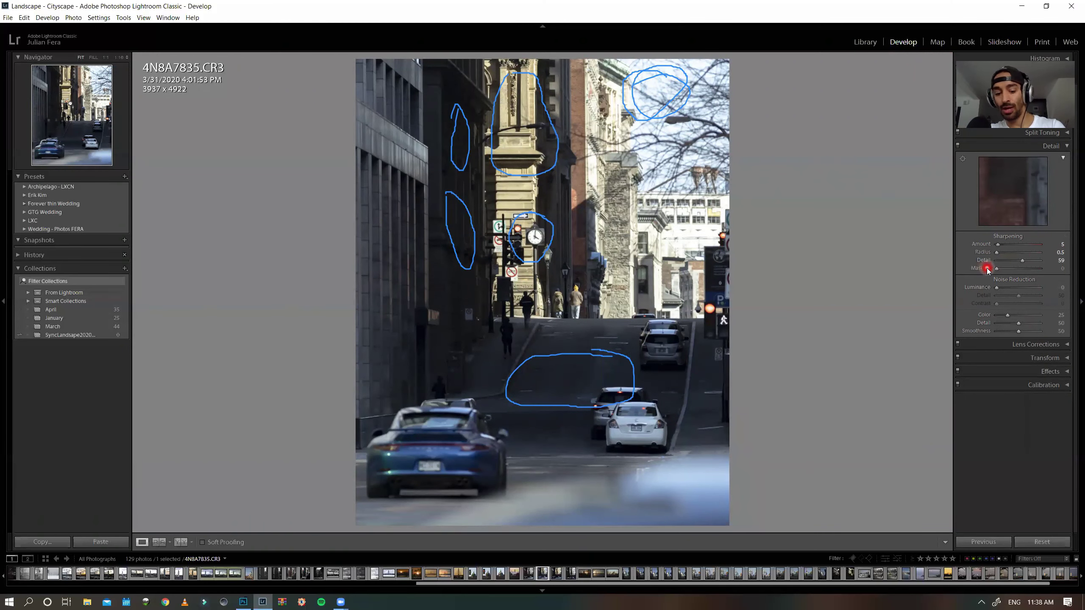
- Set the sharpening Masking to 32, judging the protected areas with the black-and-white mask preview
key(alt)
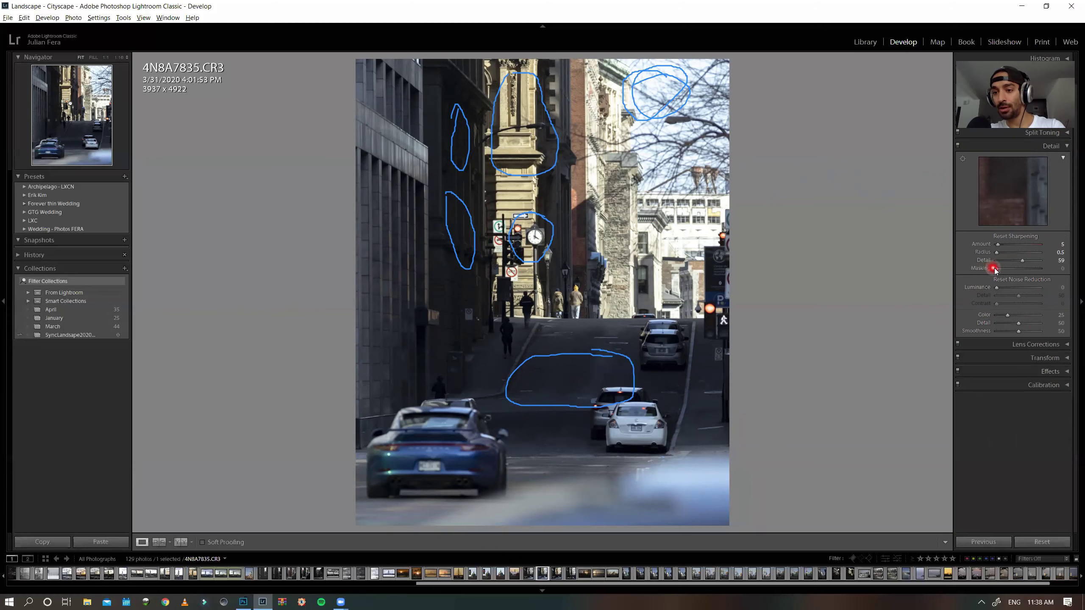
alt+click(995, 269)
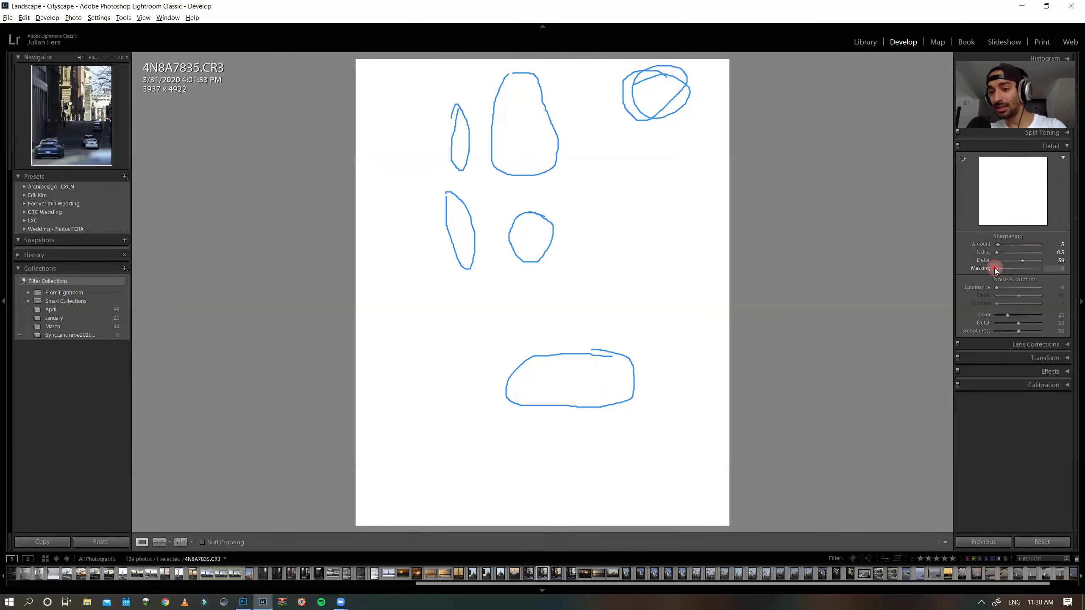
drag(994, 271, 1001, 271)
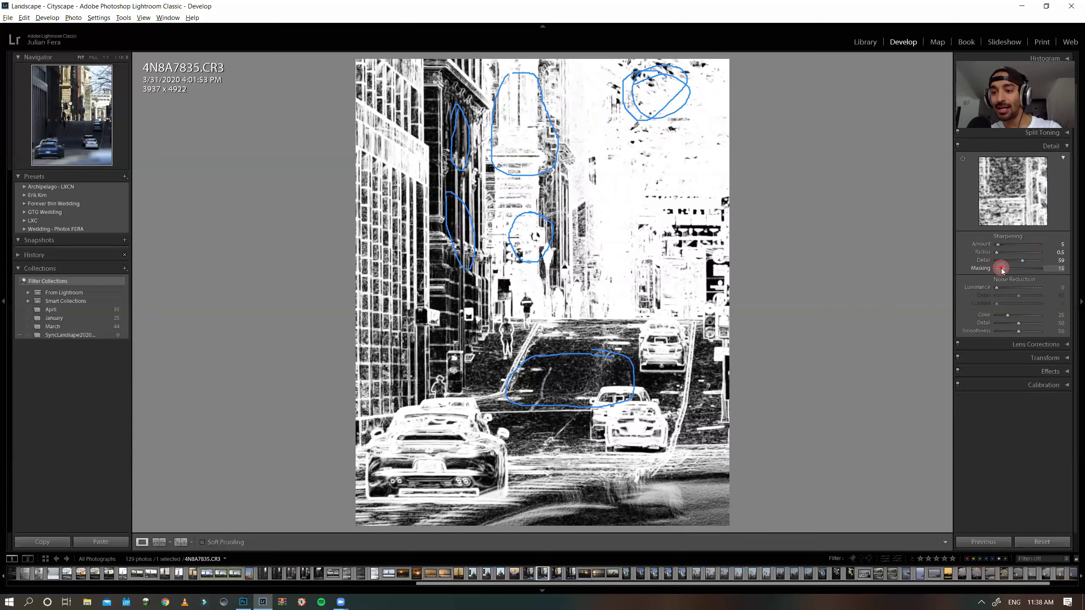
drag(1002, 269, 823, 332)
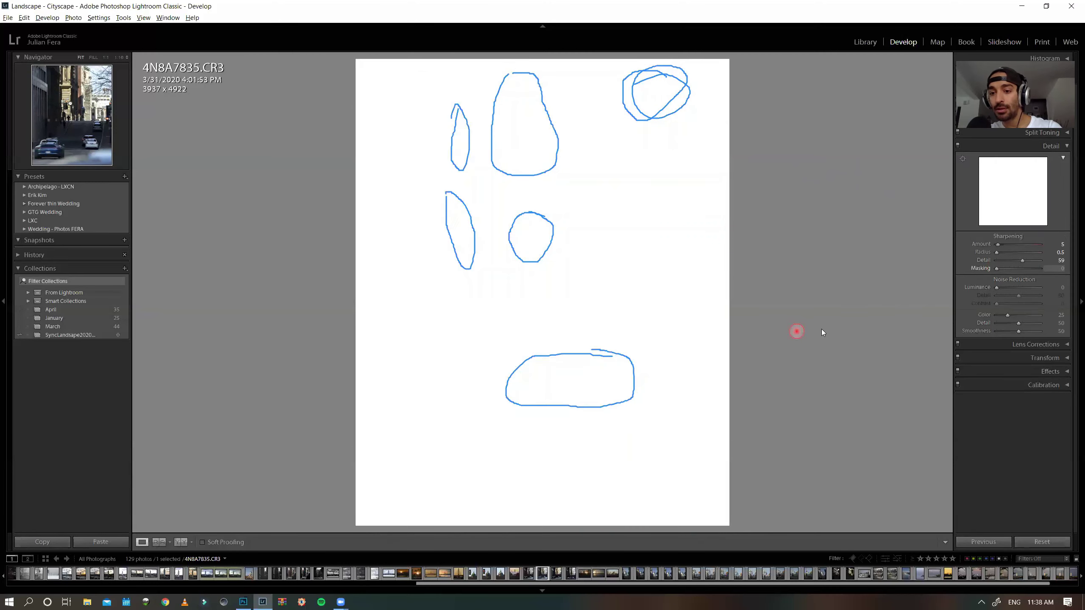
drag(997, 268, 1004, 268)
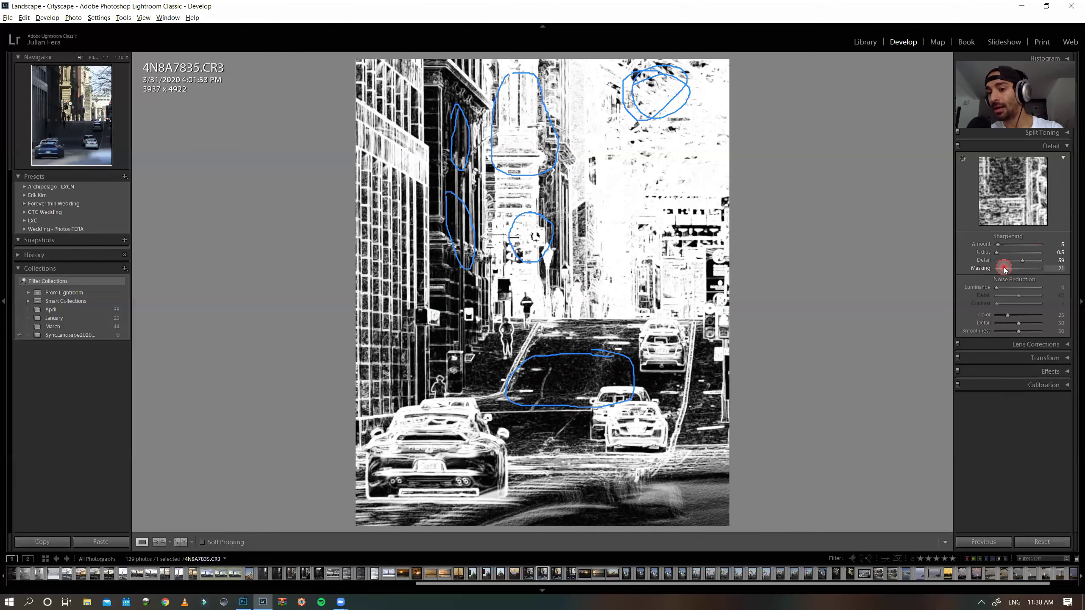
mouse_move(1016, 272)
mouse_down()
mouse_move(1053, 278)
mouse_move(1004, 286)
mouse_move(1052, 289)
mouse_move(996, 290)
mouse_move(1049, 285)
mouse_move(1009, 290)
mouse_up()
click(1012, 269)
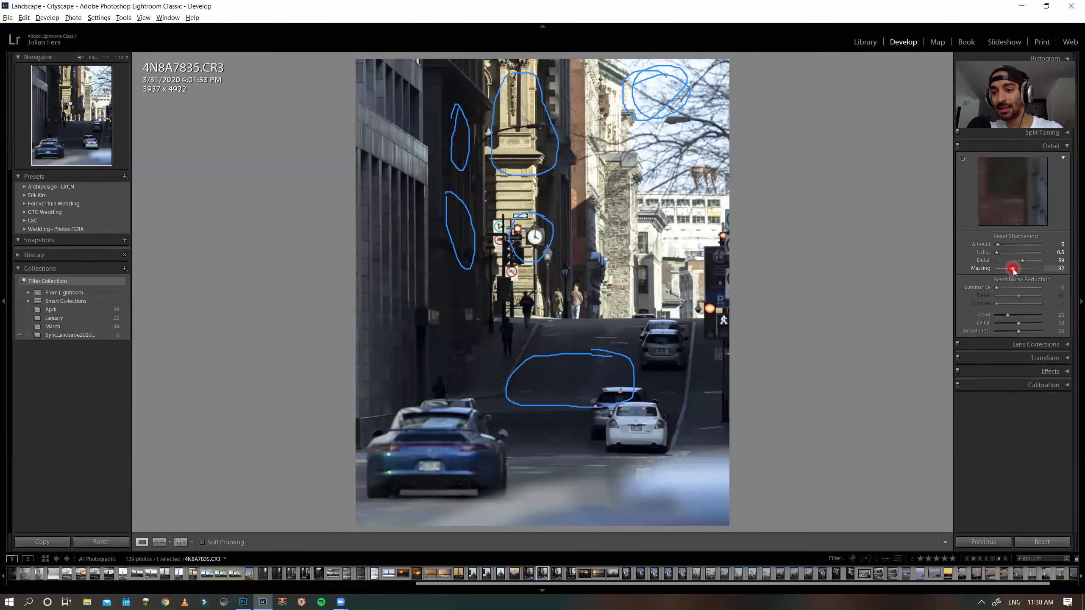
click(997, 245)
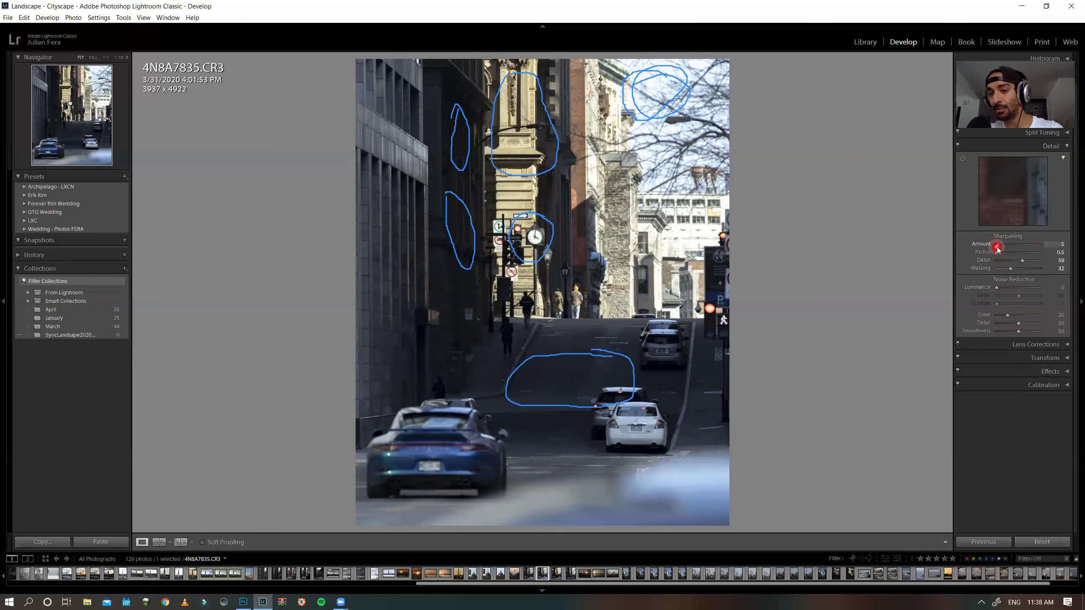
click(765, 275)
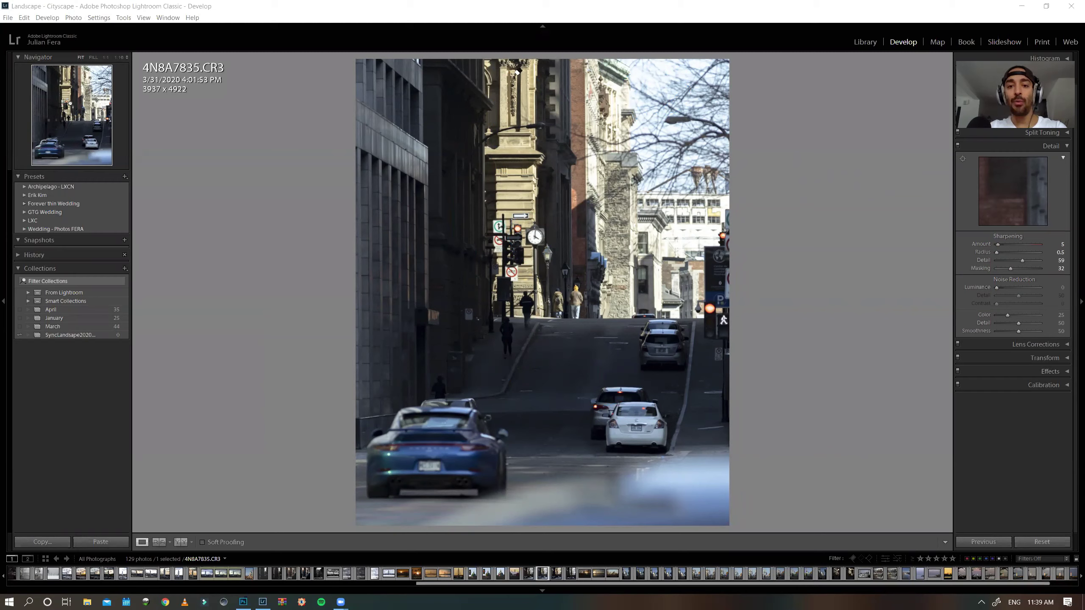
- Set the sharpening Detail to 57 and Masking to 68
click(518, 279)
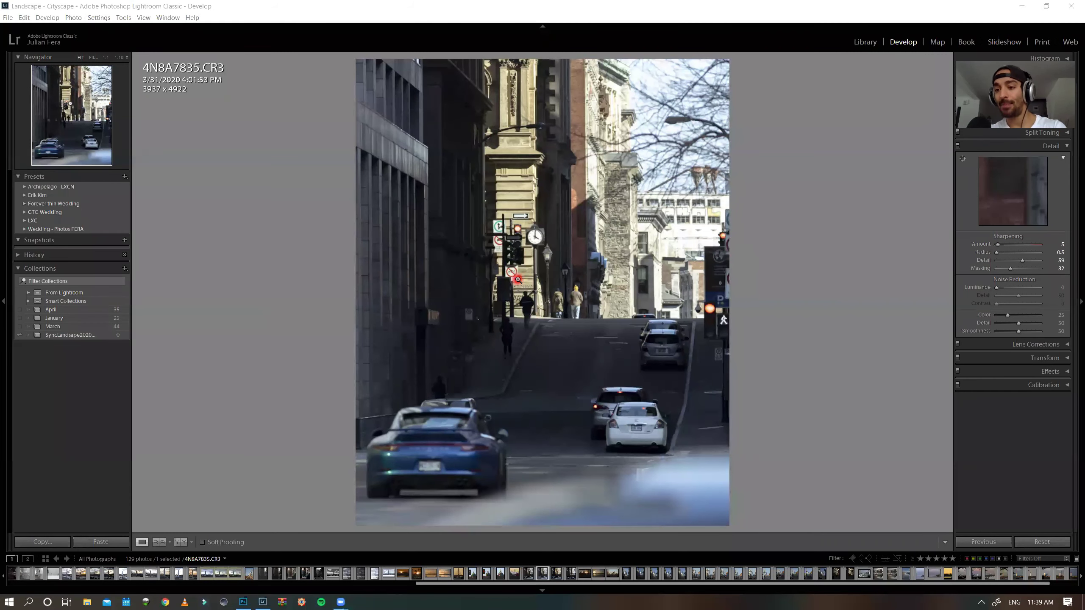
drag(1034, 258, 1034, 260)
click(1026, 269)
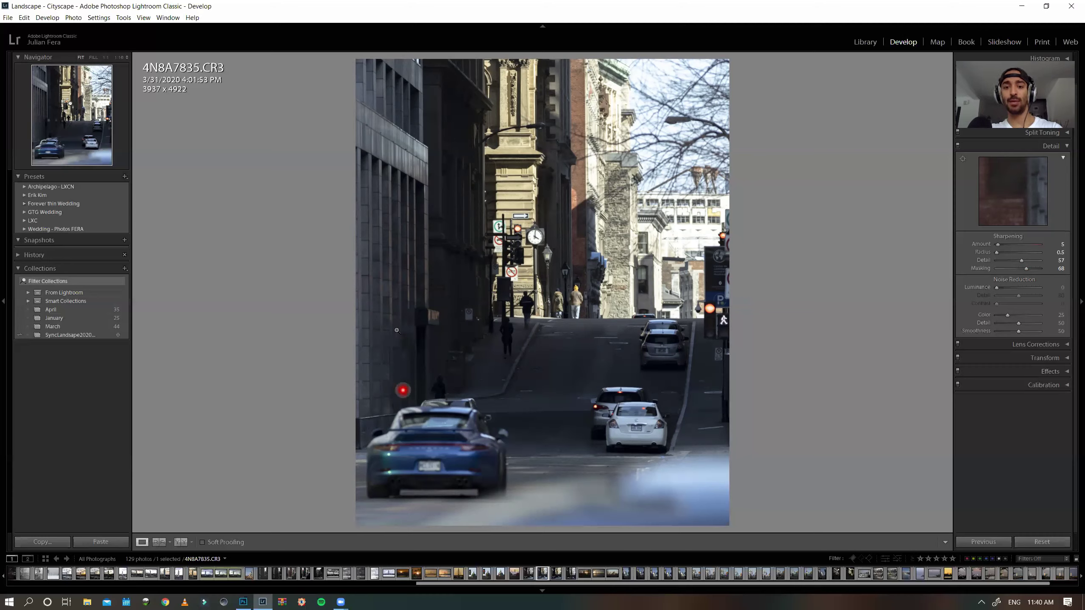
- Switch to Photoshop with the SquareVictoria300.psd document
key(alt)
key(alt+Tab)
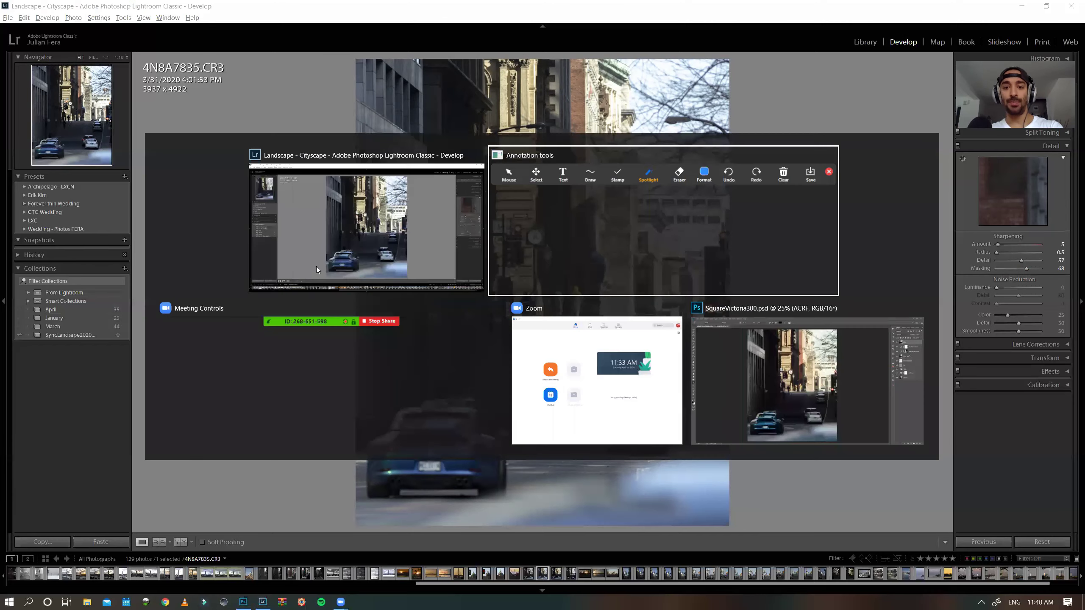
key(Tab)
key(Tab)
key(Tab)
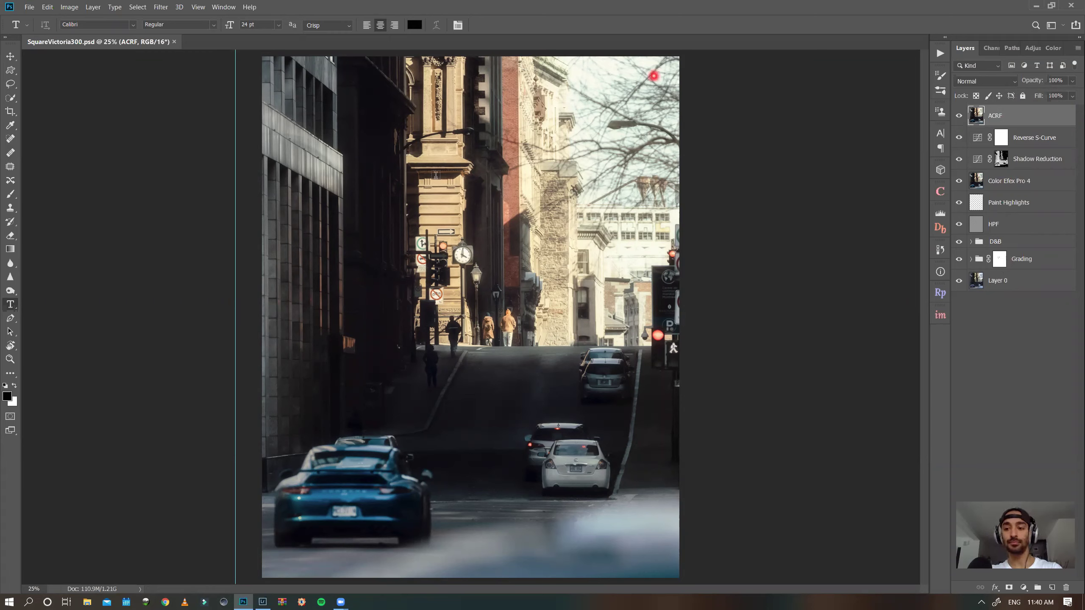
- Compare the unedited Layer 0 with the full edit by repeatedly hiding and showing all the layers above it
alt+click(958, 281)
alt+click(959, 282)
alt+click(959, 282)
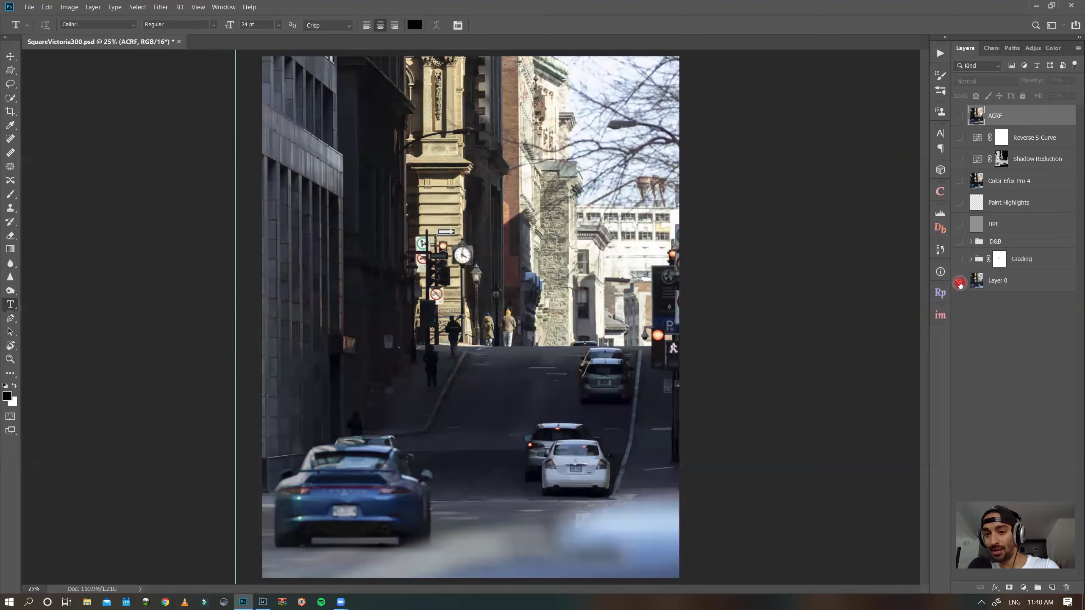
alt+click(959, 281)
alt+click(959, 282)
alt+click(959, 282)
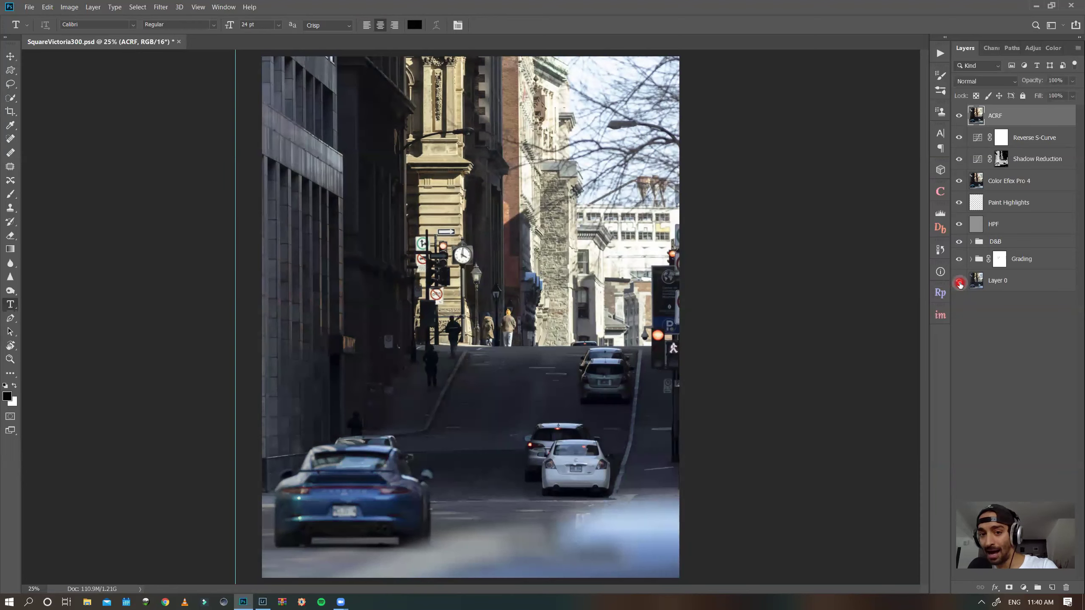
alt+click(959, 282)
alt+click(959, 282)
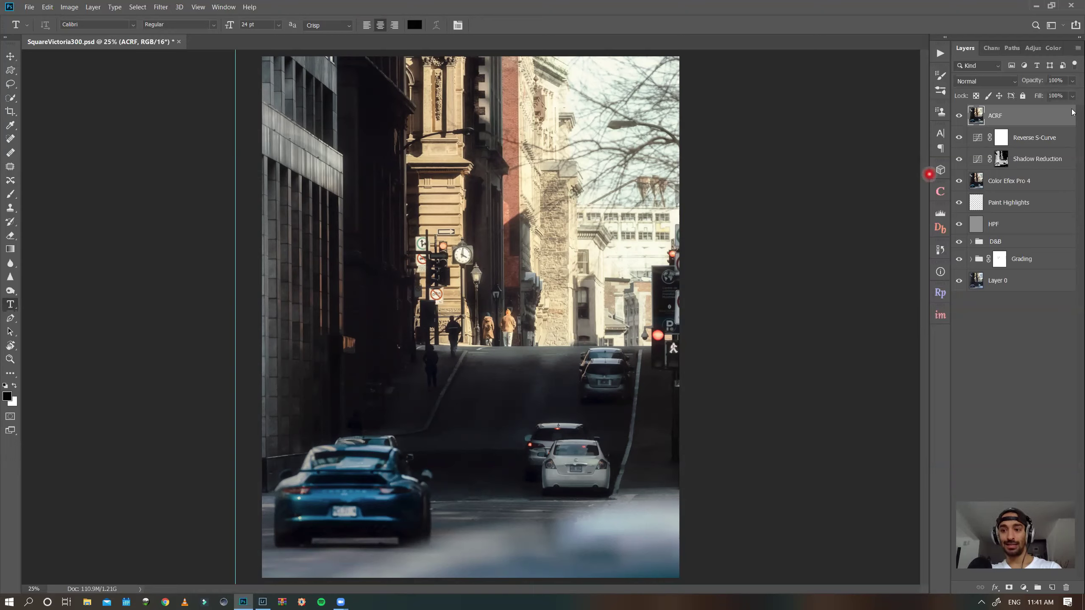
- Delete every layer and group from ACRF down to Grading, keeping only Layer 0
shift+click(1049, 262)
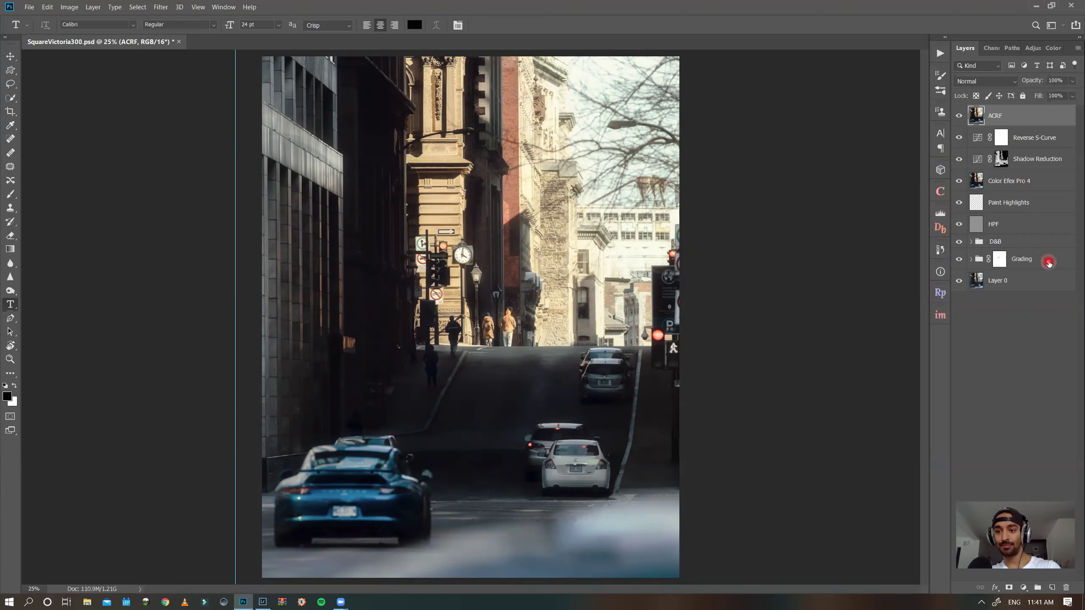
key(Delete)
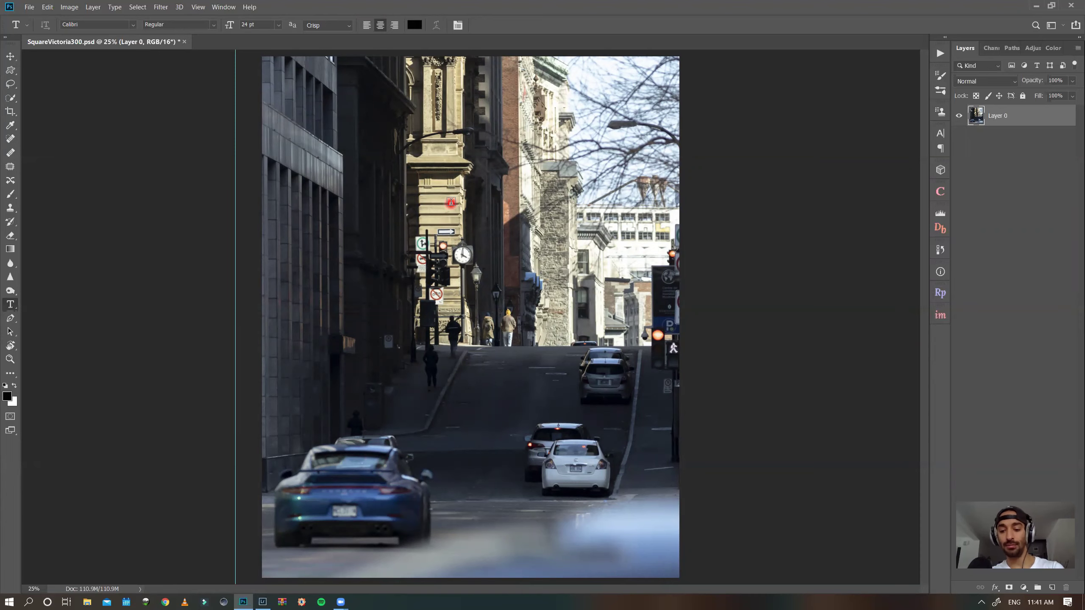
- Inspect the sharpened detail at 200% on the pedestrians, street signs, clock, lamps and stone facade
scroll(450, 205, up, 5)
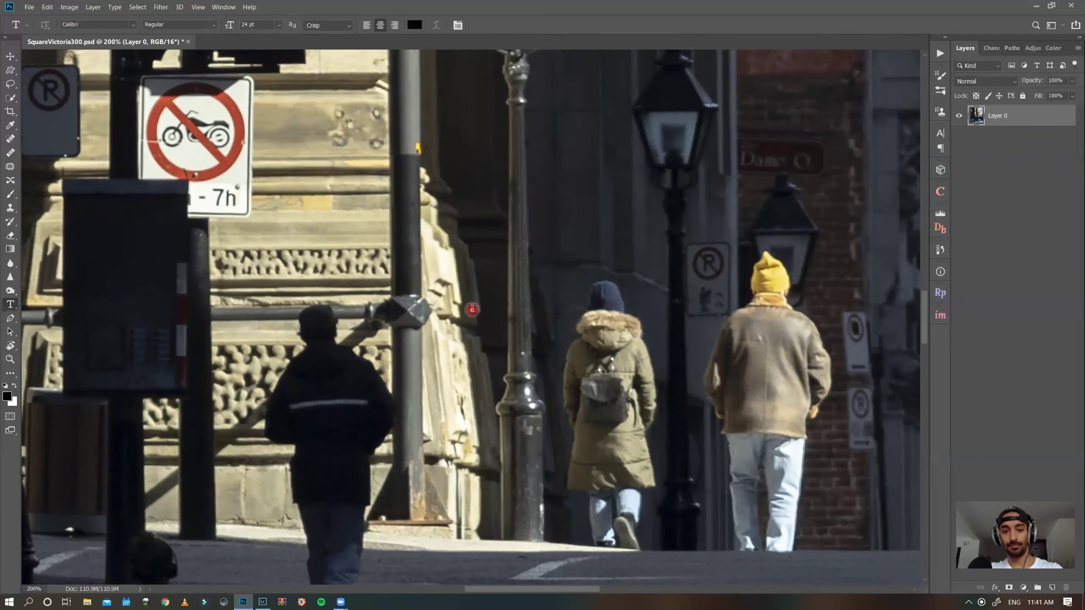
scroll(472, 309, up, 10)
scroll(472, 309, right, 2)
scroll(472, 309, left, 4)
scroll(472, 309, down, 3)
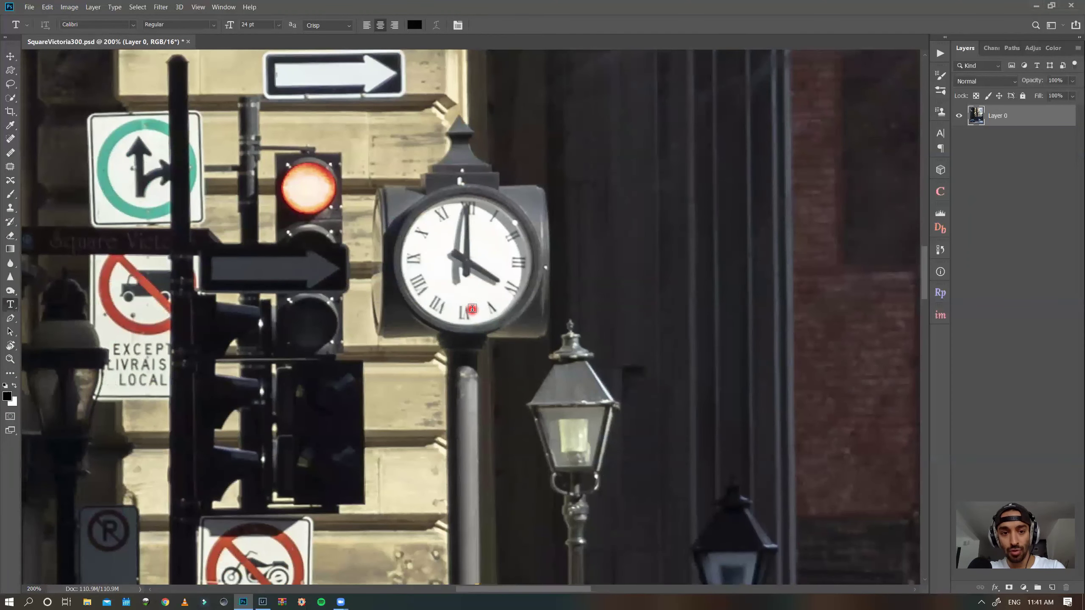
scroll(472, 309, down, 5)
scroll(472, 309, left, 2)
scroll(472, 309, right, 3)
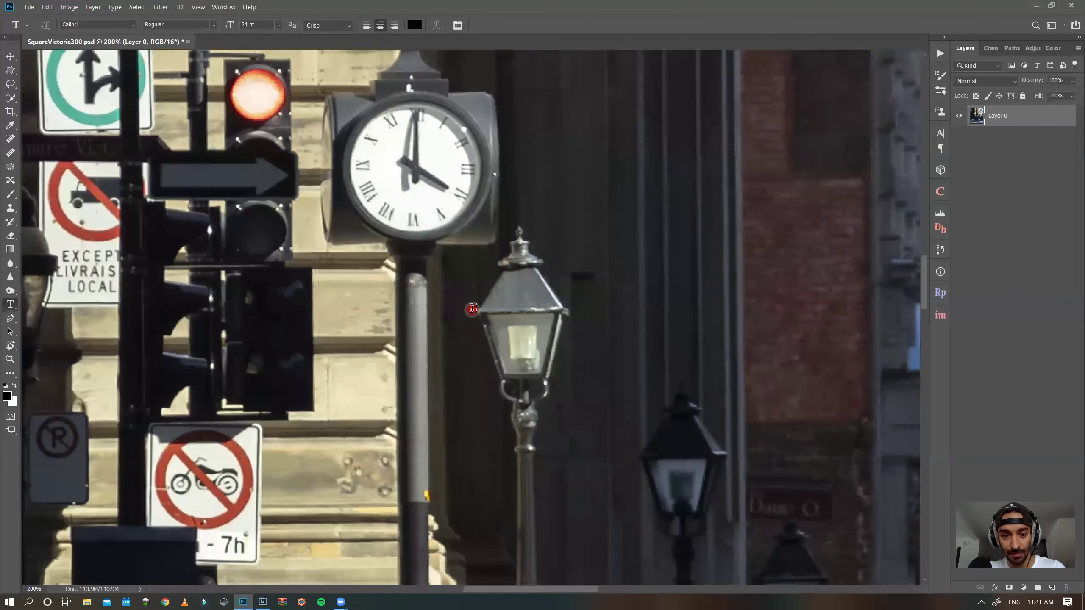
scroll(472, 309, down, 3)
scroll(472, 309, left, 1)
scroll(472, 308, down, 1)
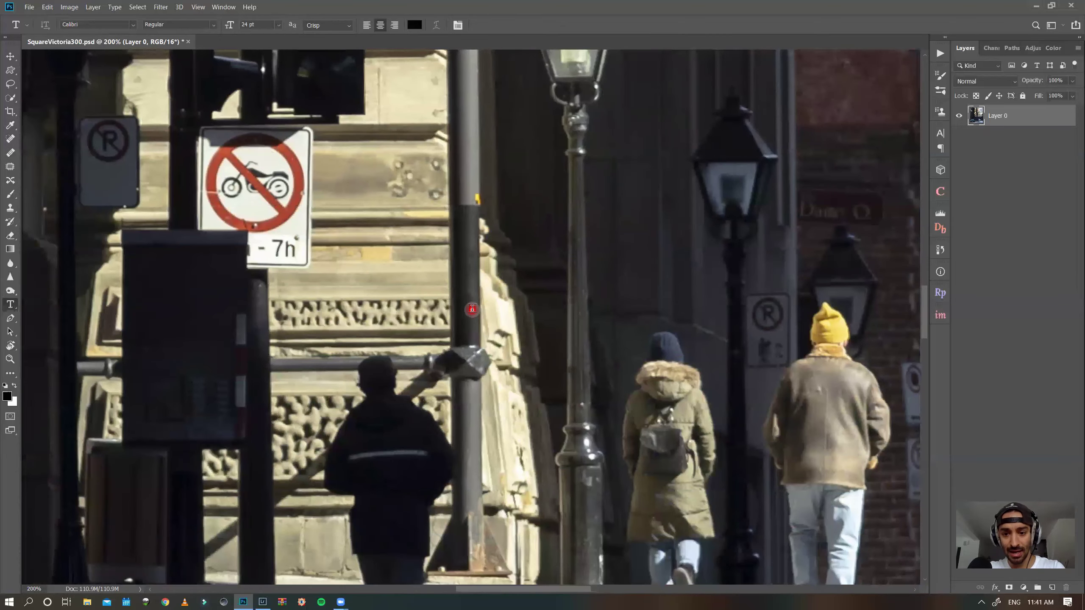
scroll(472, 309, right, 2)
scroll(472, 309, right, 2)
scroll(472, 309, down, 1)
scroll(472, 309, right, 2)
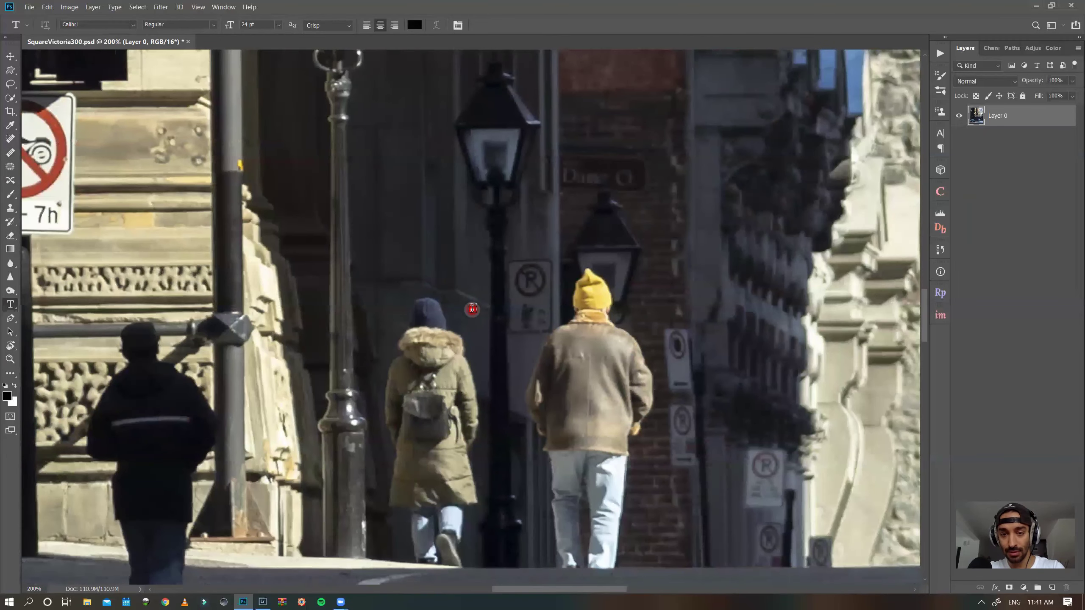
scroll(472, 309, up, 3)
scroll(472, 309, up, 5)
scroll(472, 309, up, 10)
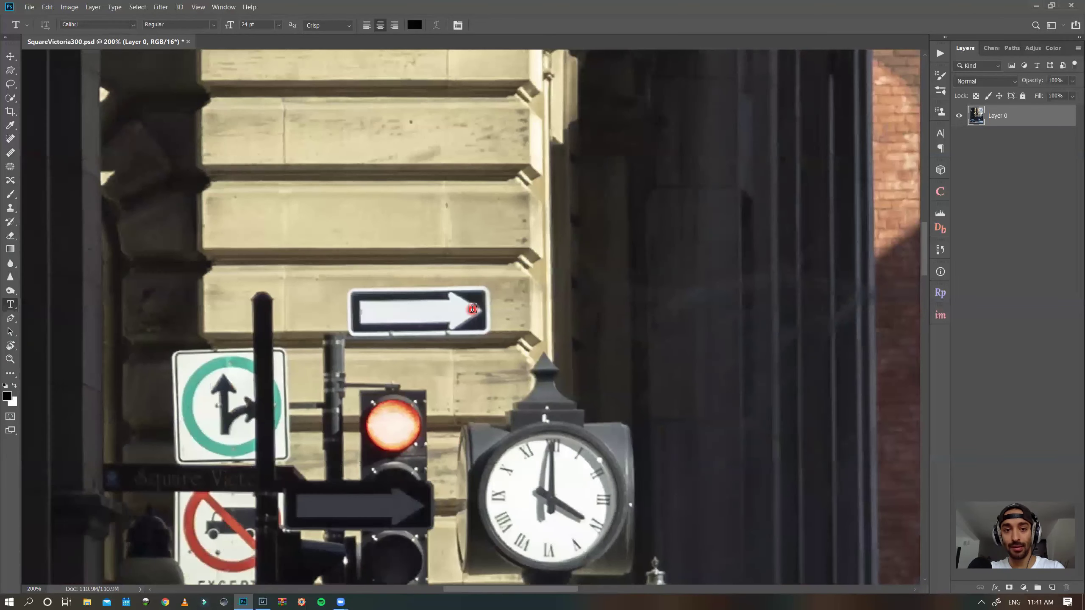
scroll(472, 309, up, 3)
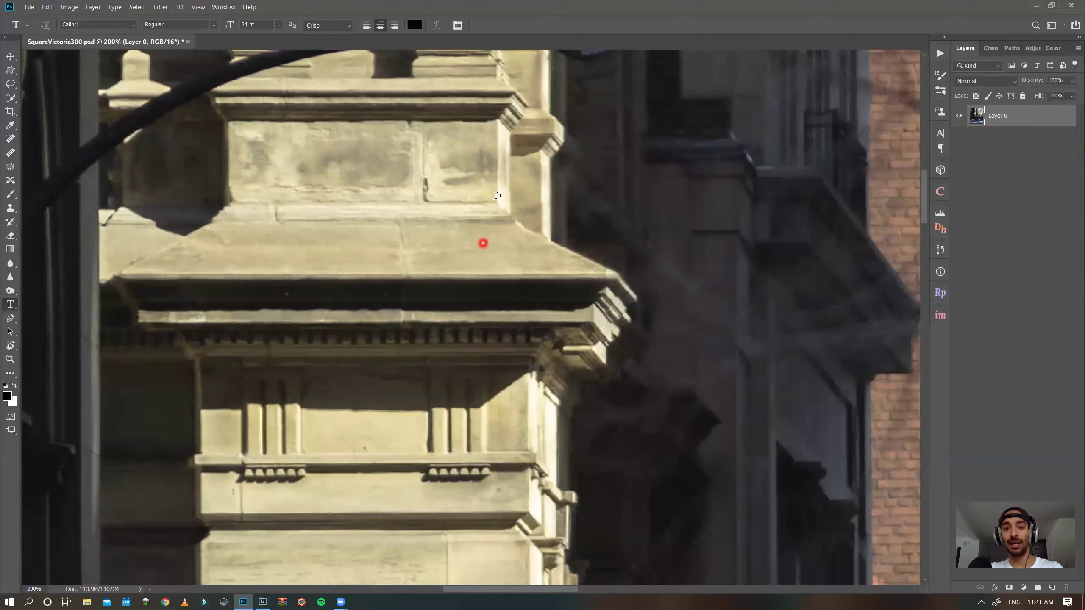
- Circle the sunlit stone panel above the cornice twice with the blue screen-annotation pen
mouse_move(347, 113)
mouse_down()
mouse_move(427, 96)
mouse_move(563, 184)
mouse_move(358, 239)
mouse_up()
mouse_move(257, 215)
mouse_down()
mouse_move(199, 126)
mouse_move(410, 81)
mouse_move(536, 98)
mouse_up()
drag(426, 85, 540, 99)
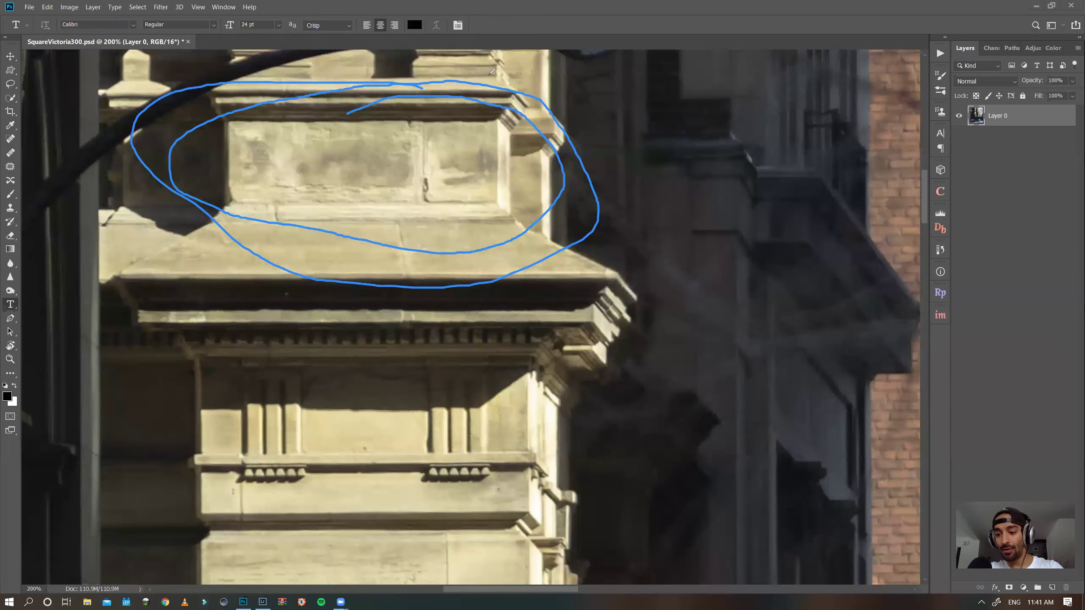
- Add a Color Balance adjustment layer above Layer 0
click(1027, 588)
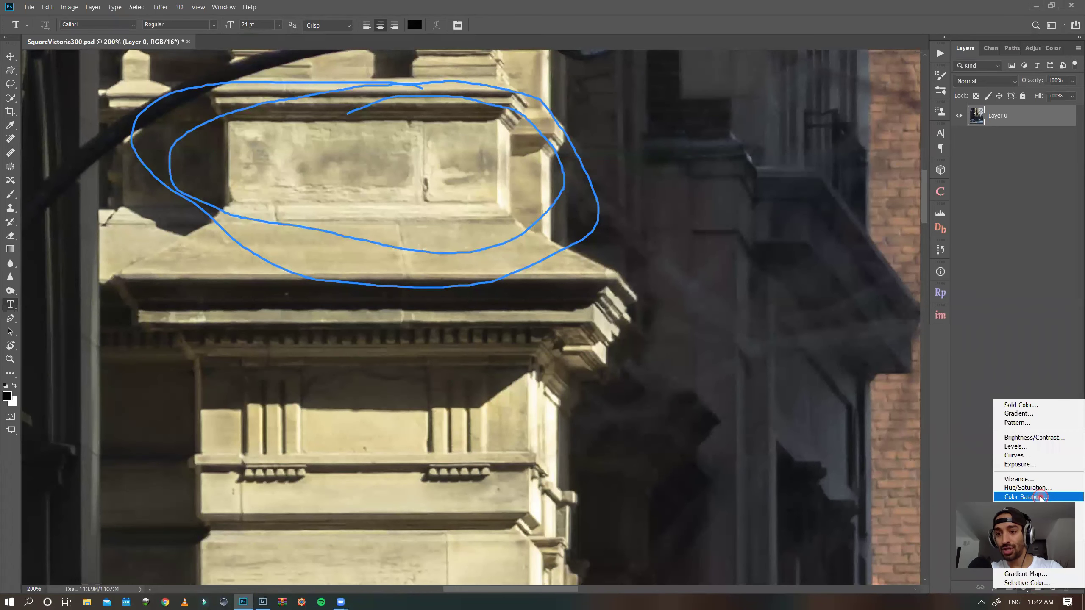
click(1021, 496)
click(1026, 169)
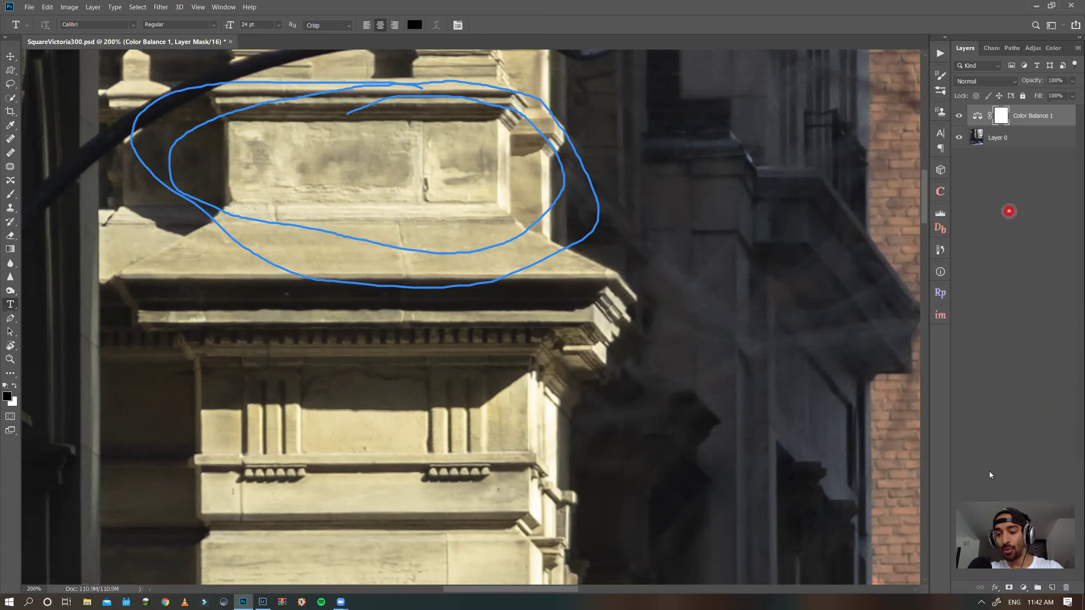
click(989, 466)
- Add a new layer on top and turn it into a small placeholder text box over the dark facade
click(1053, 588)
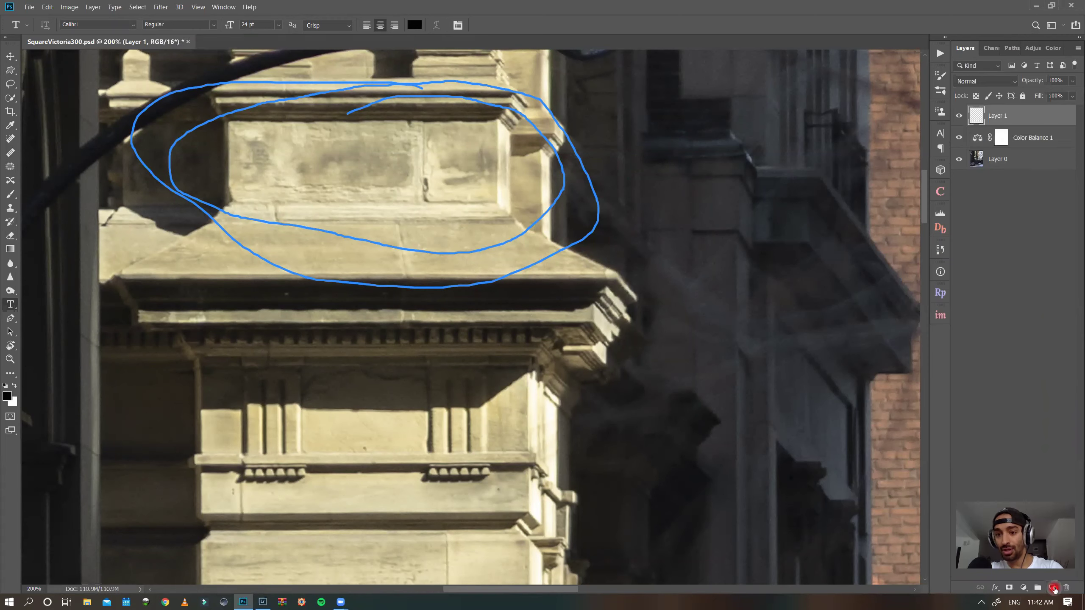
drag(765, 371, 828, 423)
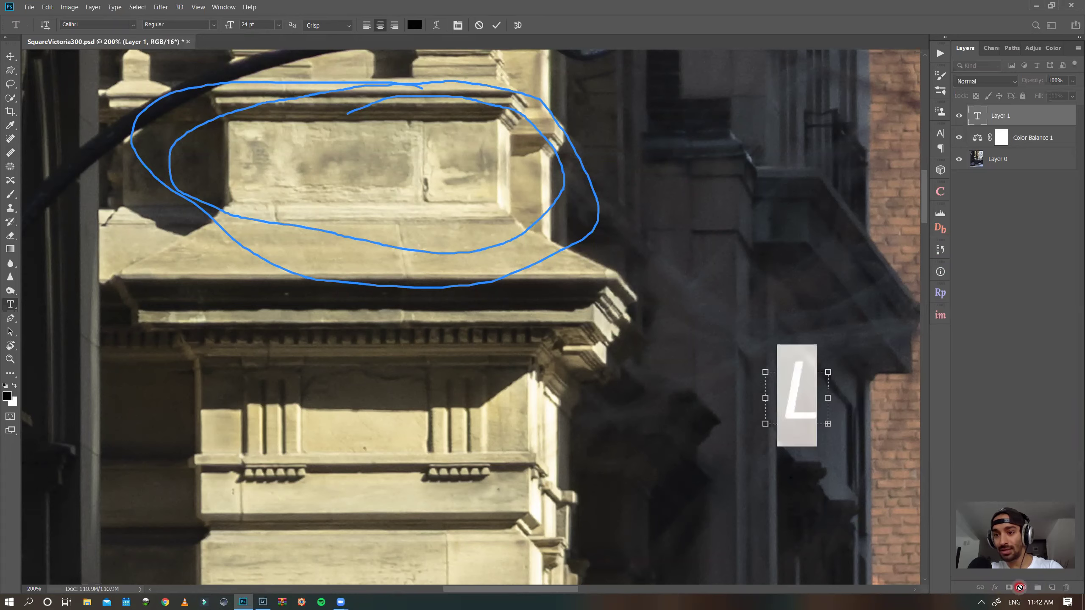
click(1052, 256)
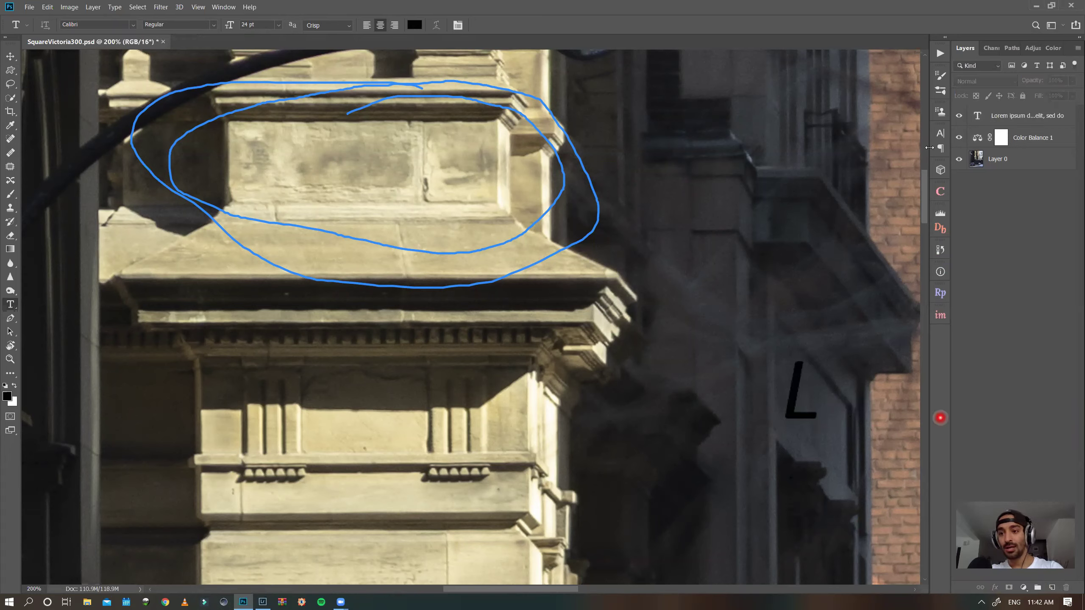
- Stamp all visible layers into a new merged layer above the placeholder text layer
click(1042, 118)
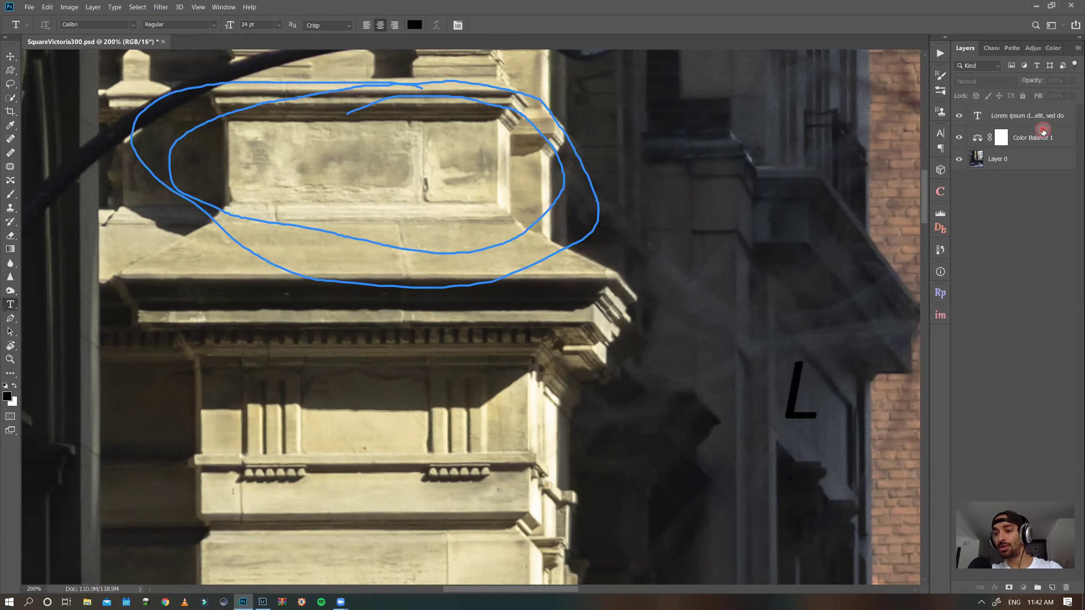
click(1037, 159)
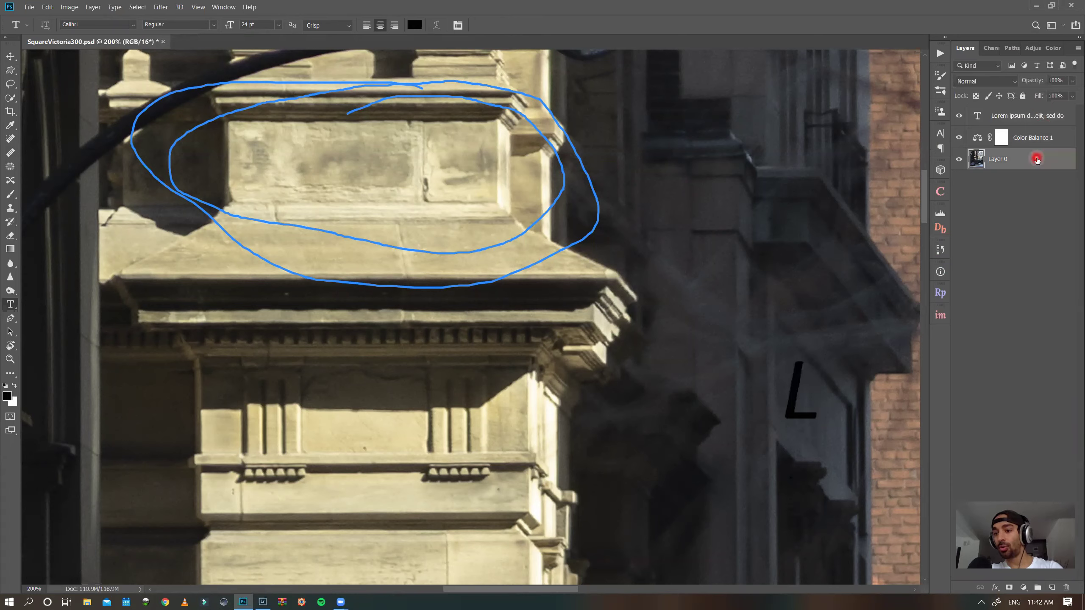
click(1032, 117)
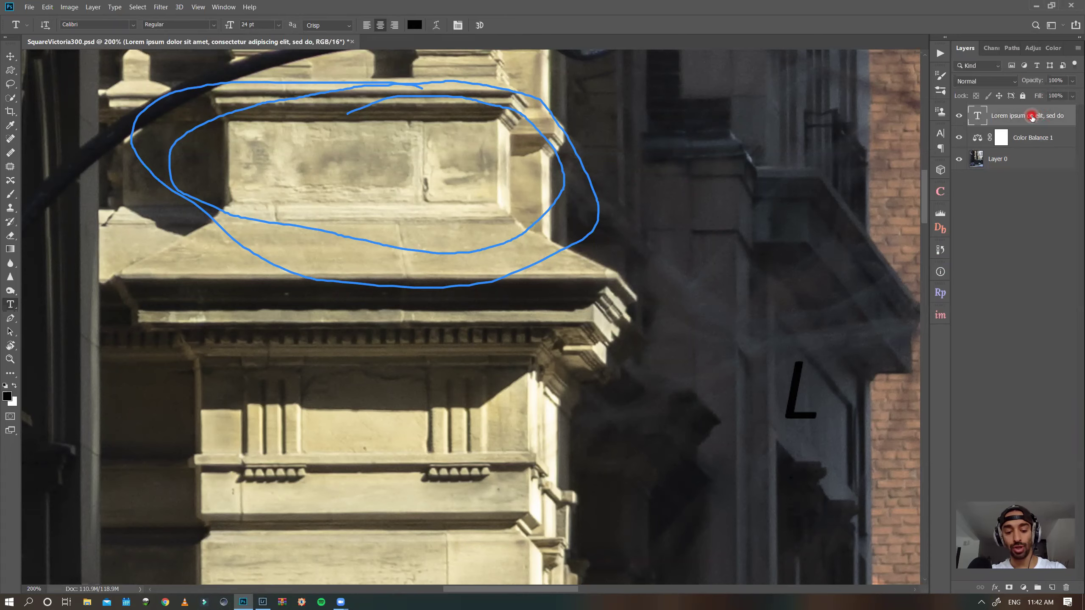
key(ctrl+shift+alt+e)
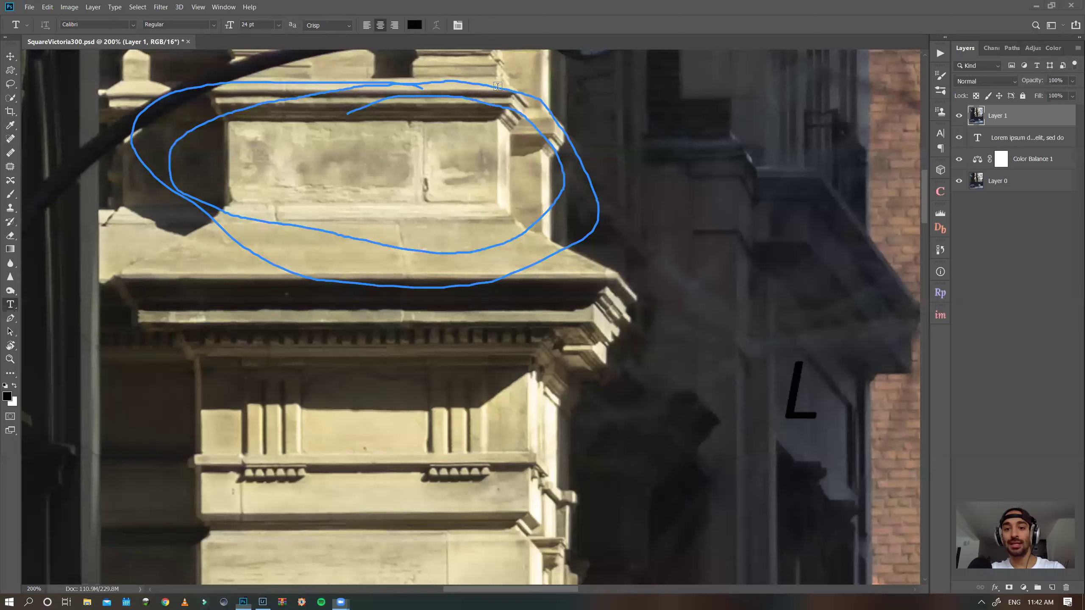
- Add a blue on-screen text annotation reading "CRTL + ALT + SHIFT + E" over the dark building beside the brick wall
click(652, 110)
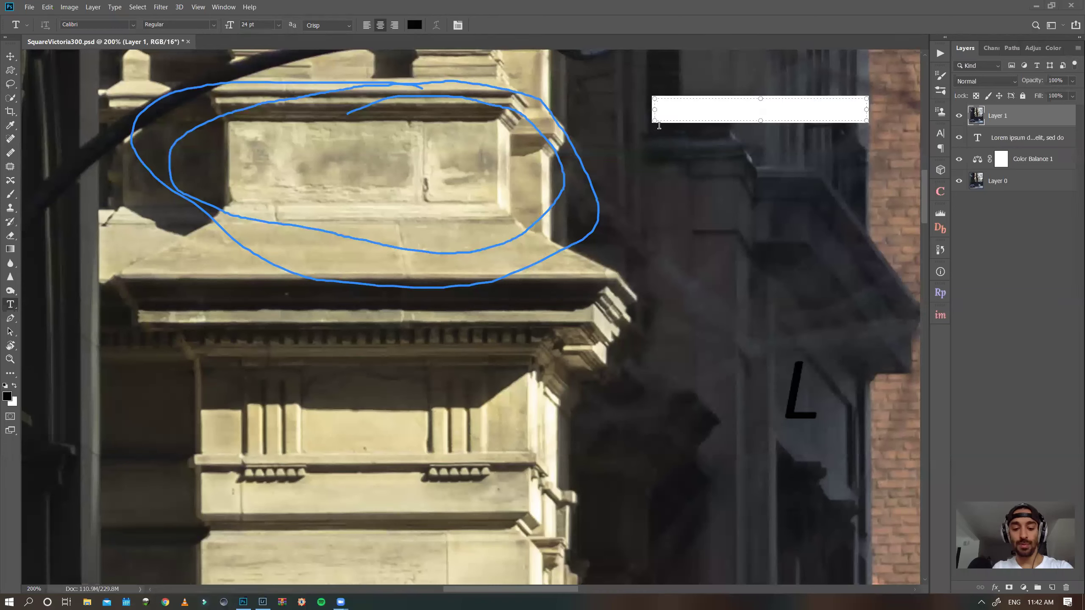
key(Escape)
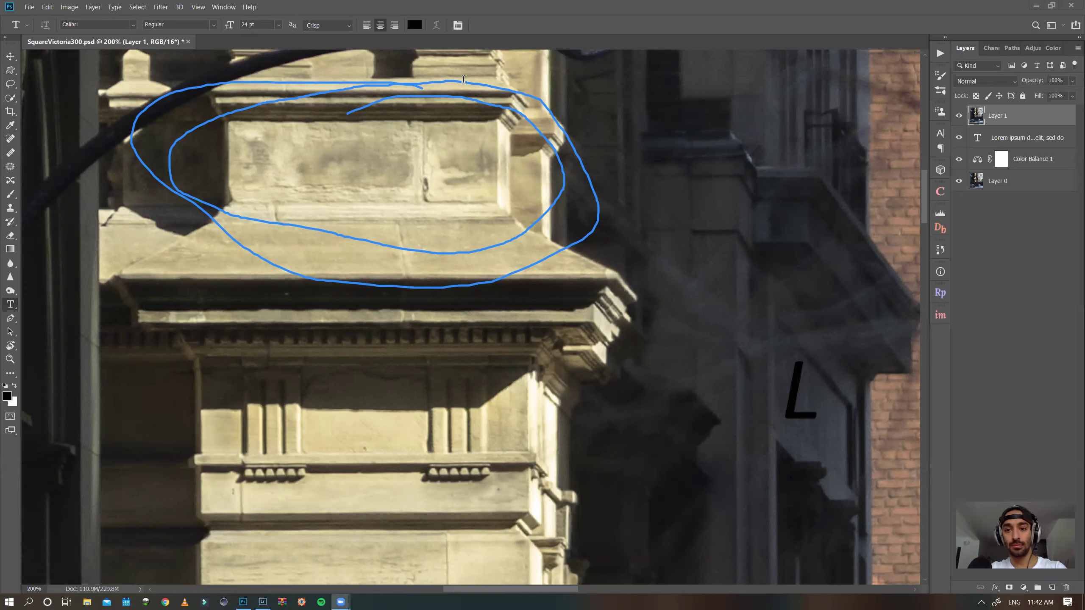
click(839, 225)
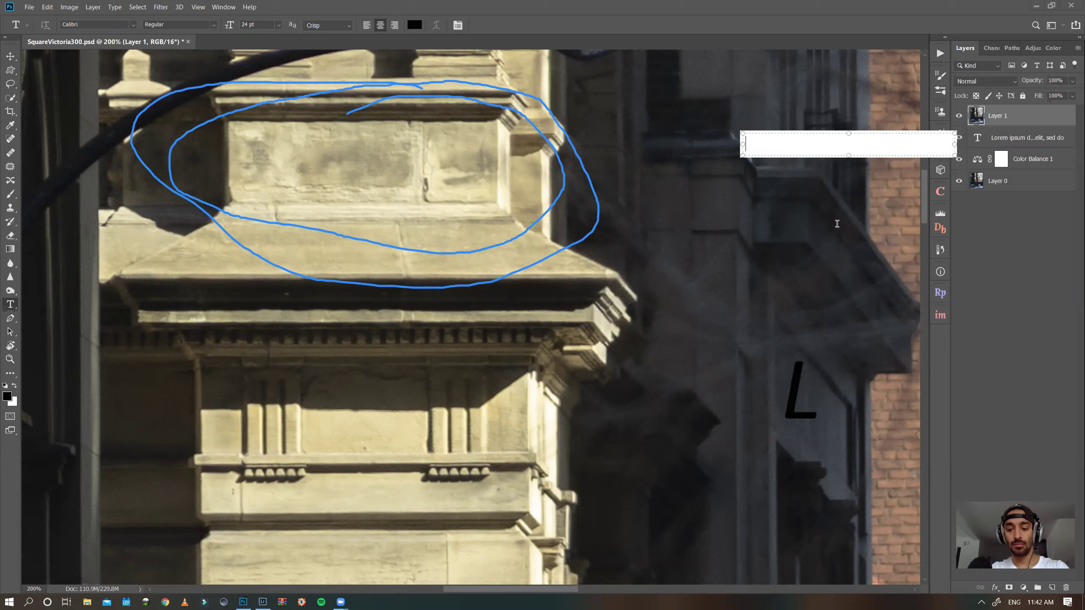
text(CTRL )
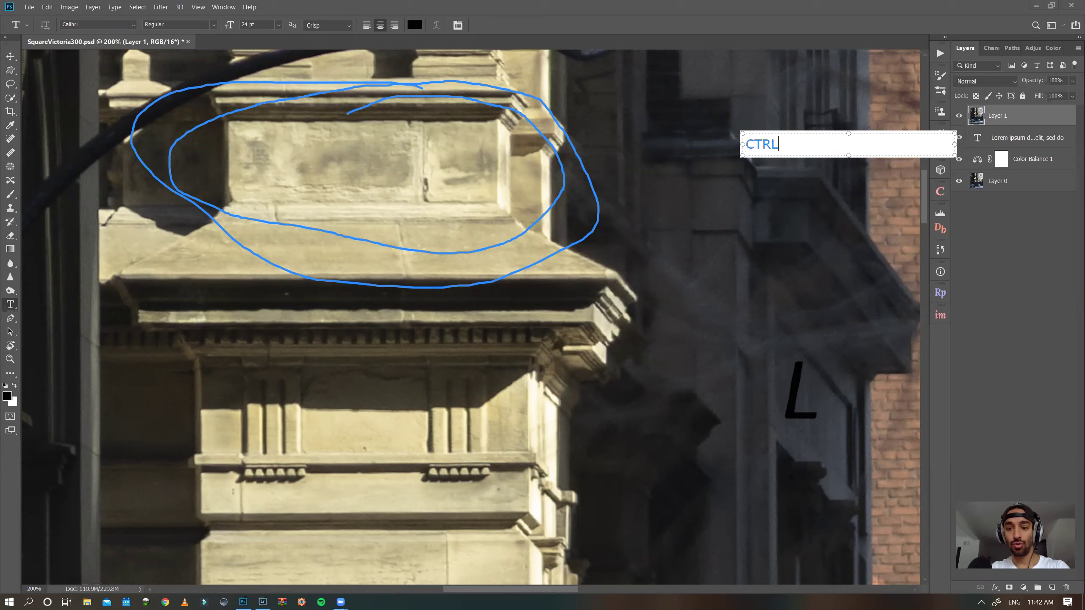
text(+ A)
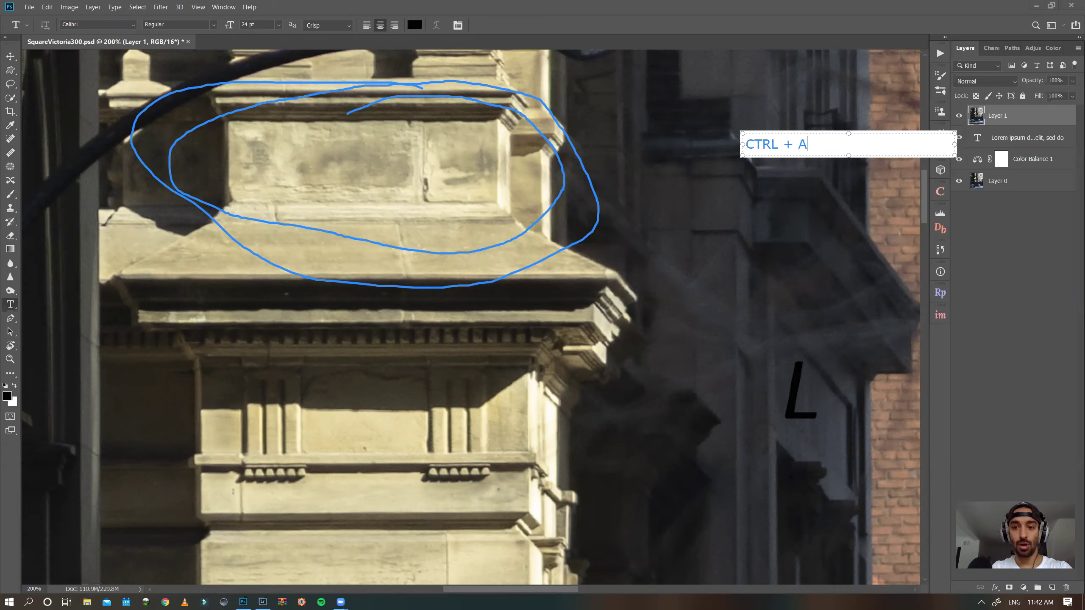
text(LT + SH)
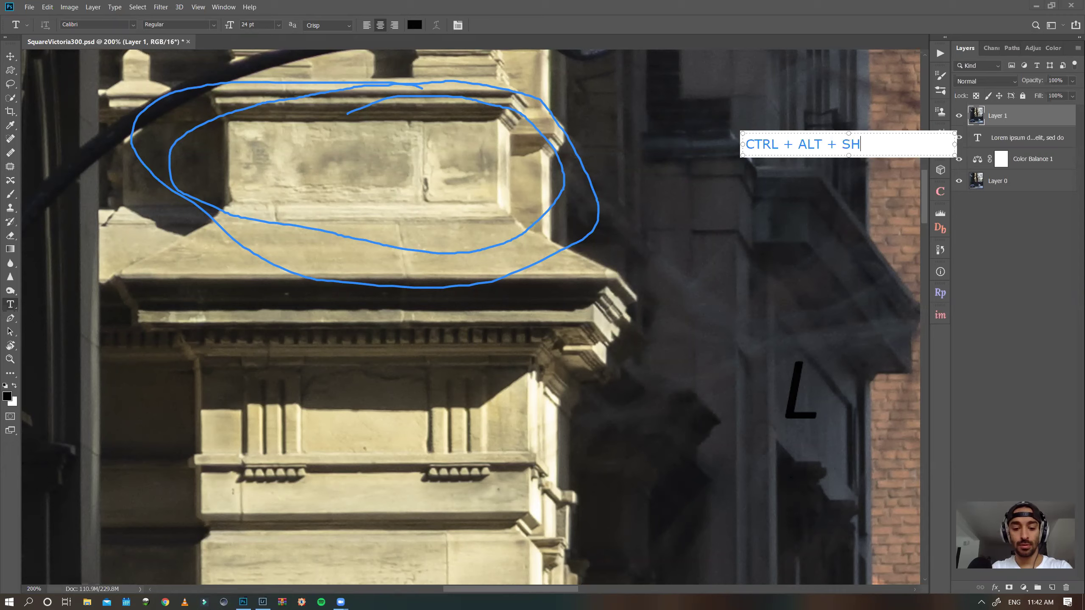
text(IFT + E)
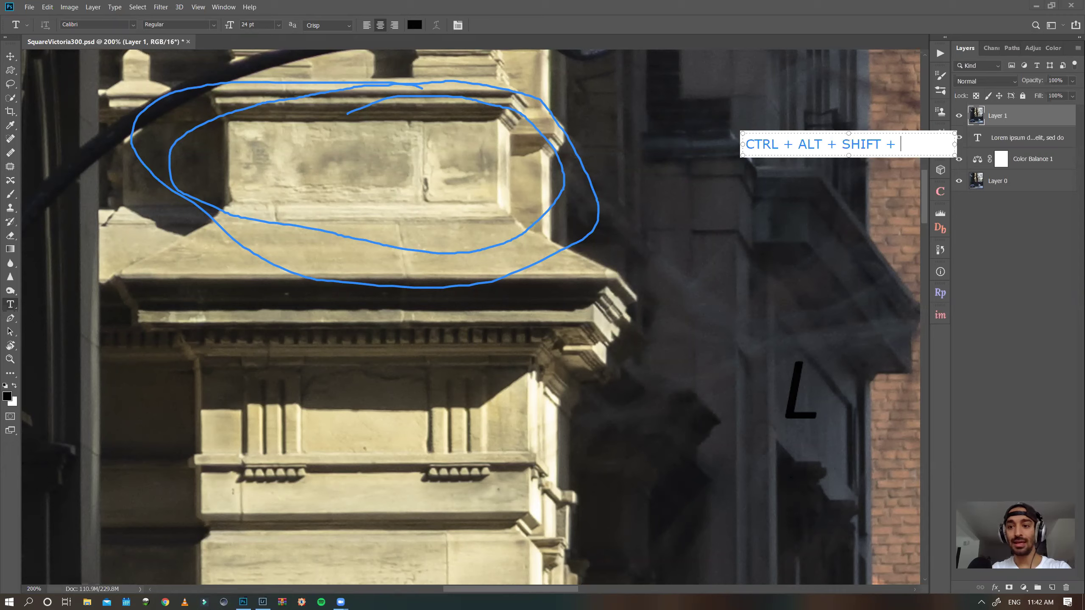
key(BackSpace)
text(CRTL )
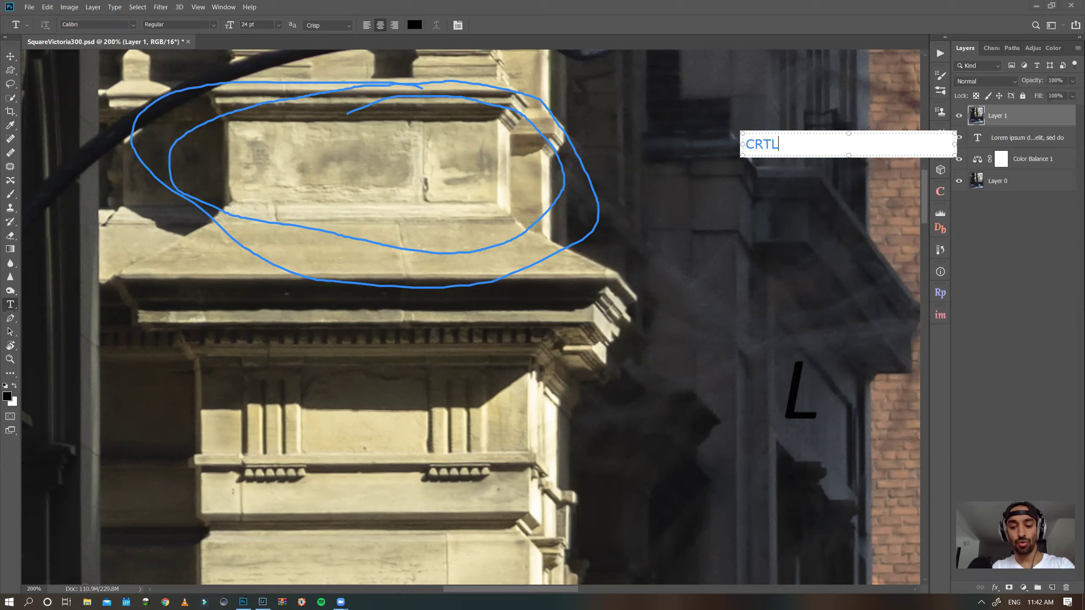
text(+ ALT )
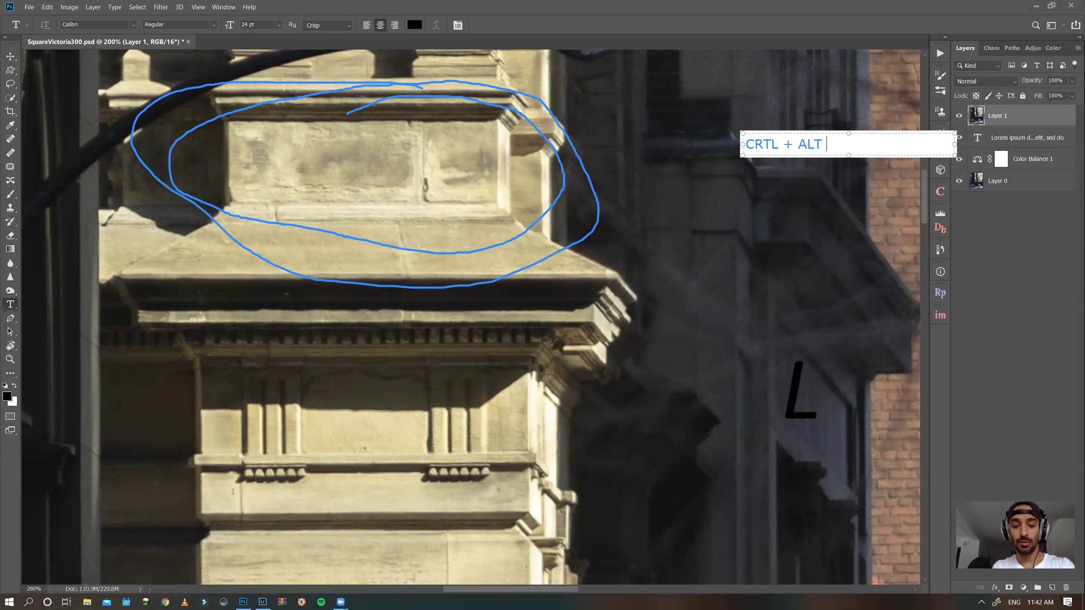
text(+ SHIFT)
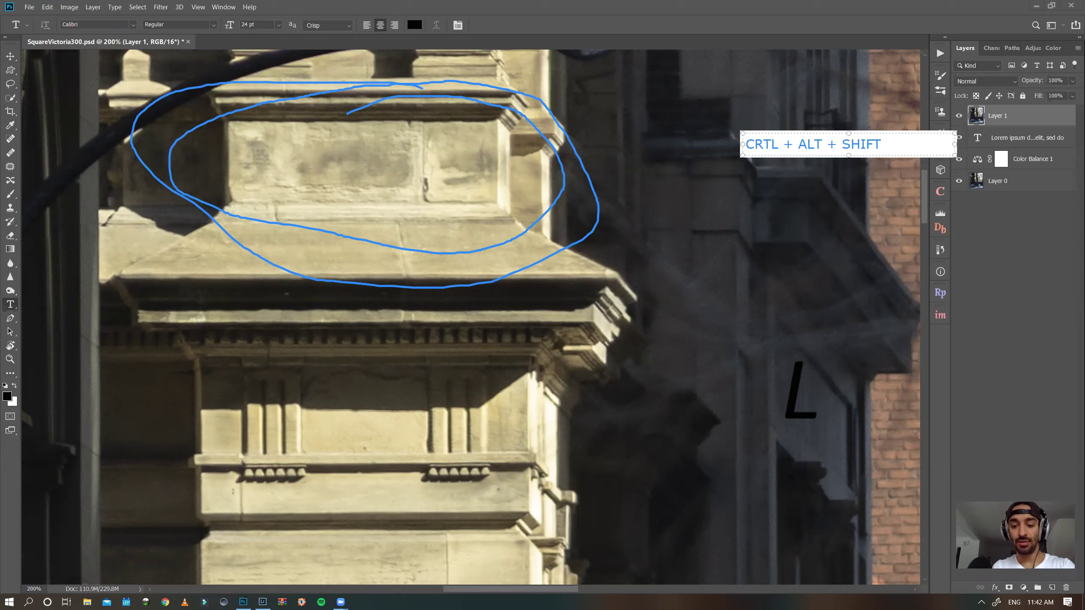
text( + E)
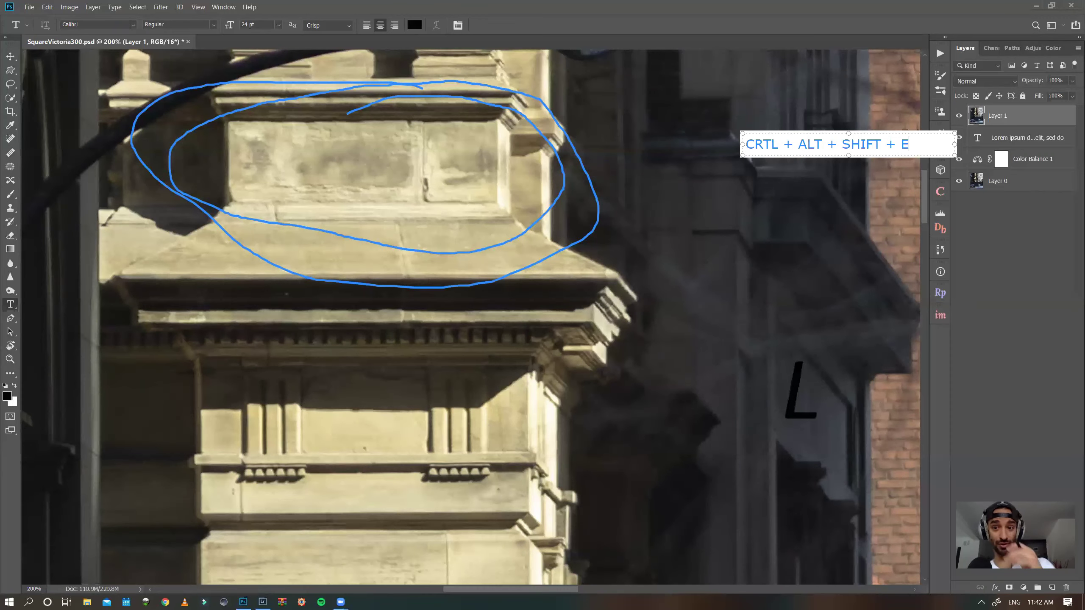
- Extend the text annotation with the lines "STAMP LAYER" and "CMD + OPT + SHIFT + E" and place it on the screen
key(Return)
text(STAMP LAYER)
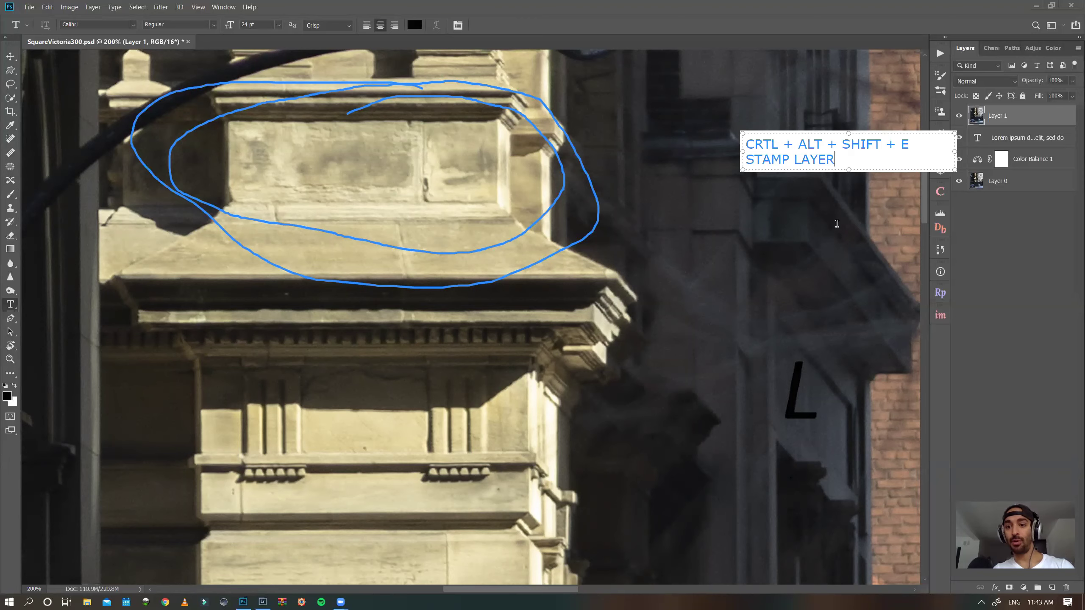
key(Return)
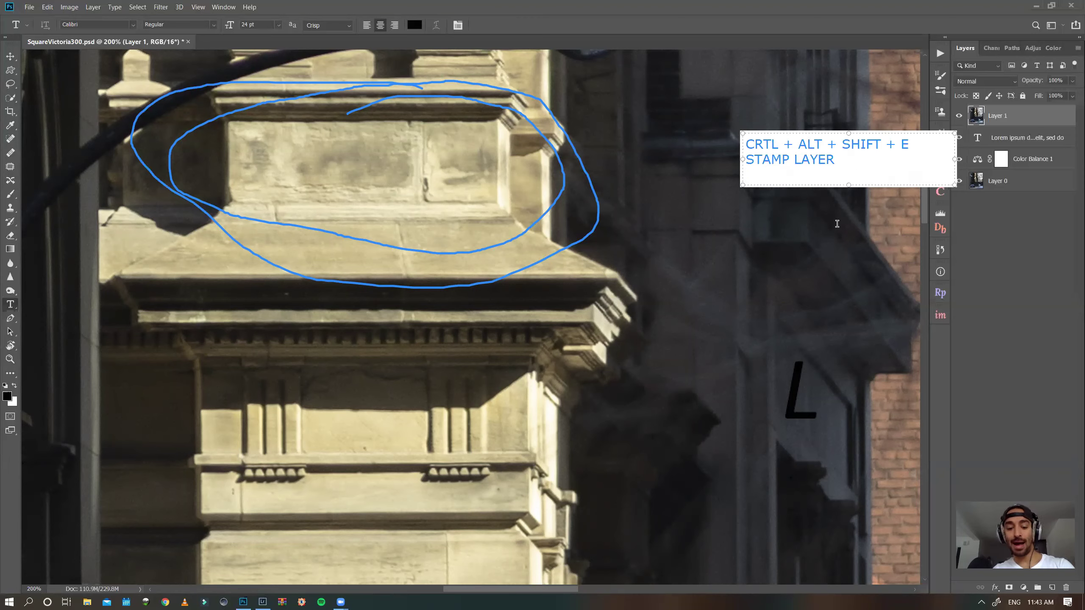
text(COM)
key(BackSpace)
key(BackSpace)
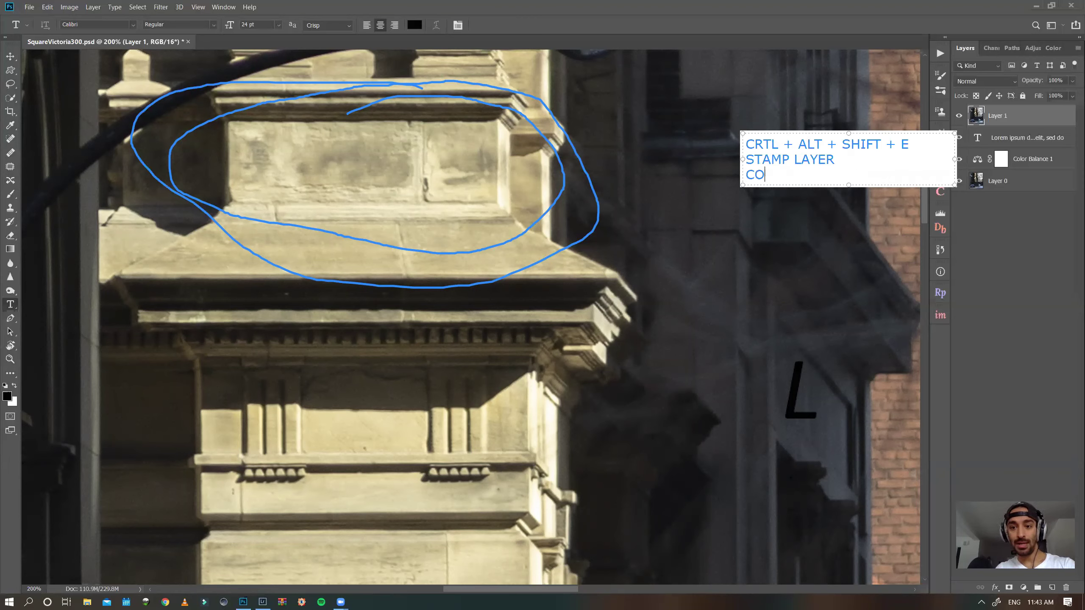
text(MD + )
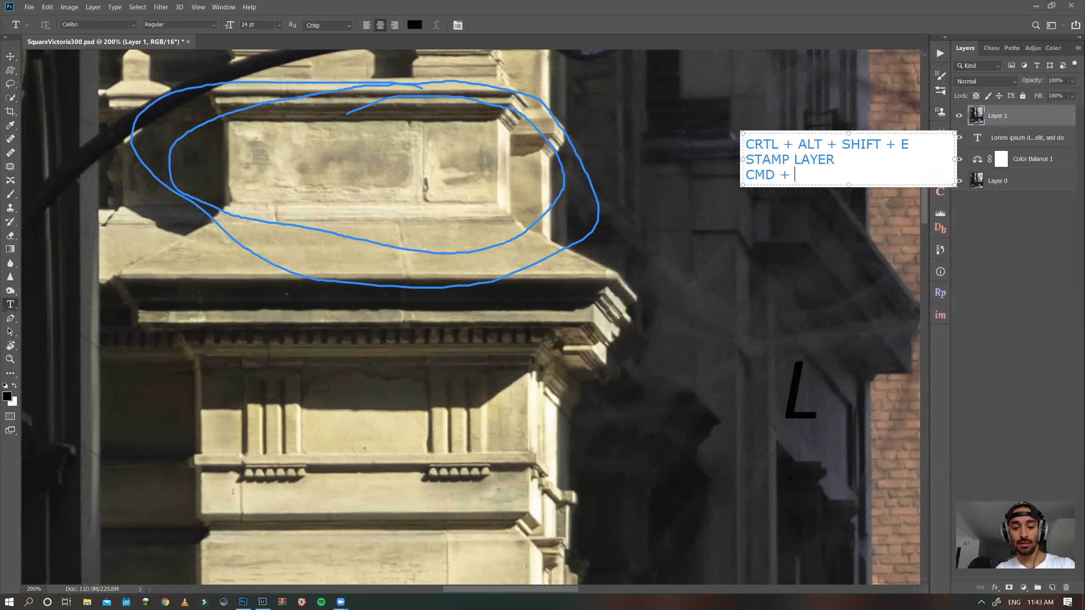
text(OPT + SH)
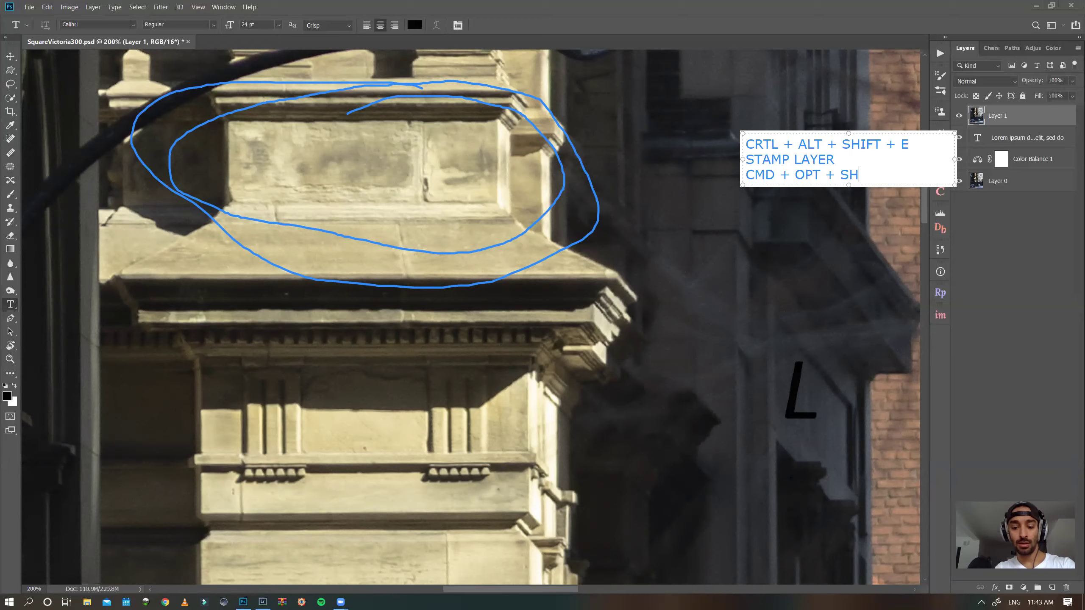
text(IFT + E)
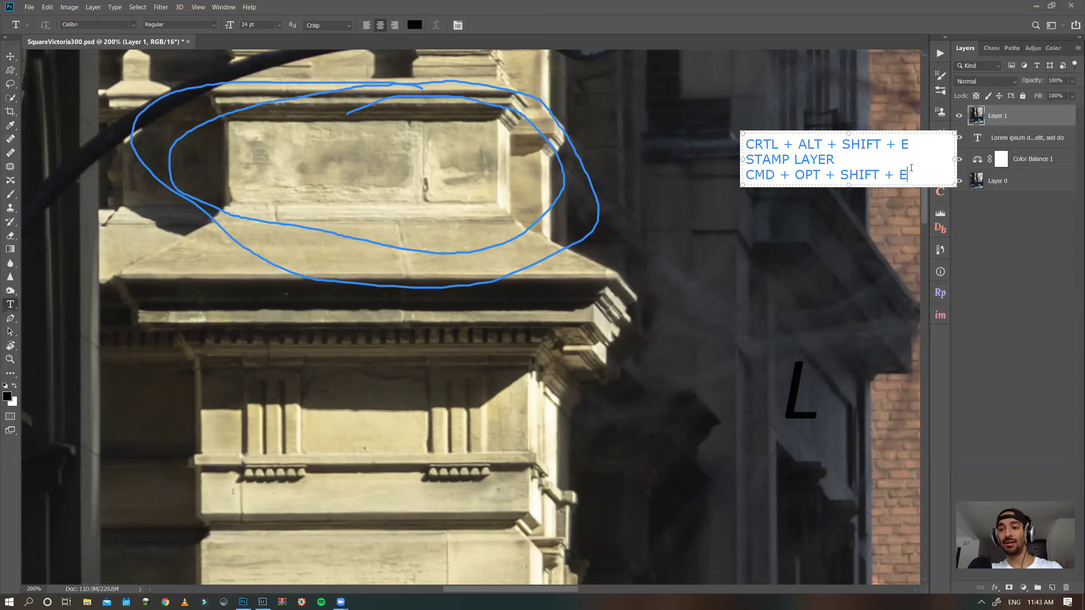
click(961, 198)
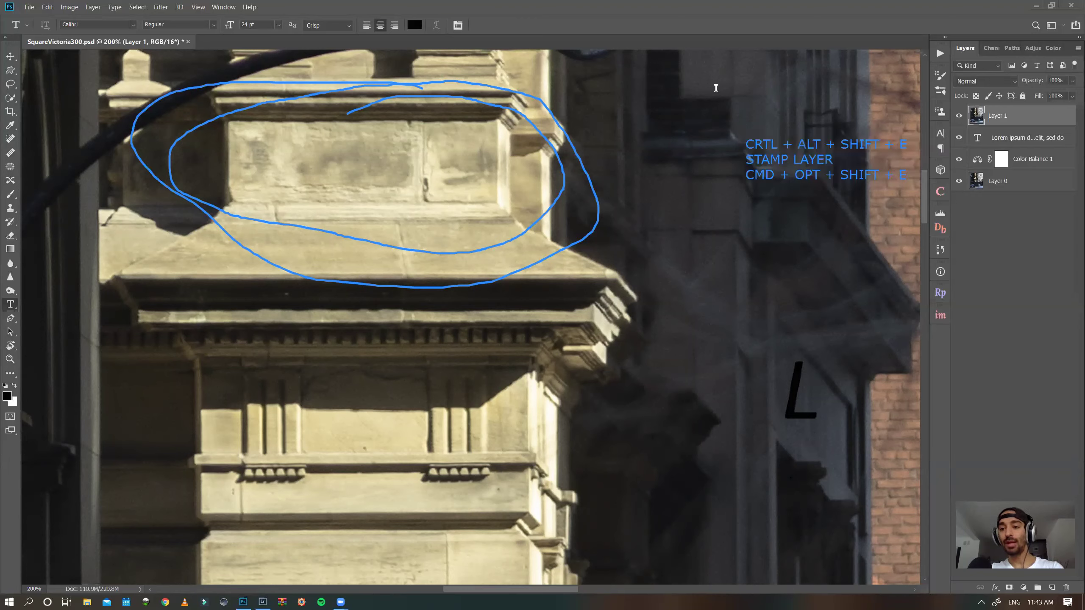
- Leave the annotation mode and rename the merged top layer as STAMP LAYER
click(1010, 117)
key(Escape)
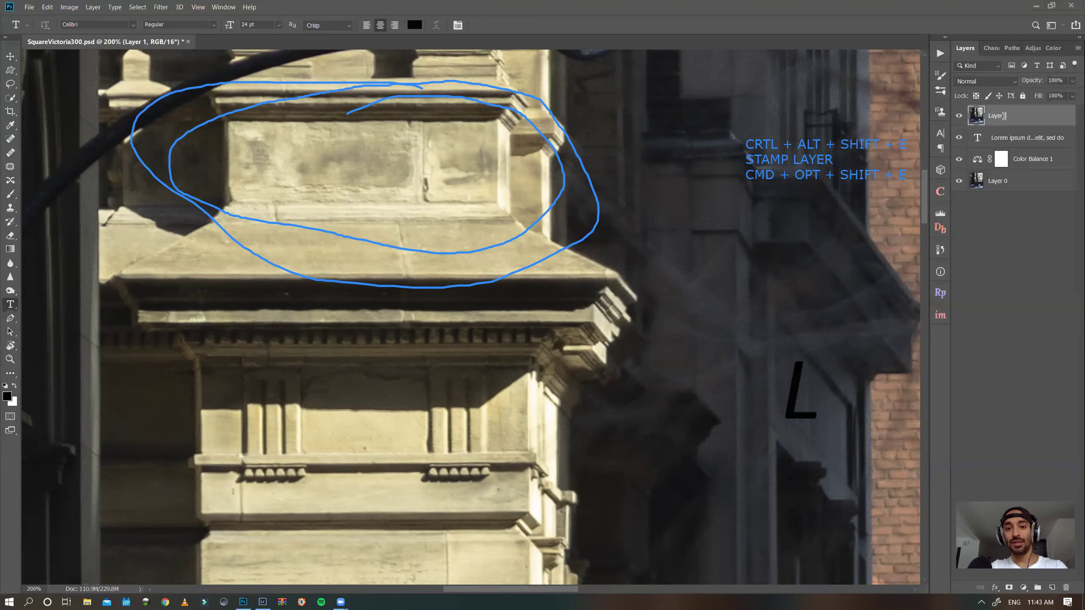
click(998, 115)
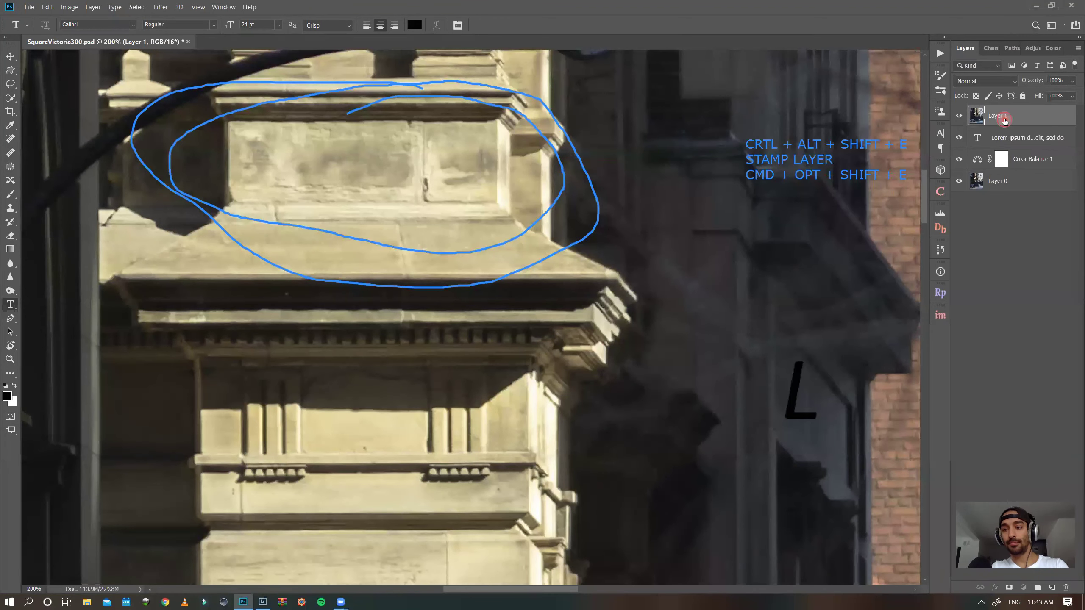
click(999, 115)
double_click(999, 115)
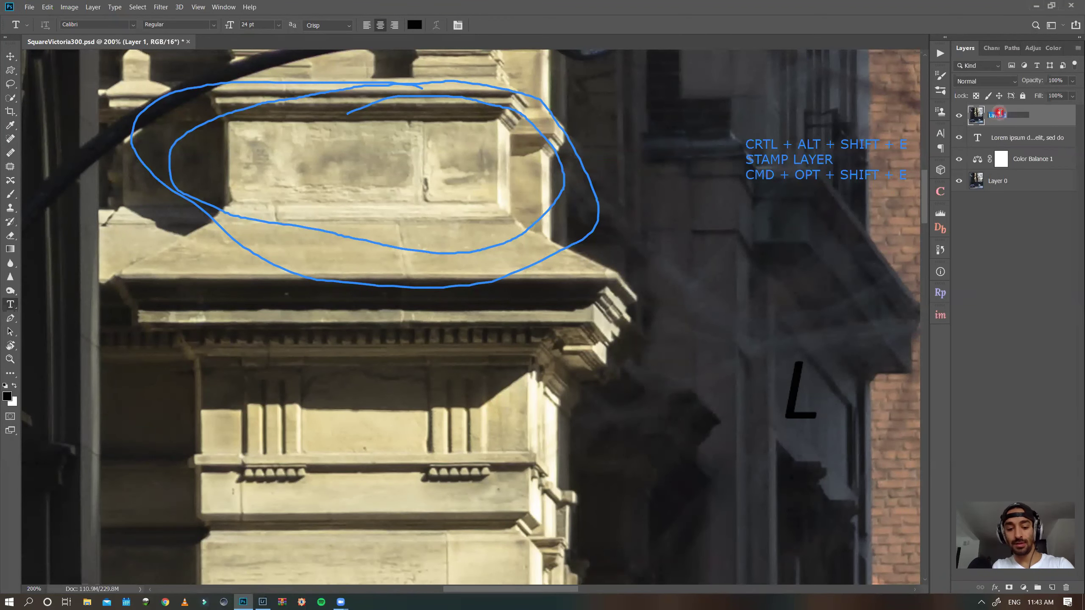
text(STAMP L)
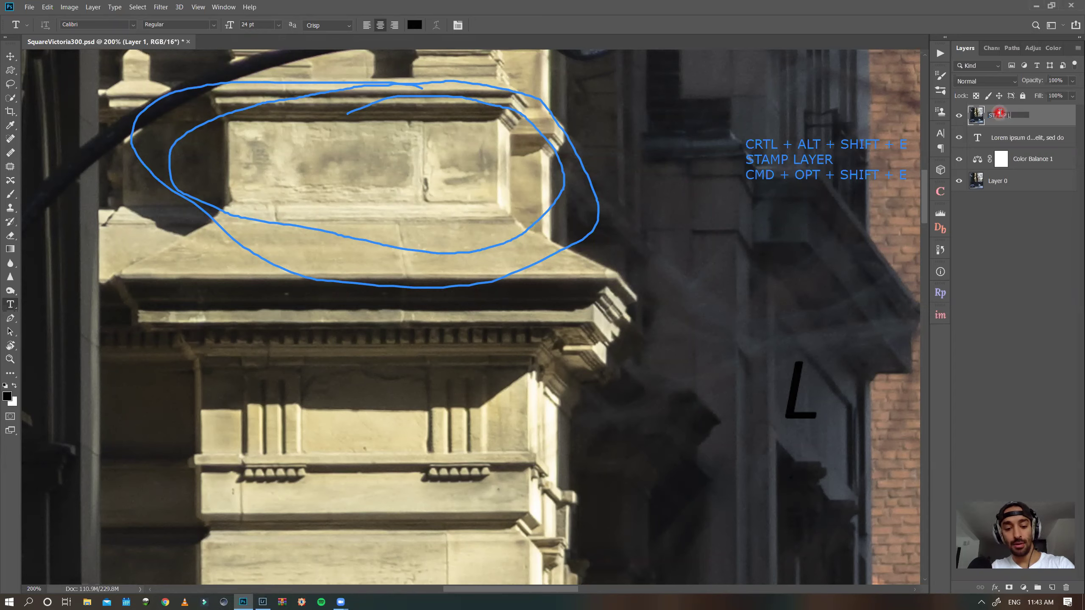
text(AYER)
key(Return)
click(976, 296)
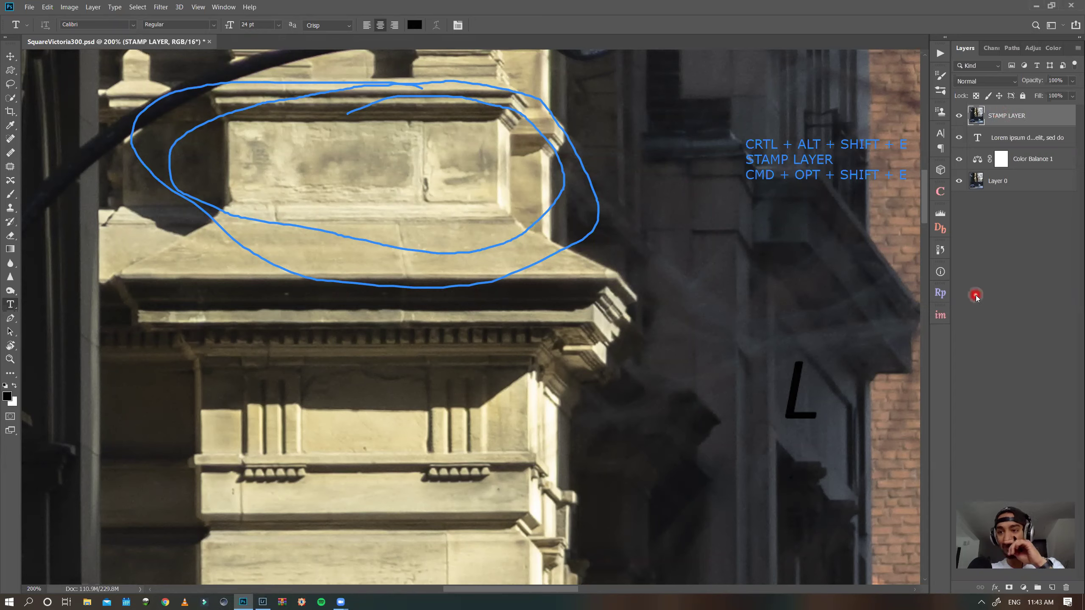
- Rename the merged top layer as HPF
click(1063, 238)
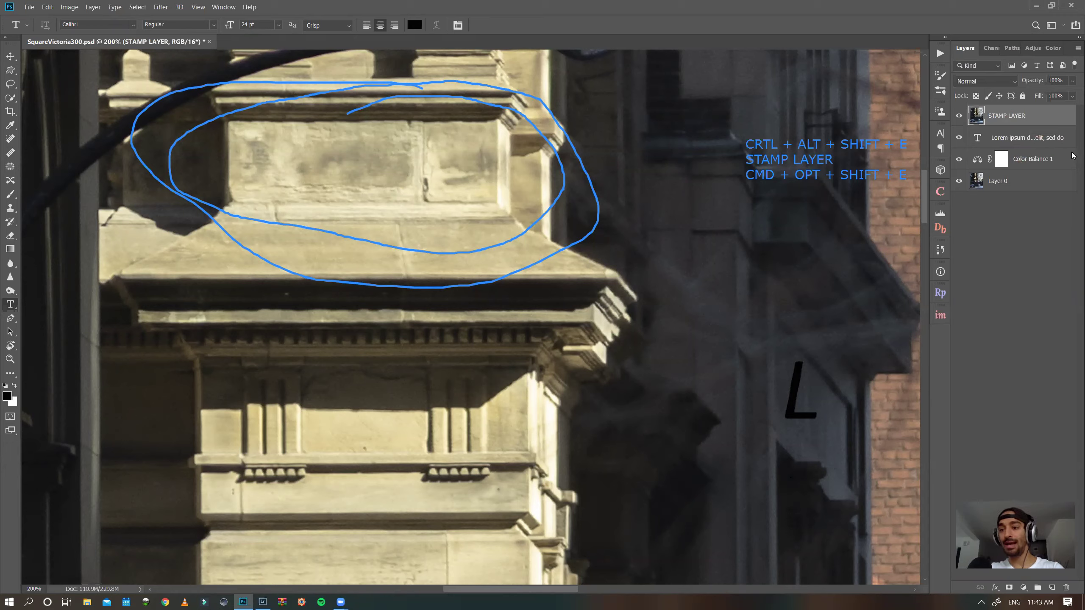
click(1043, 165)
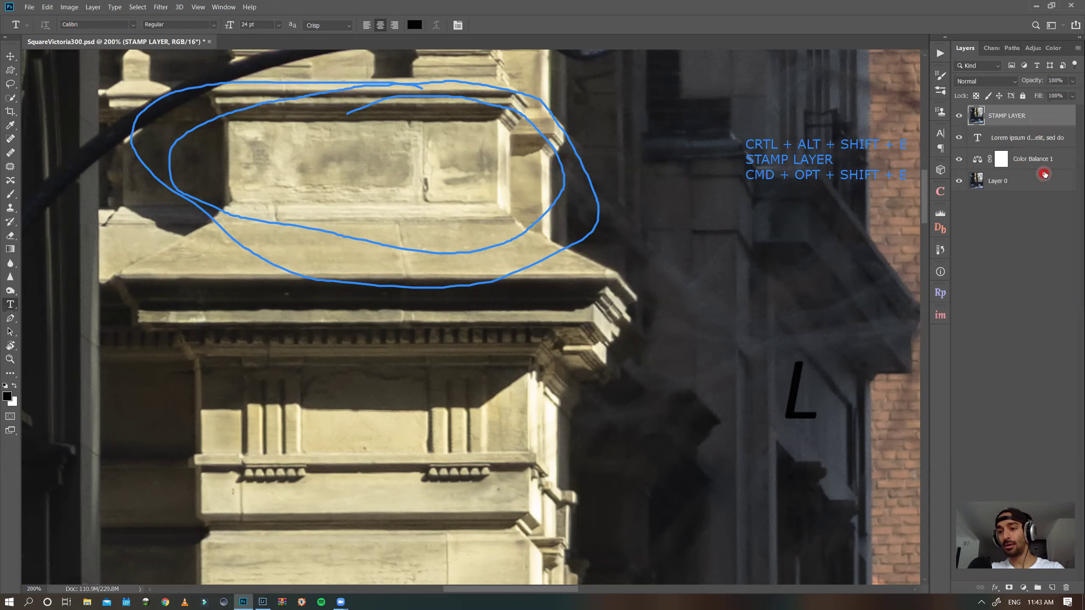
double_click(1000, 116)
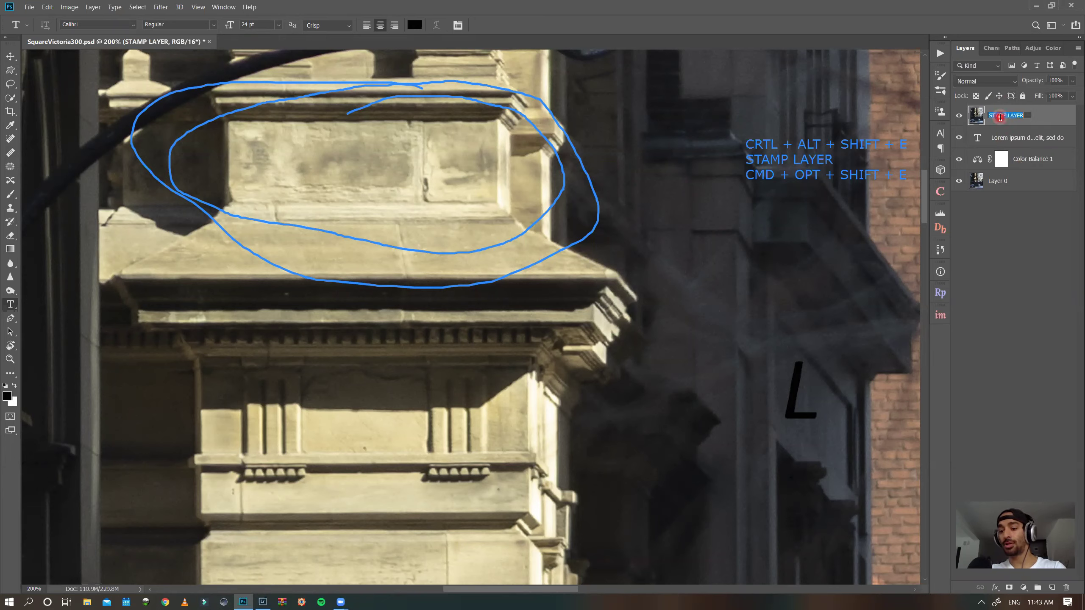
text(HPF)
key(Return)
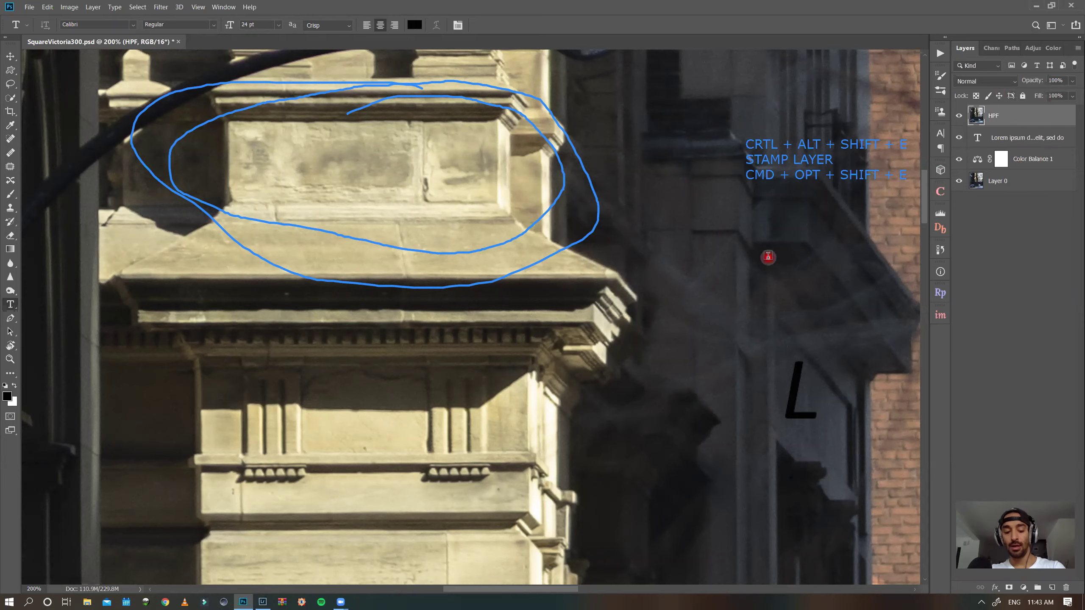
- Frame the sunlit buildings and sky with a blue annotation rectangle on the full photo and erase the freehand circles
key(ctrl+0)
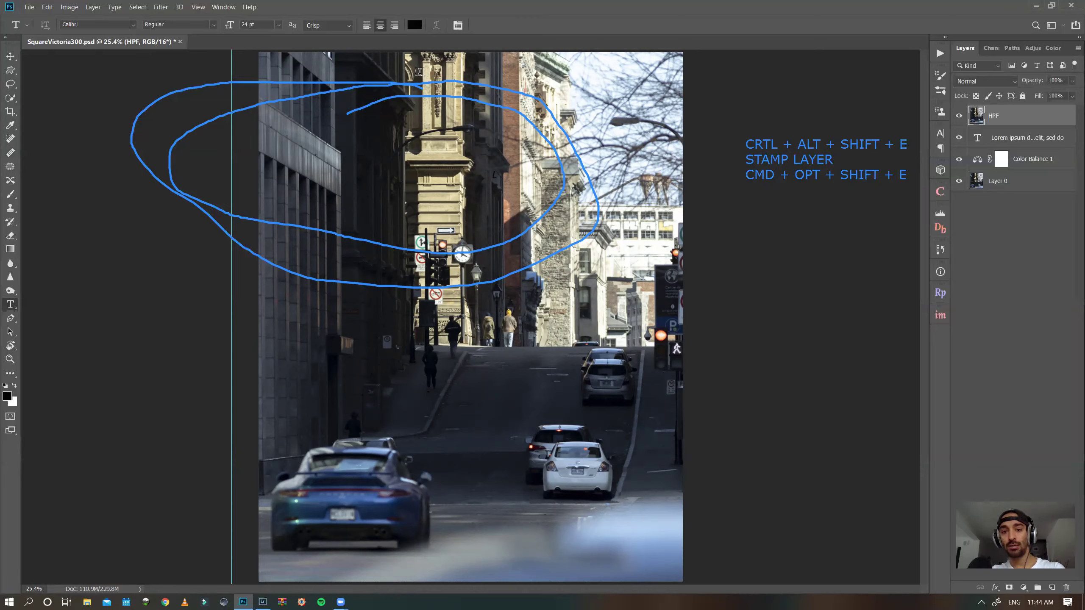
drag(397, 91, 567, 372)
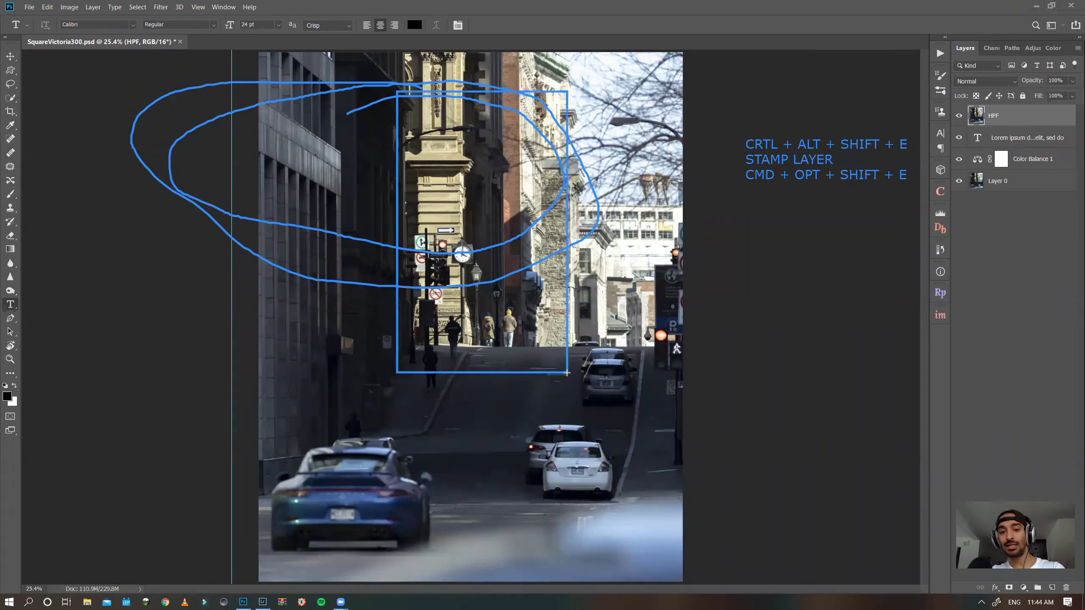
drag(654, 369, 677, 348)
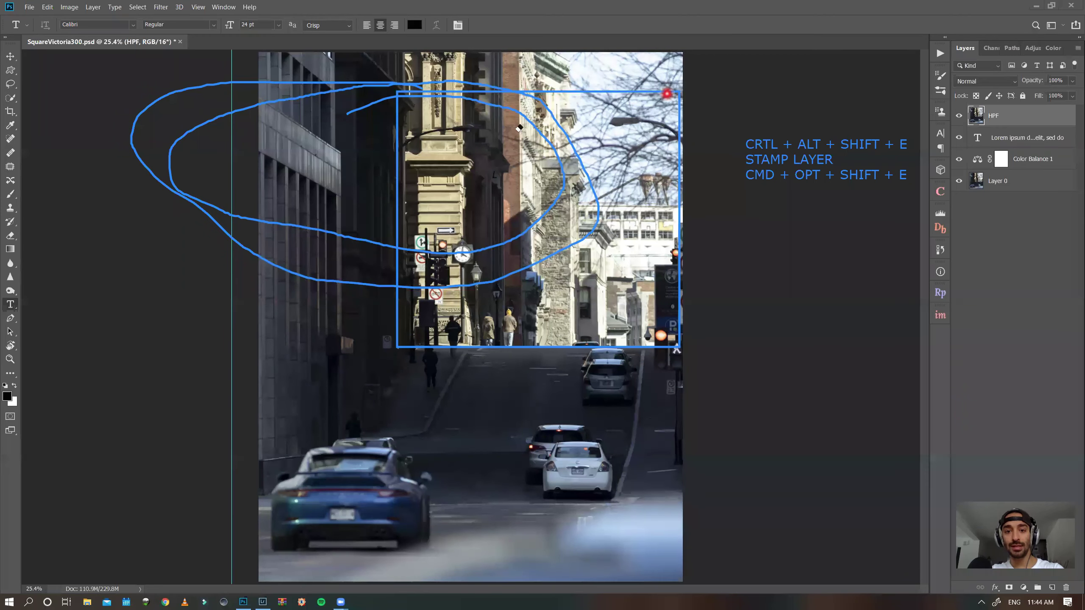
key(e)
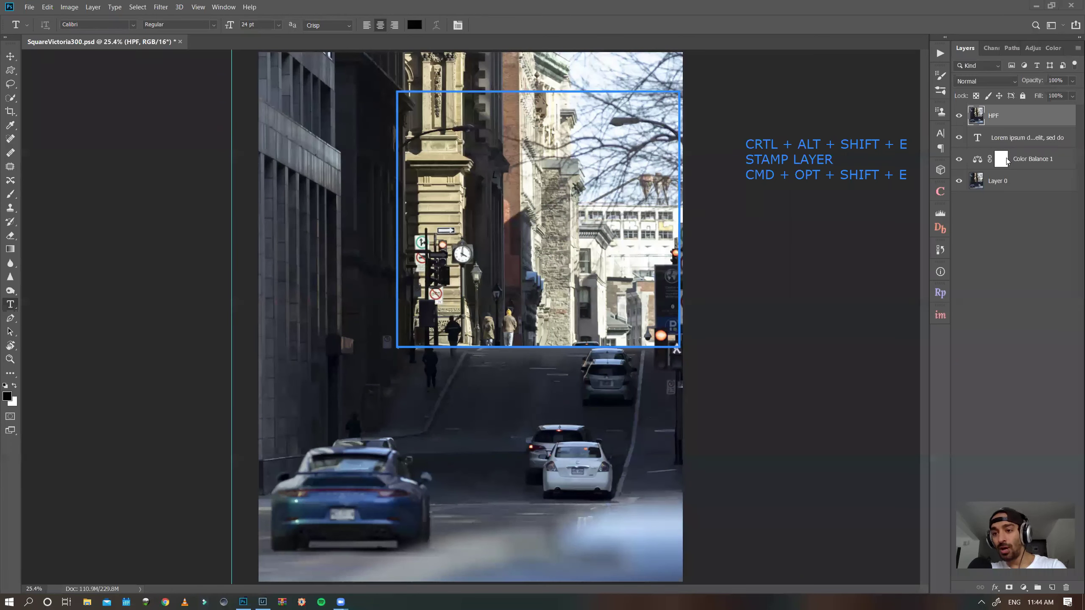
- Apply the High Pass filter to the HPF layer with a radius of 2.5 pixels
click(161, 7)
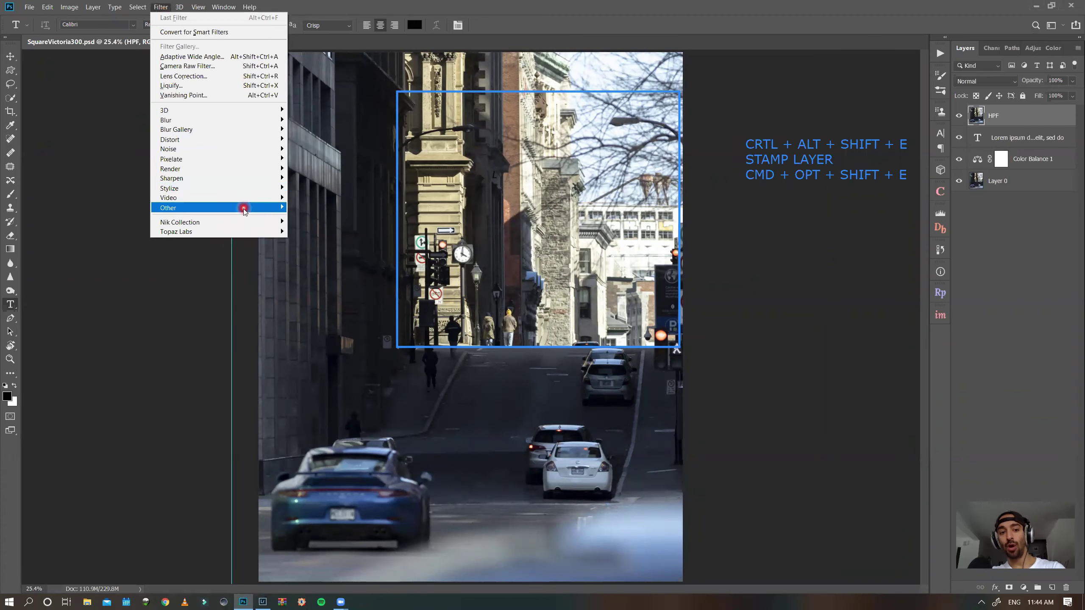
mouse_move(245, 209)
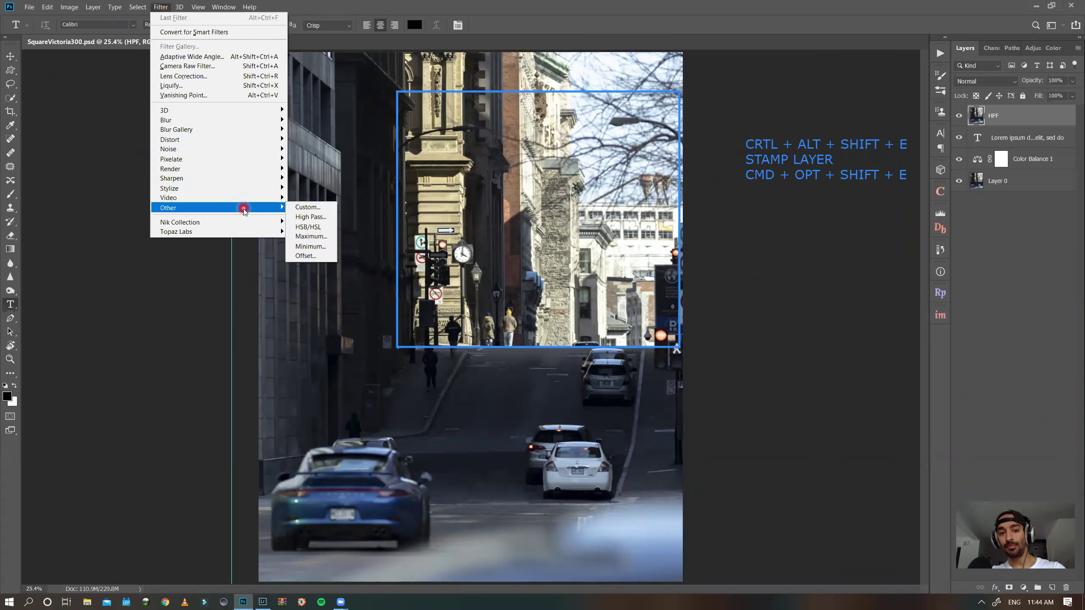
click(327, 217)
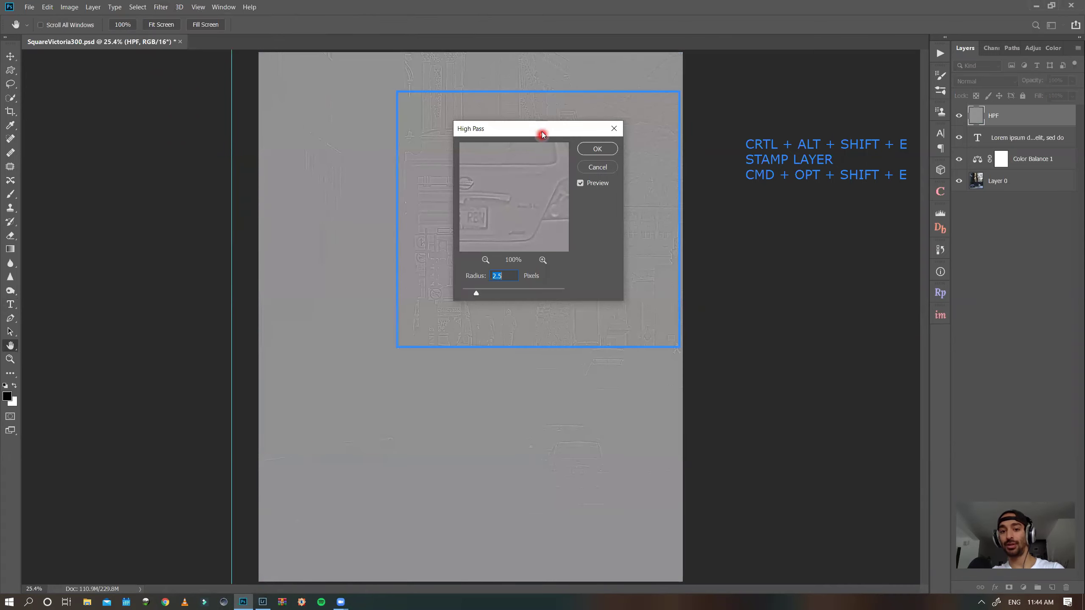
drag(542, 131, 207, 204)
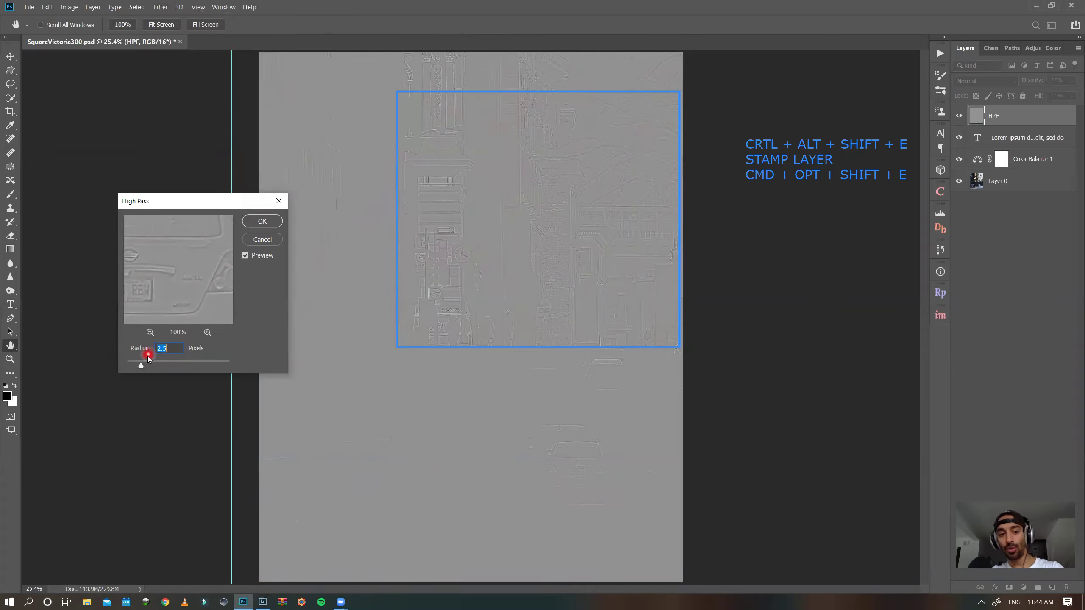
drag(142, 366, 208, 365)
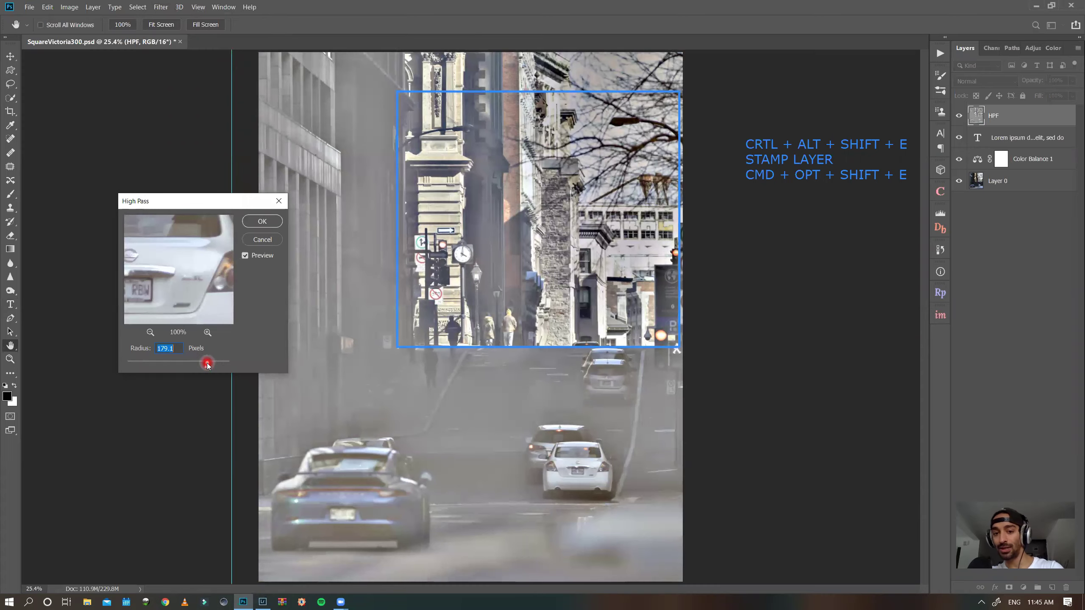
drag(160, 363, 127, 363)
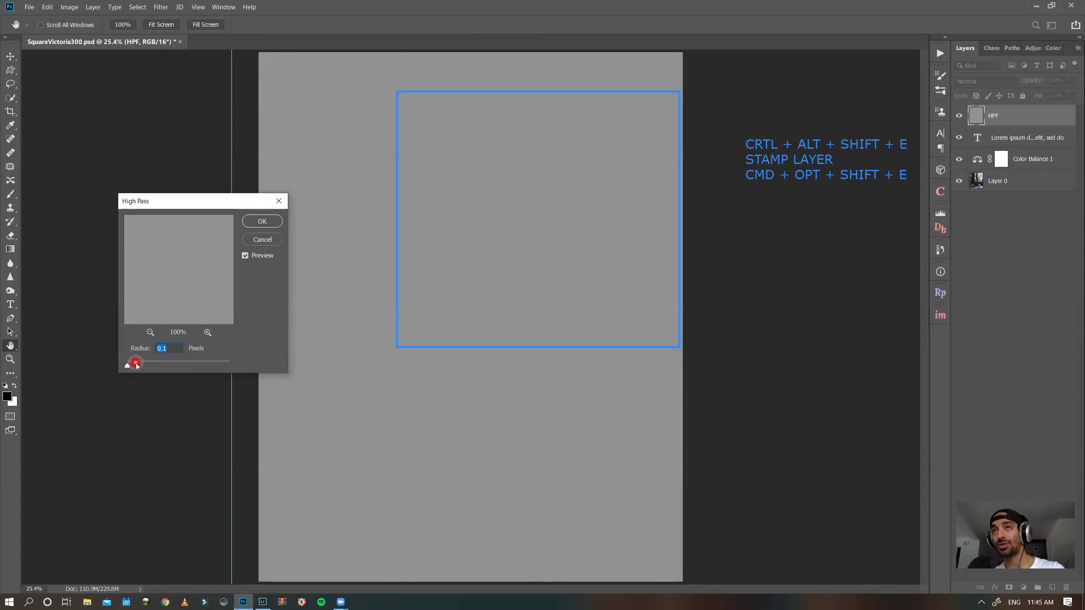
text(2.5)
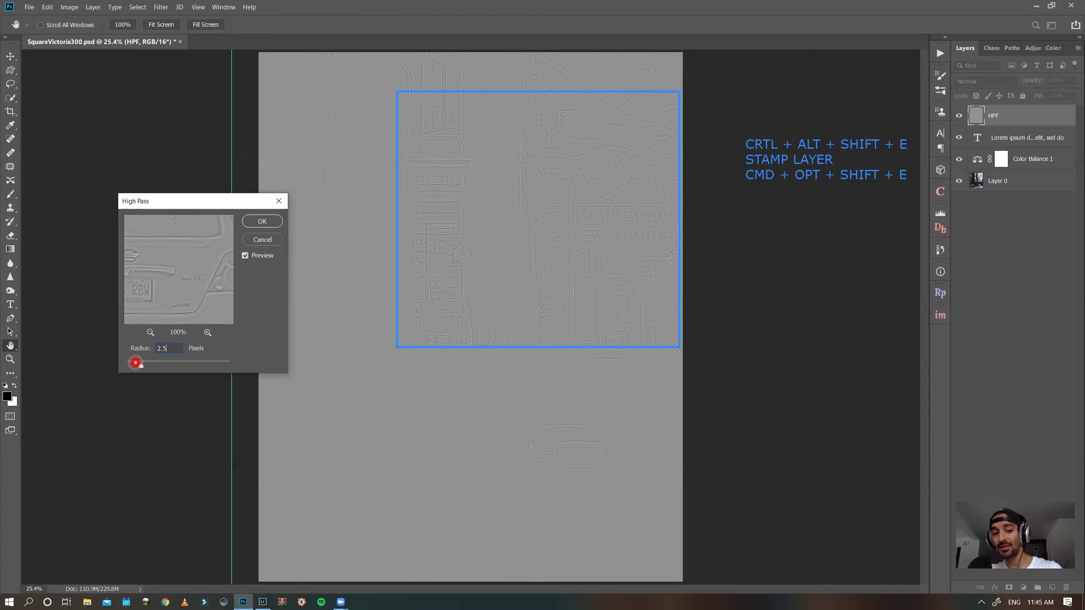
click(251, 242)
key(t)
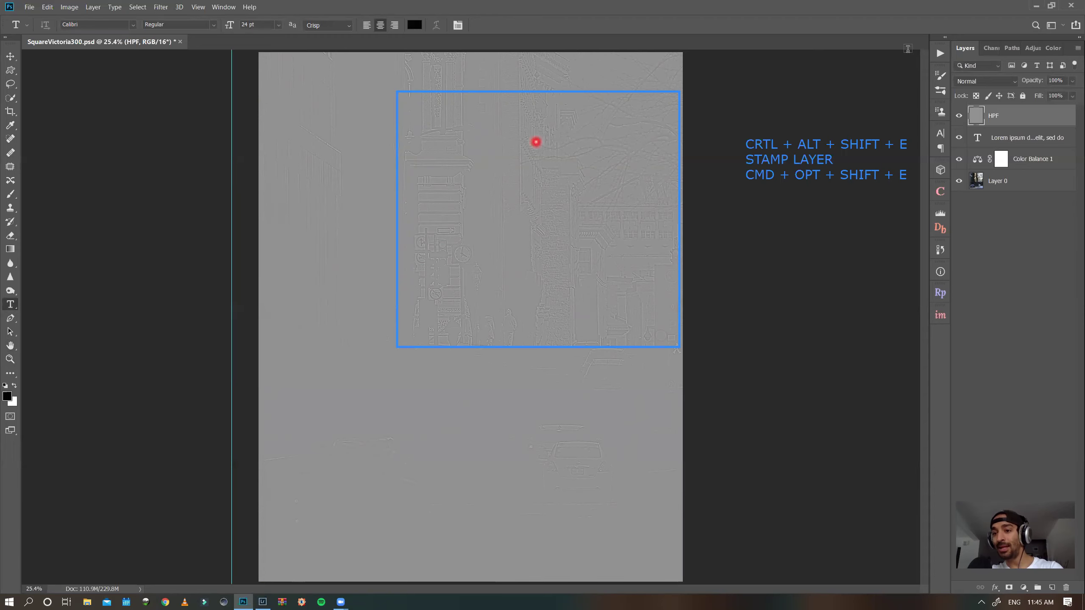
- Set the HPF layer's blend mode to Overlay
click(985, 82)
key(Down)
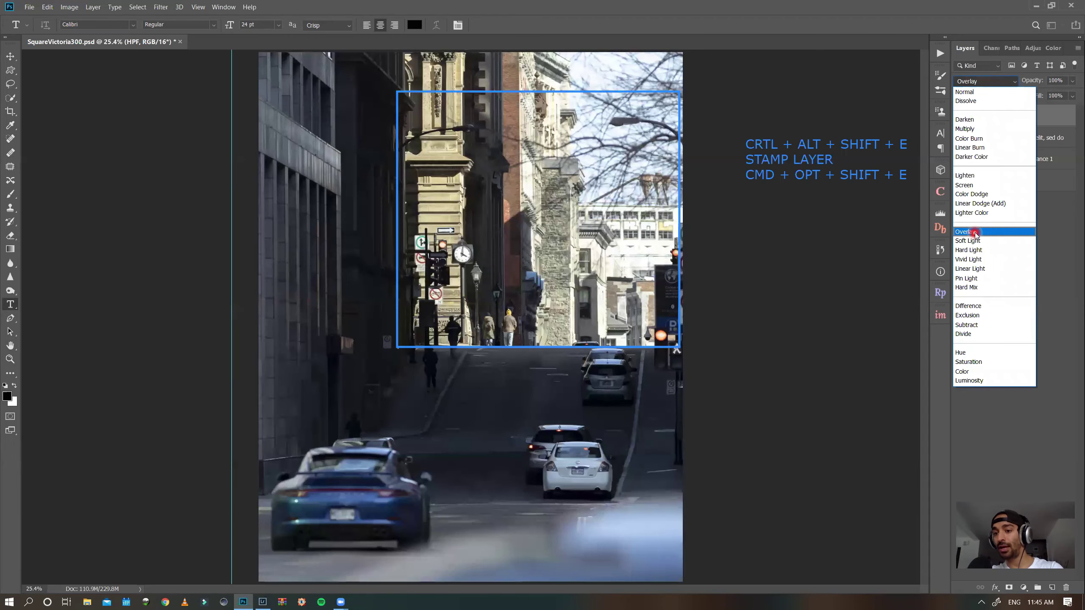
click(975, 233)
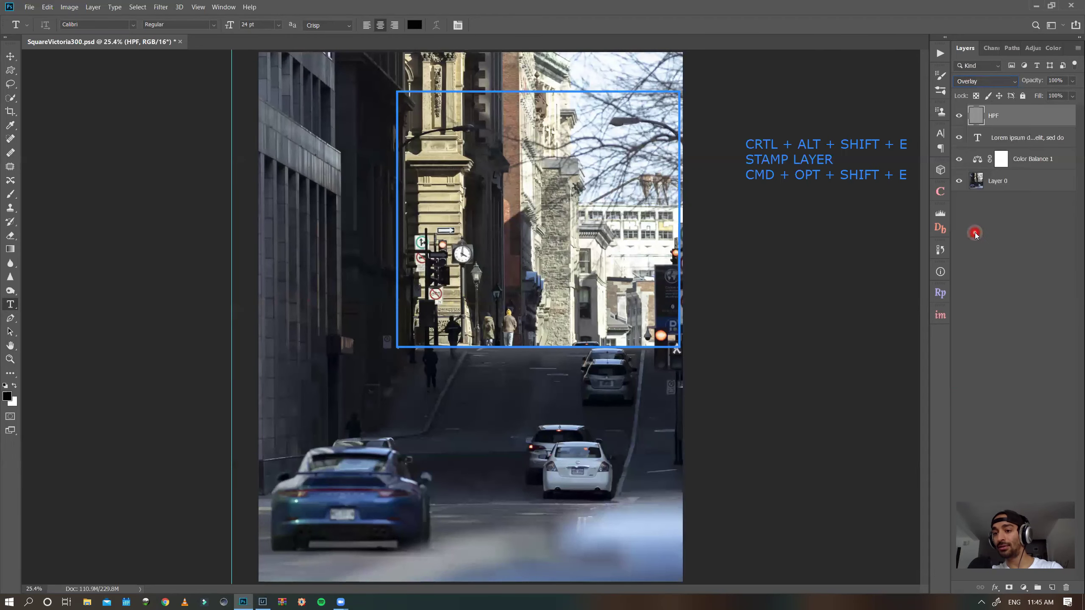
click(990, 81)
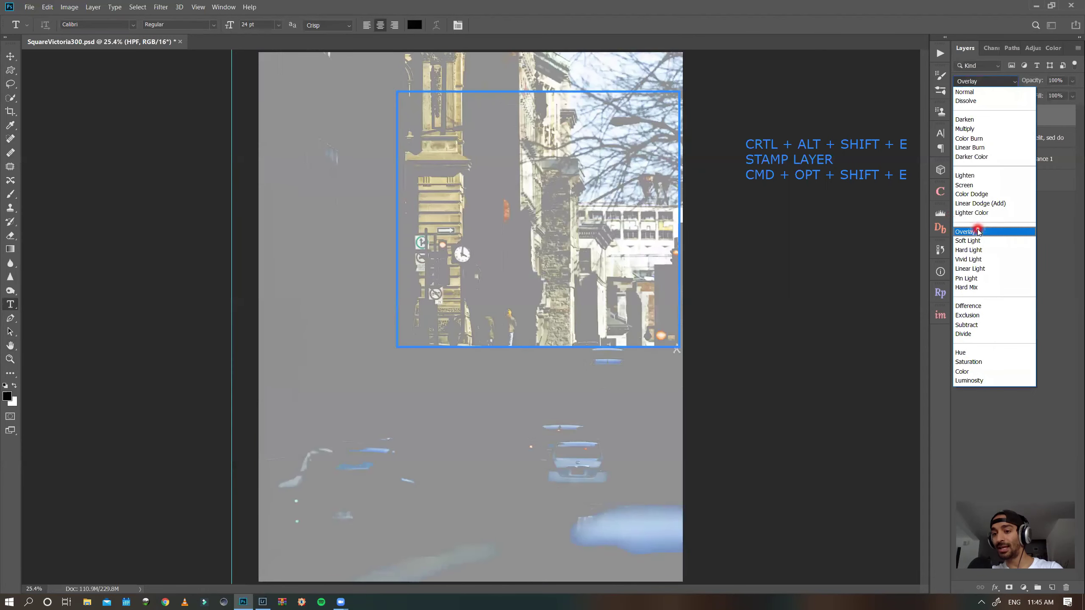
click(978, 231)
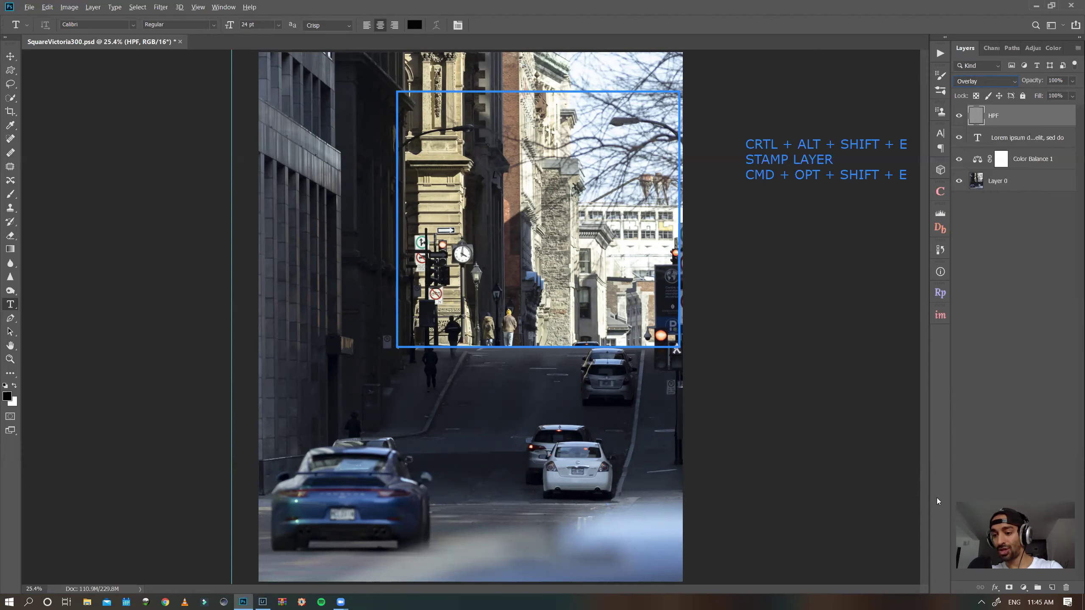
- Add a black layer mask to the HPF layer and set the Brush tool to 100% opacity and 20% flow
alt+click(1008, 587)
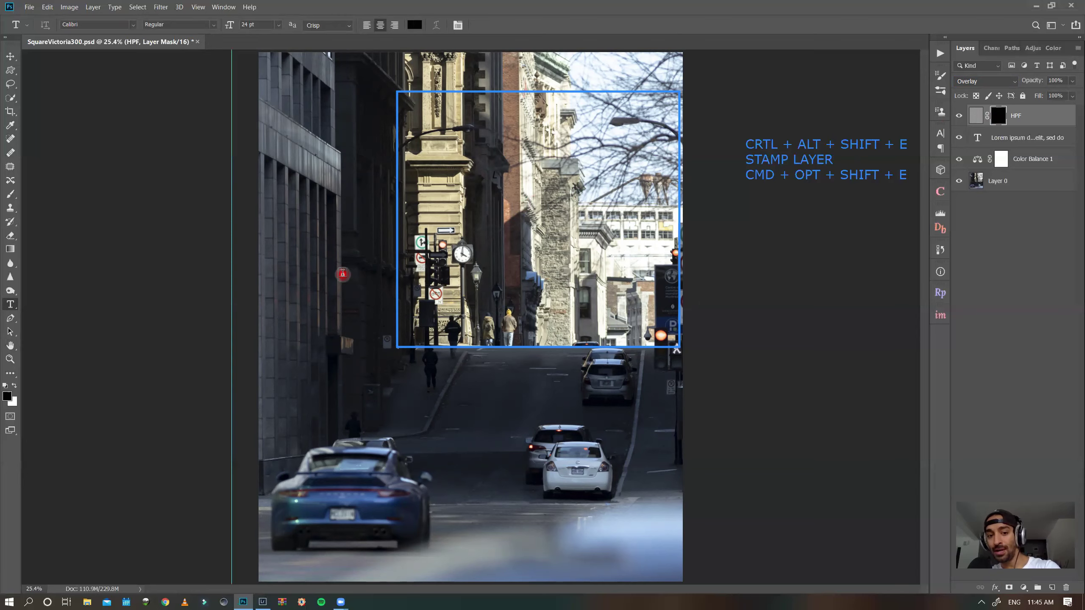
key(b)
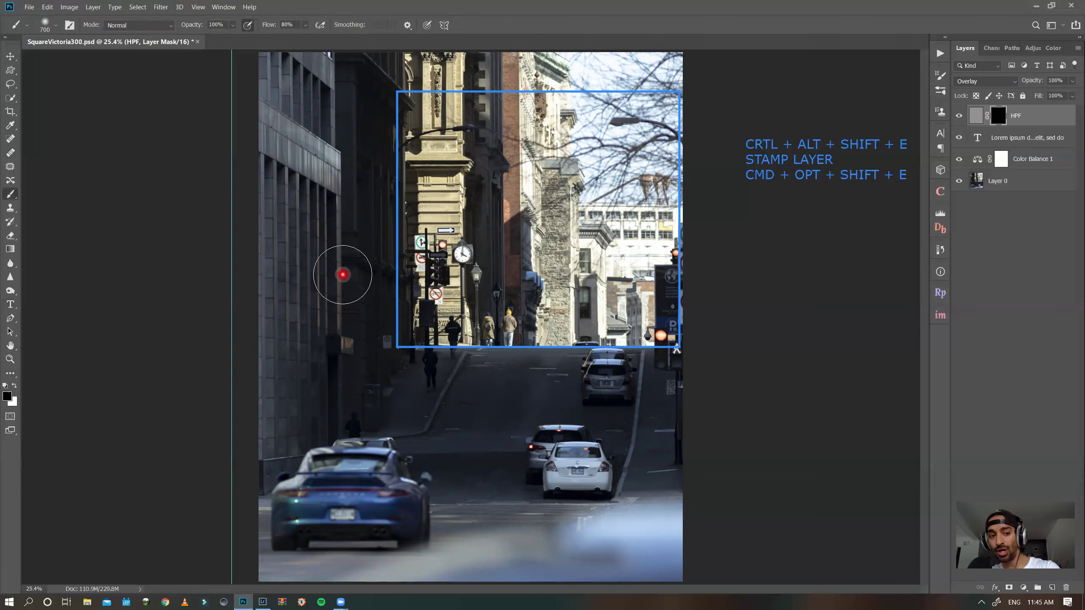
click(10, 193)
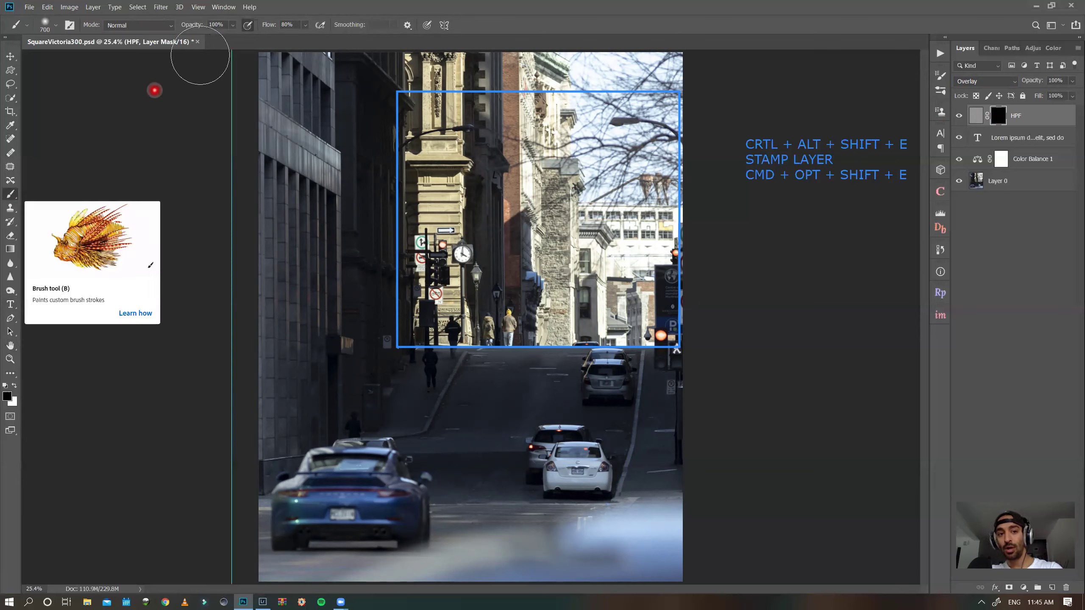
click(294, 26)
click(219, 27)
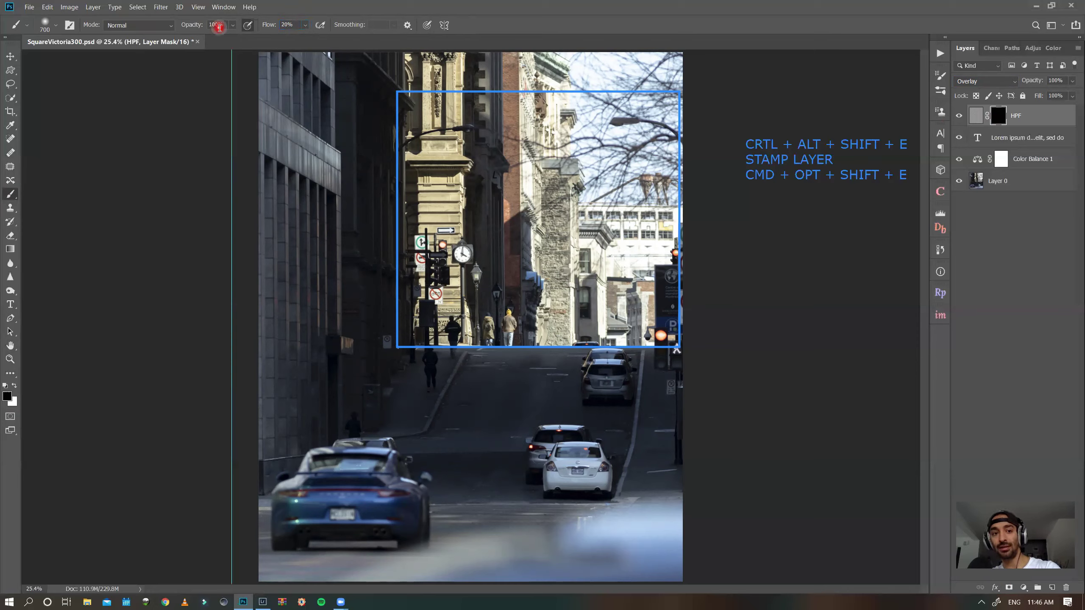
mouse_move(424, 169)
mouse_down()
mouse_move(458, 176)
mouse_move(361, 220)
mouse_up()
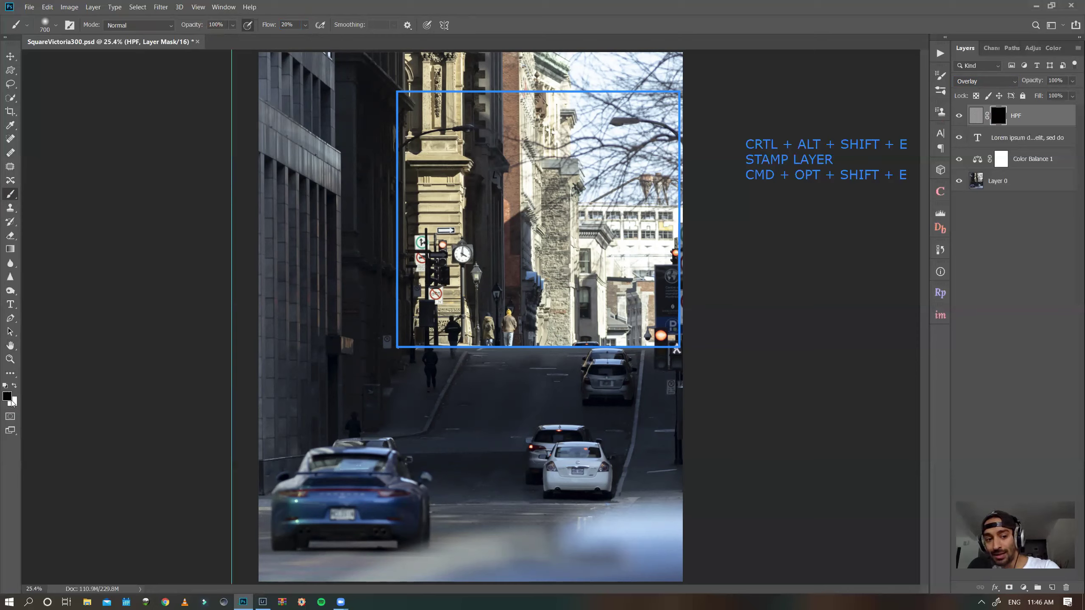
- Make white the foreground colour and target the HPF layer's mask for painting
click(14, 385)
click(700, 246)
click(994, 123)
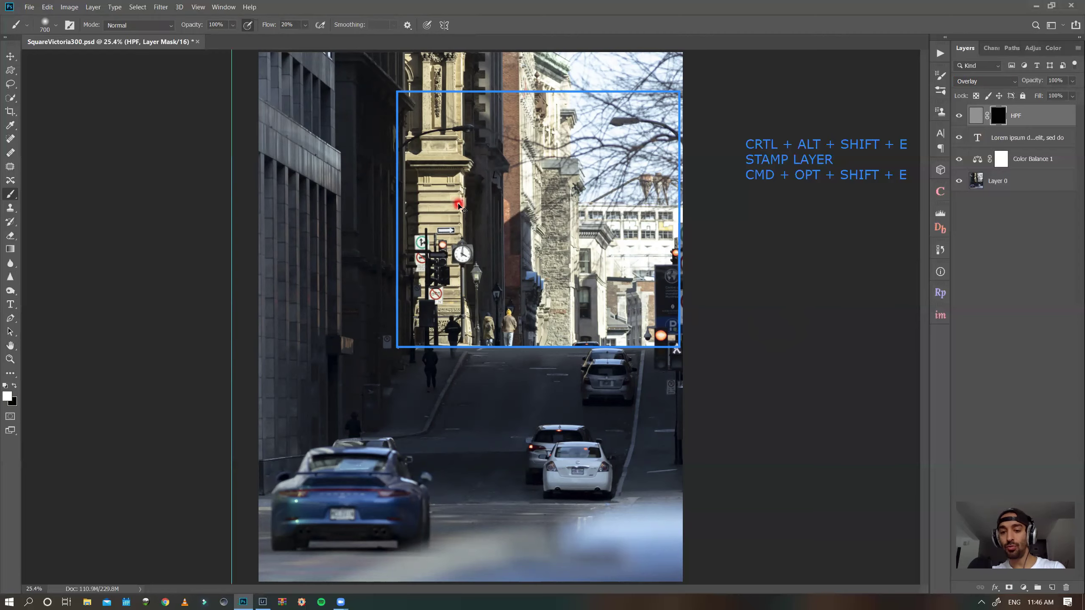
- Reduce the brush size to 250 pixels for painting details near the pedestrians and street lamps
key(ctrl+plus)
key(ctrl+plus)
key(ctrl+plus)
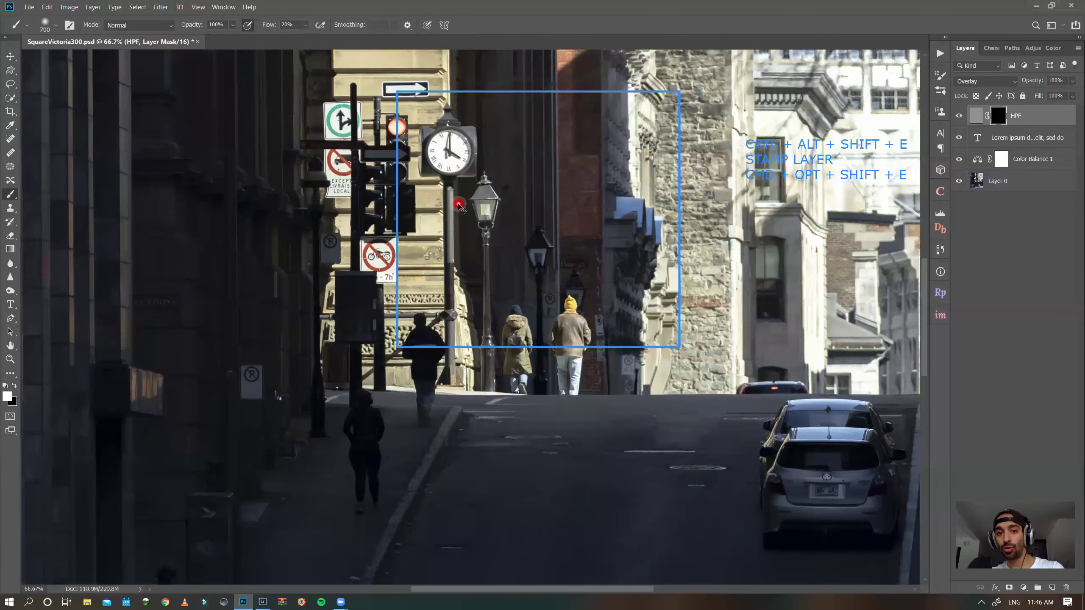
key(ctrl+plus)
key(ctrl+plus)
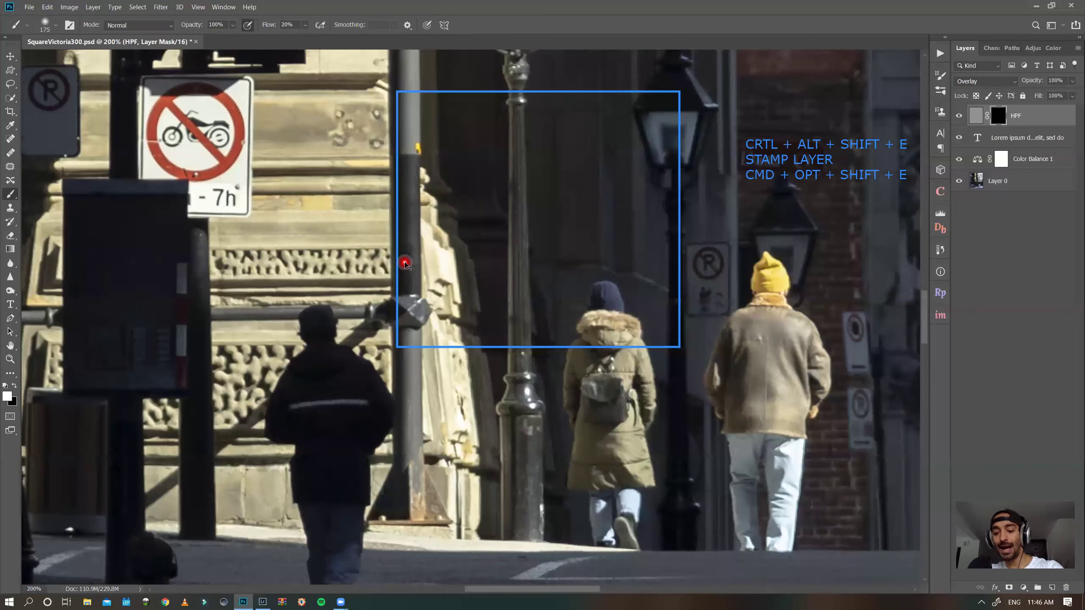
key(bracketleft)
key(bracketleft)
key(bracketleft)
key(bracketleft)
key(bracketleft)
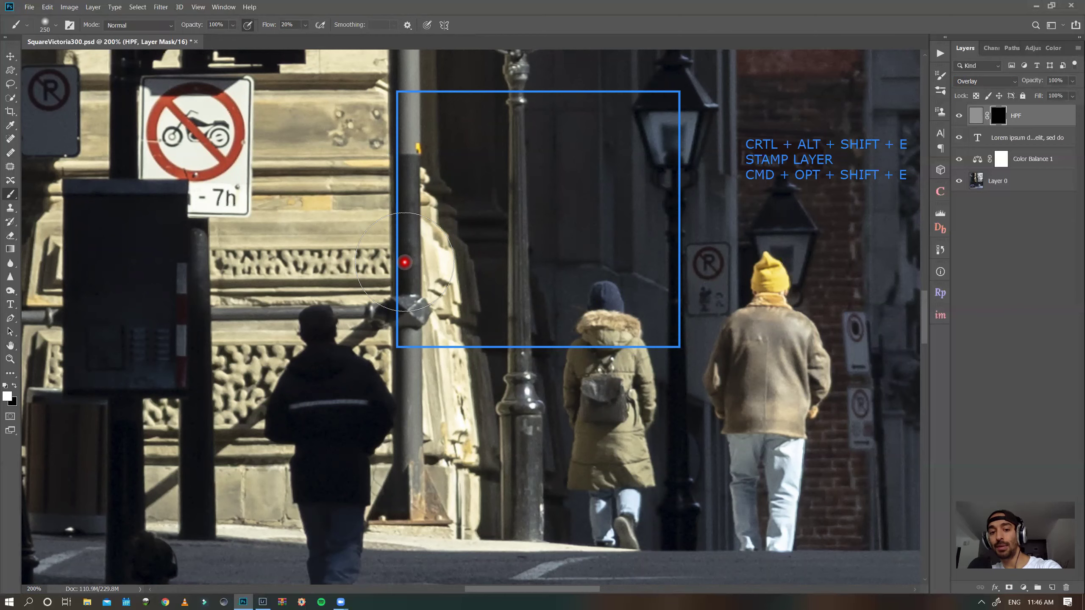
key(bracketright)
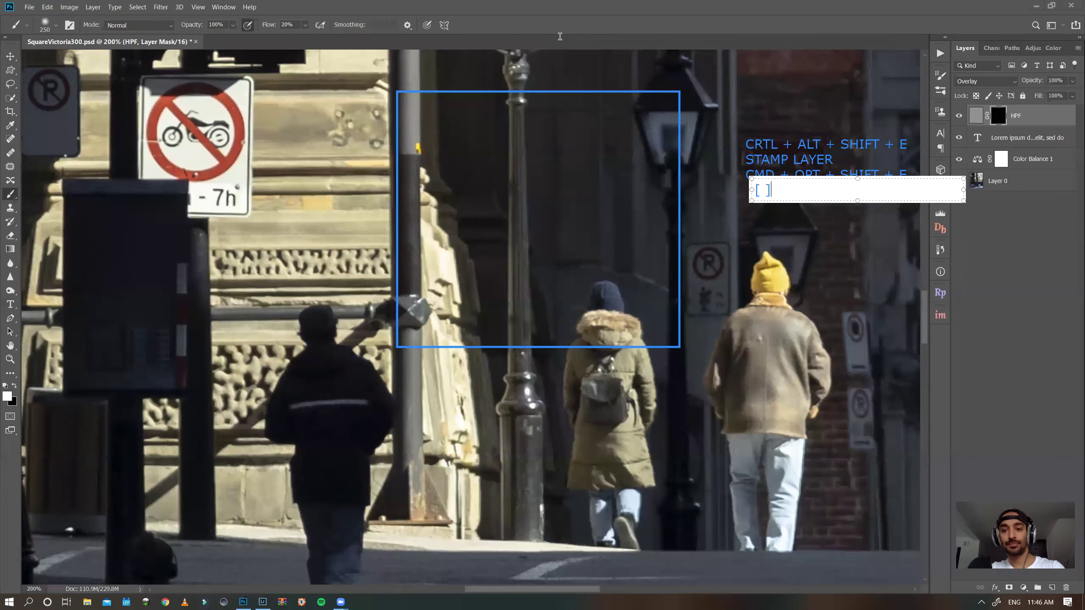
click(359, 239)
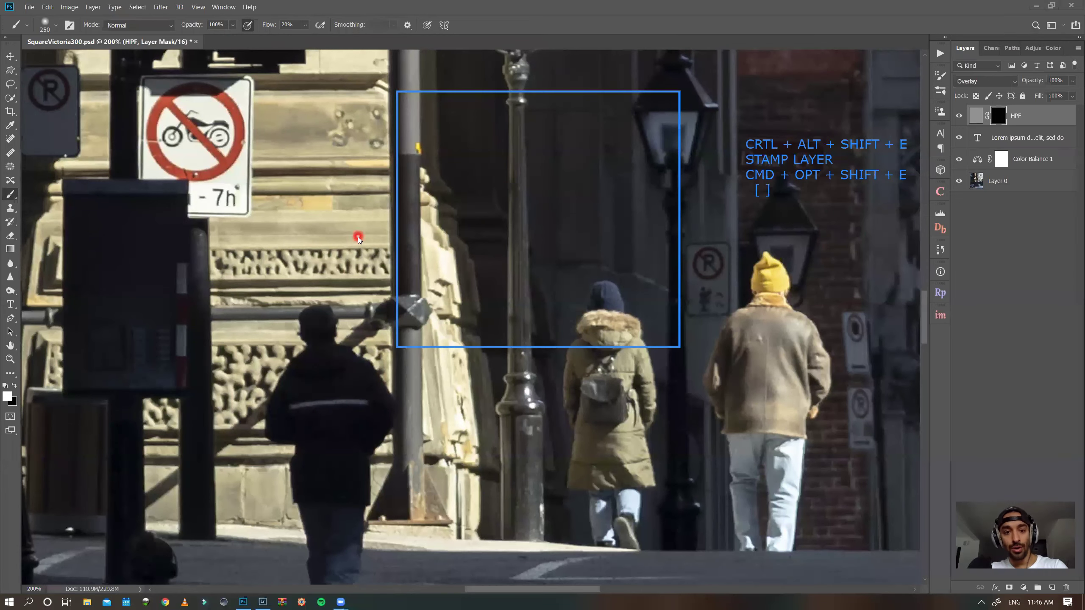
- Paint white over the street clock on the HPF mask with a 90-pixel brush to reveal the sharpening there
scroll(359, 239, up, 10)
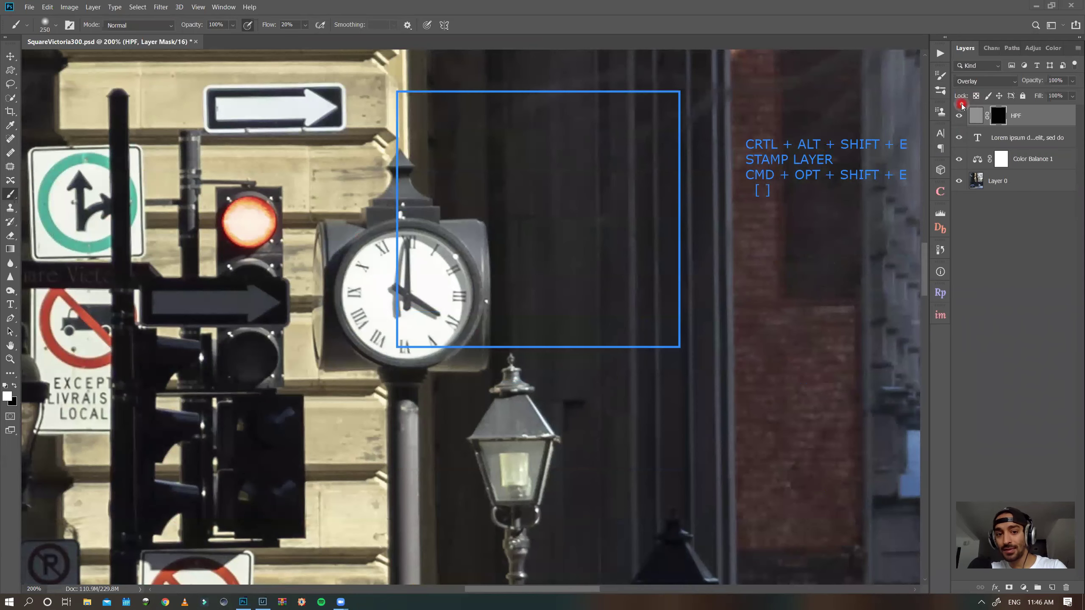
scroll(341, 393, down, 1)
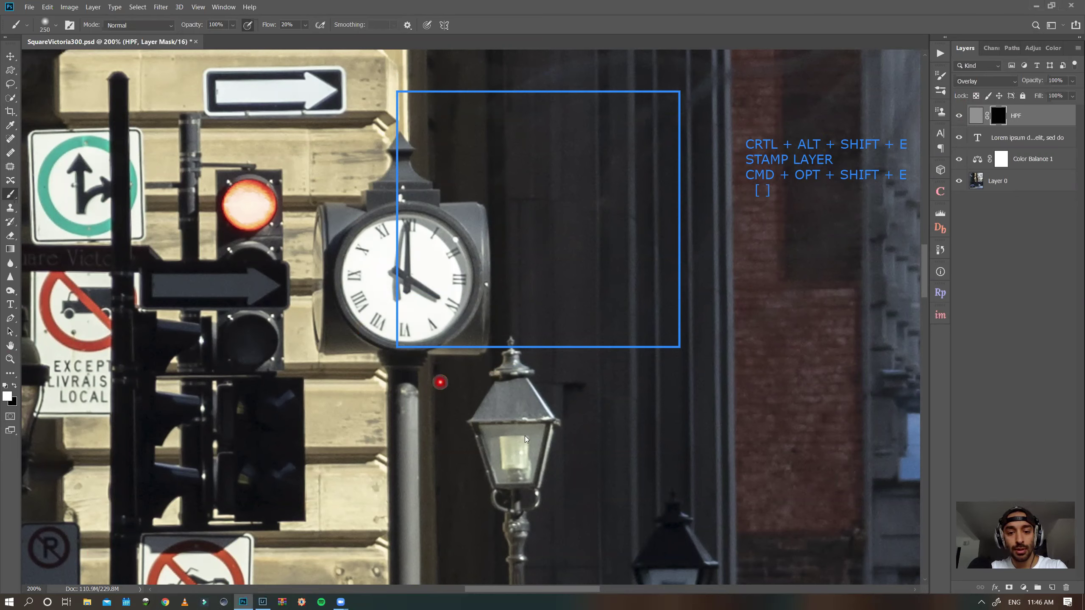
key(bracketleft)
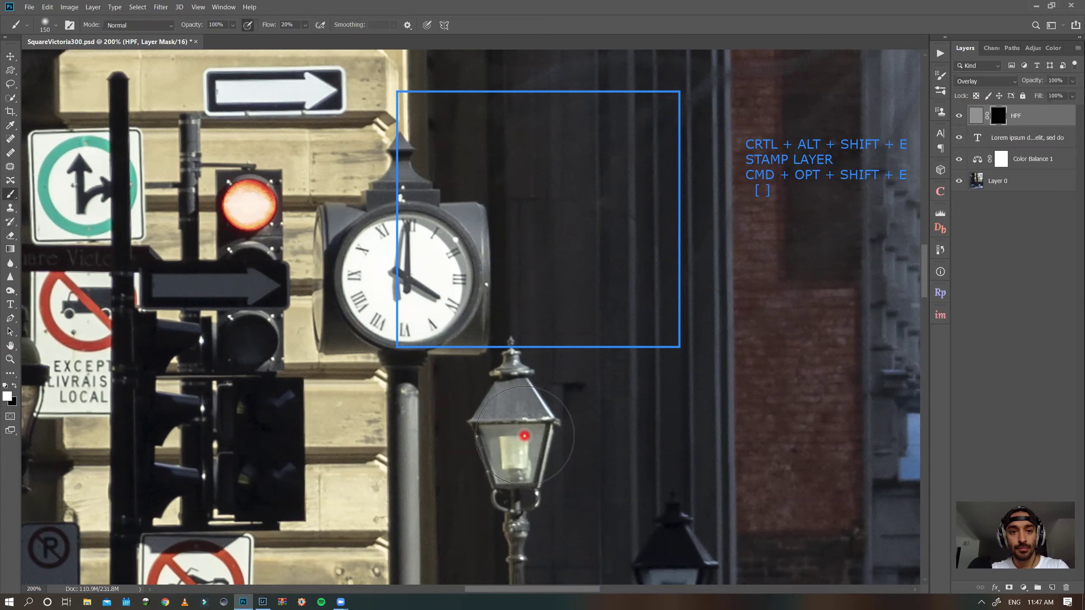
key(ctrl+plus)
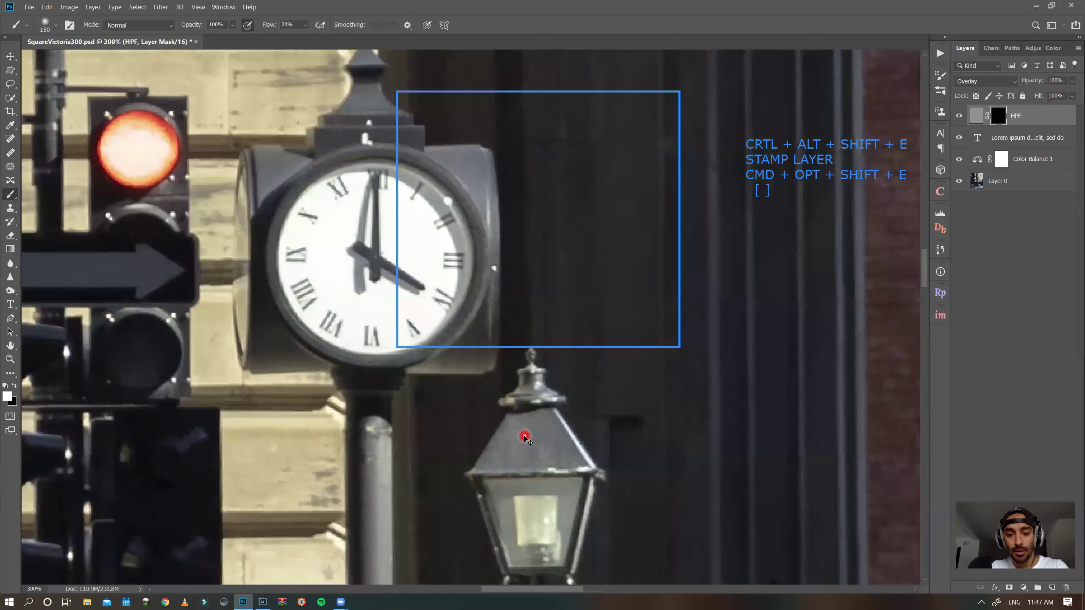
scroll(525, 437, down, 2)
scroll(525, 437, right, 5)
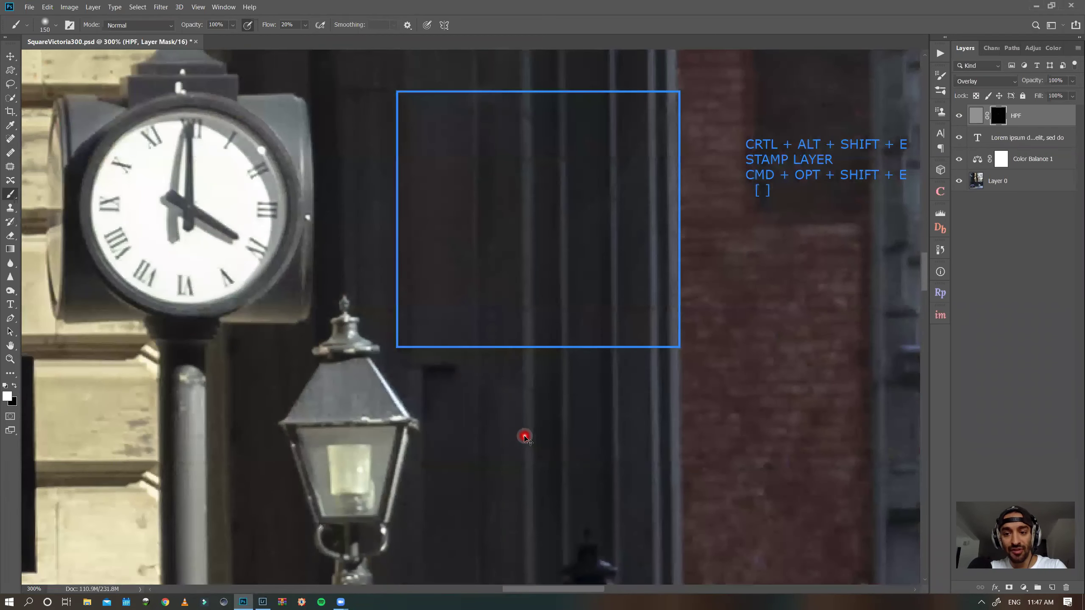
scroll(525, 437, left, 4)
scroll(525, 436, left, 2)
scroll(524, 437, up, 5)
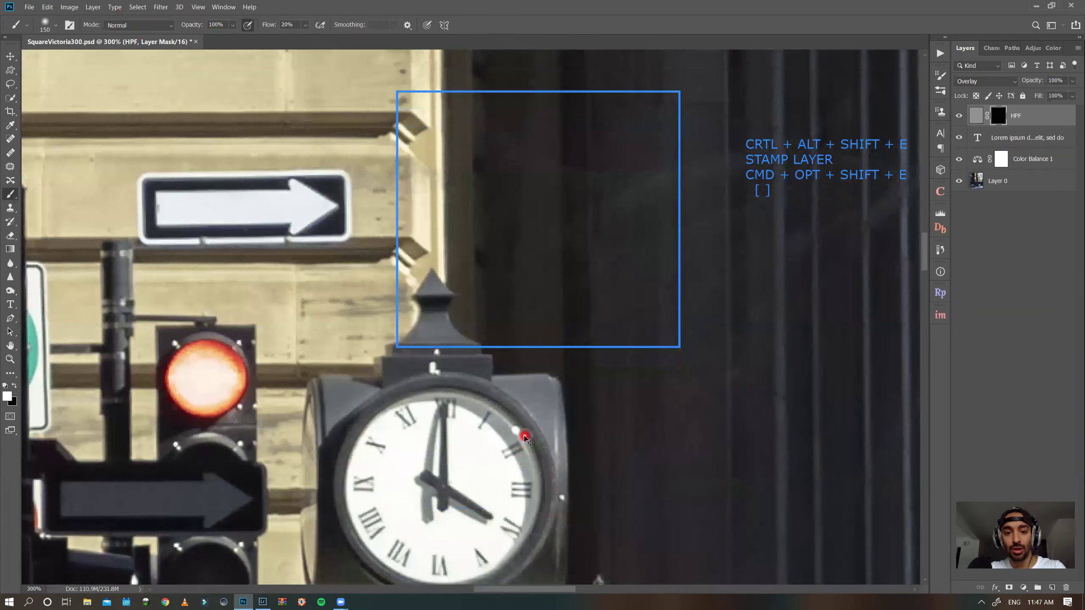
scroll(524, 437, down, 2)
scroll(525, 437, down, 3)
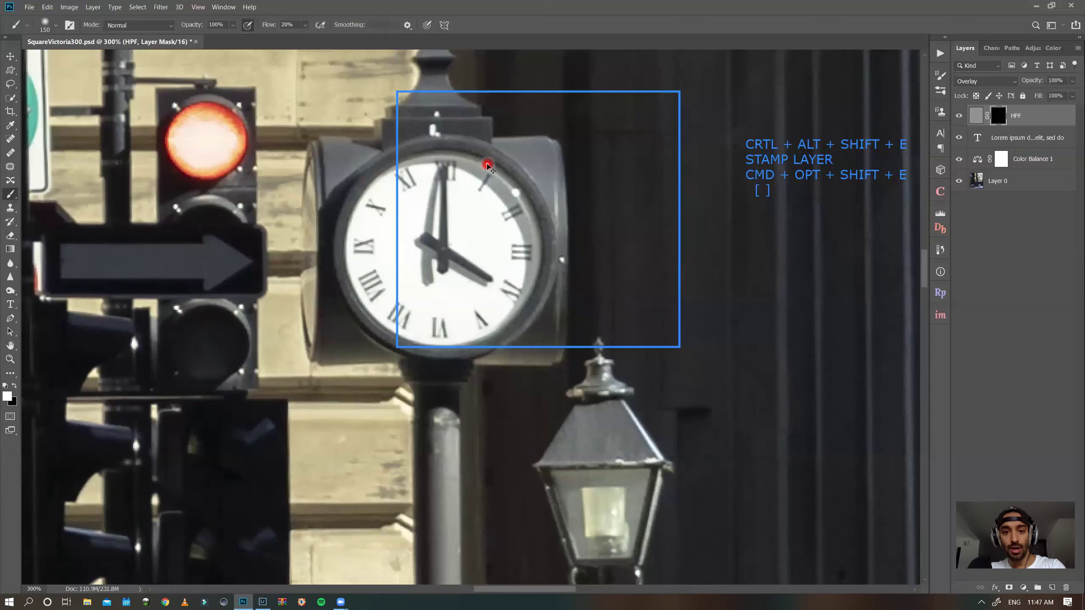
key(bracketleft)
key(bracketleft)
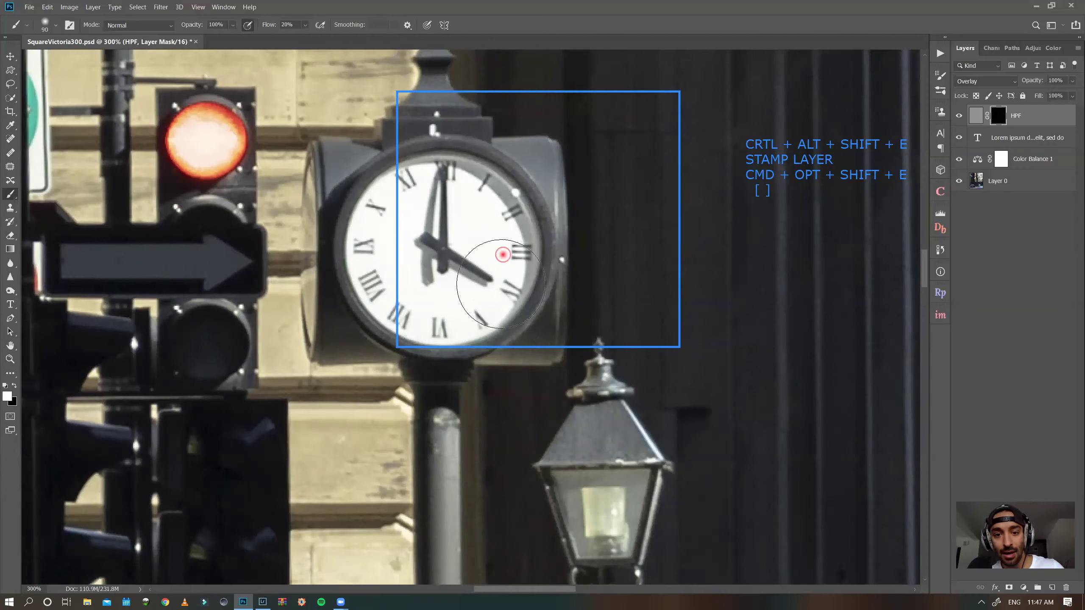
mouse_move(386, 238)
mouse_down()
mouse_move(363, 256)
mouse_move(368, 222)
mouse_move(397, 192)
mouse_move(486, 197)
mouse_move(526, 175)
mouse_move(492, 226)
mouse_move(500, 308)
mouse_move(434, 342)
mouse_move(367, 277)
mouse_move(376, 180)
mouse_move(444, 129)
mouse_move(534, 211)
mouse_move(835, 203)
mouse_up()
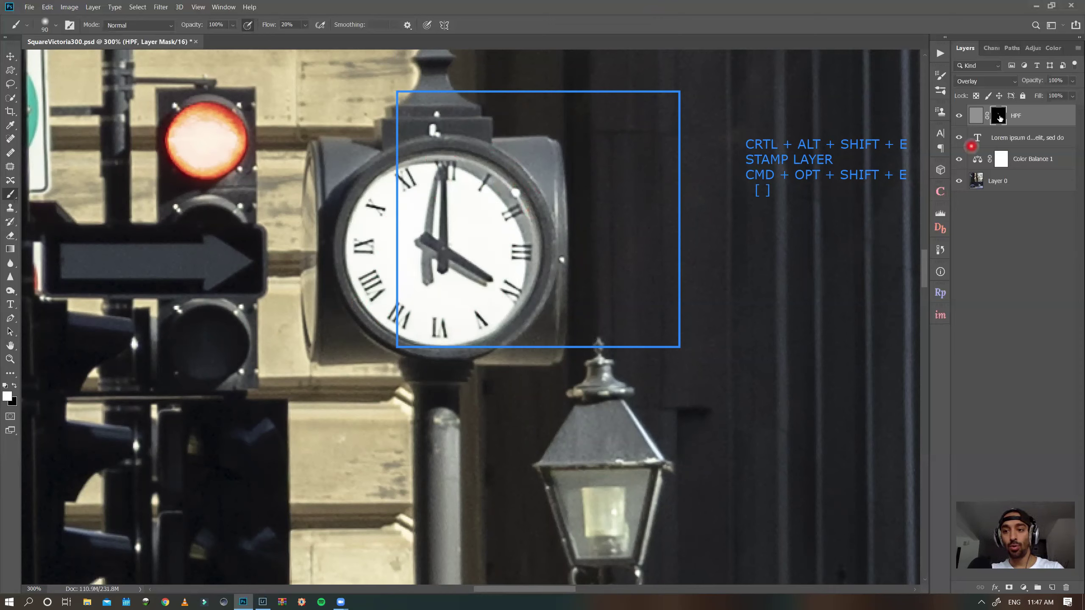
- Display the HPF layer mask on its own and paint the grey gap in the middle of the clock area white
click(1003, 116)
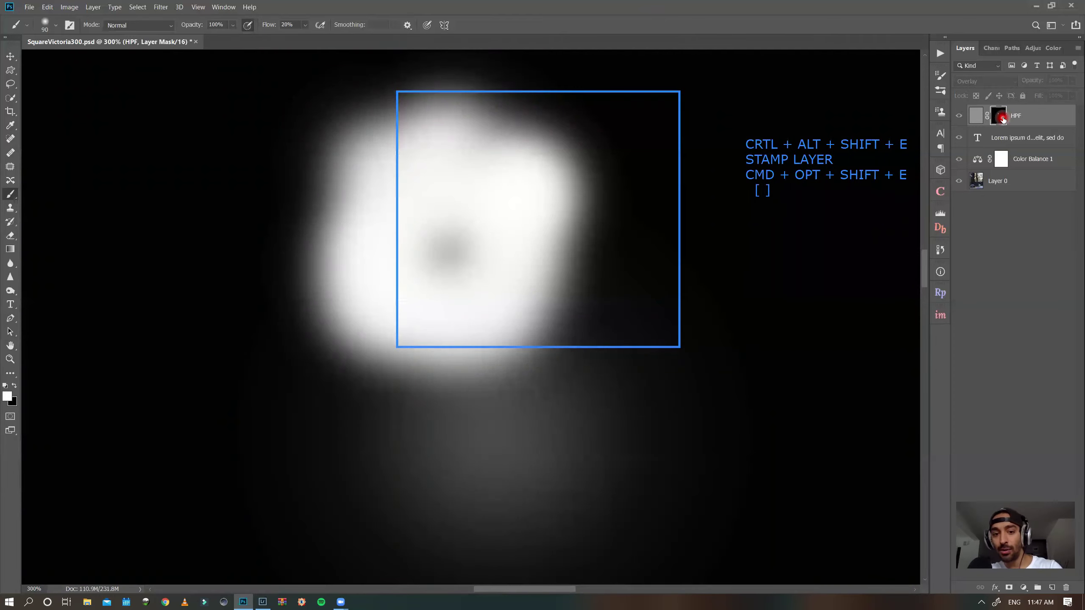
mouse_move(409, 257)
mouse_down()
mouse_move(446, 231)
mouse_move(426, 176)
mouse_move(473, 179)
mouse_move(515, 201)
mouse_move(518, 220)
mouse_move(469, 298)
mouse_move(376, 256)
mouse_up()
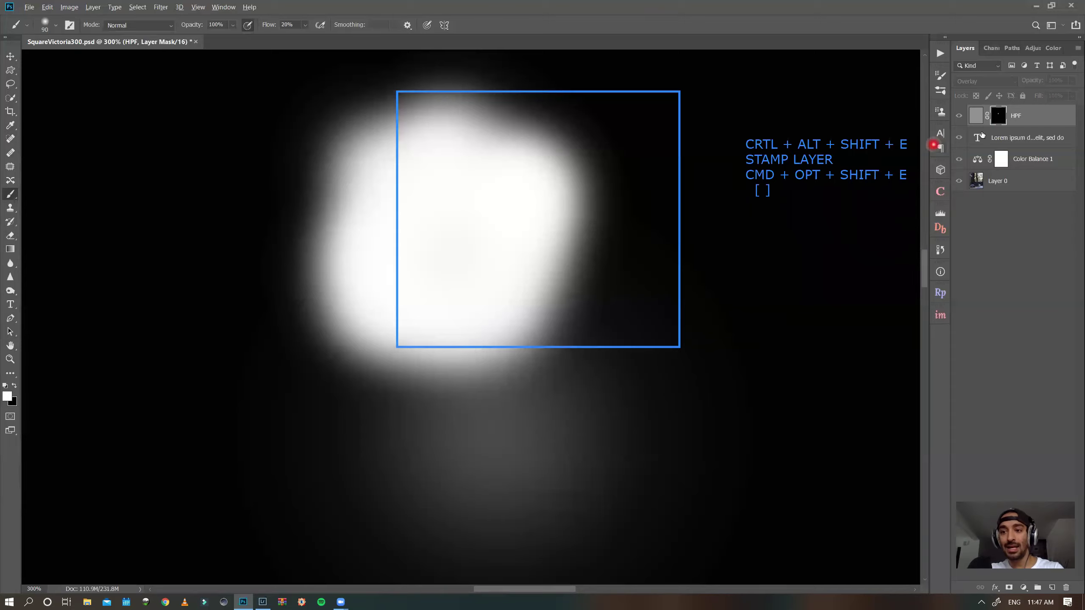
click(995, 130)
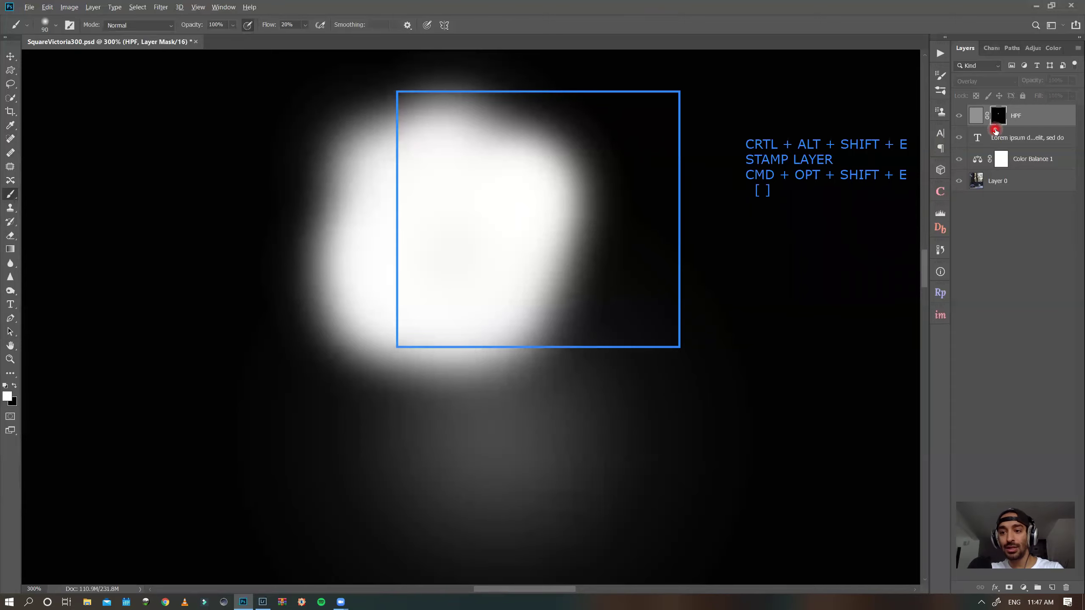
- Return from the HPF mask display to the normal image view and release the HPF layer's clipping to the text layer
alt+click(996, 126)
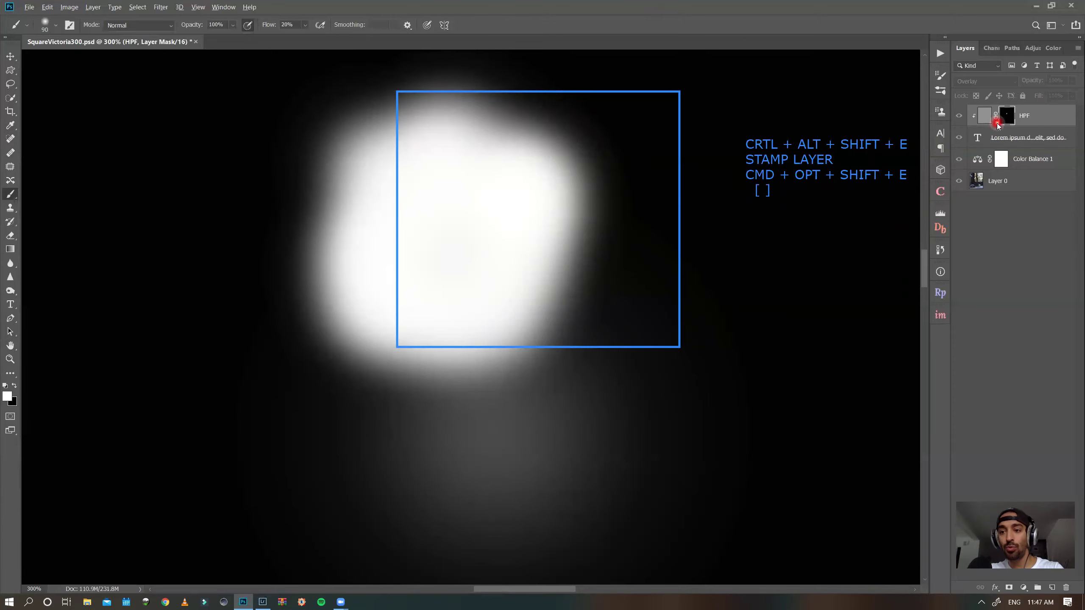
alt+click(1007, 123)
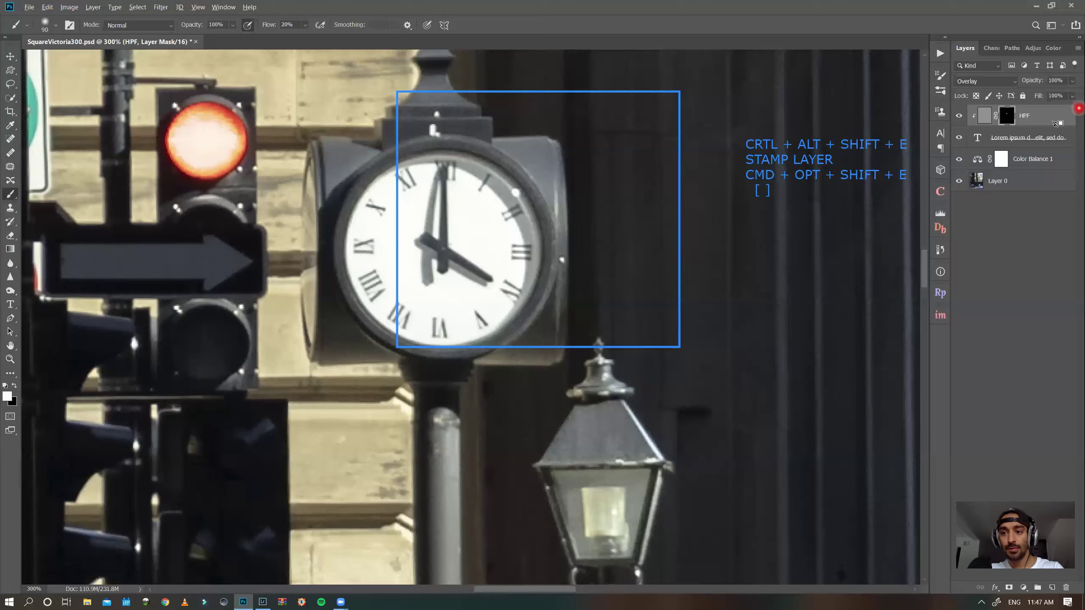
alt+click(1056, 124)
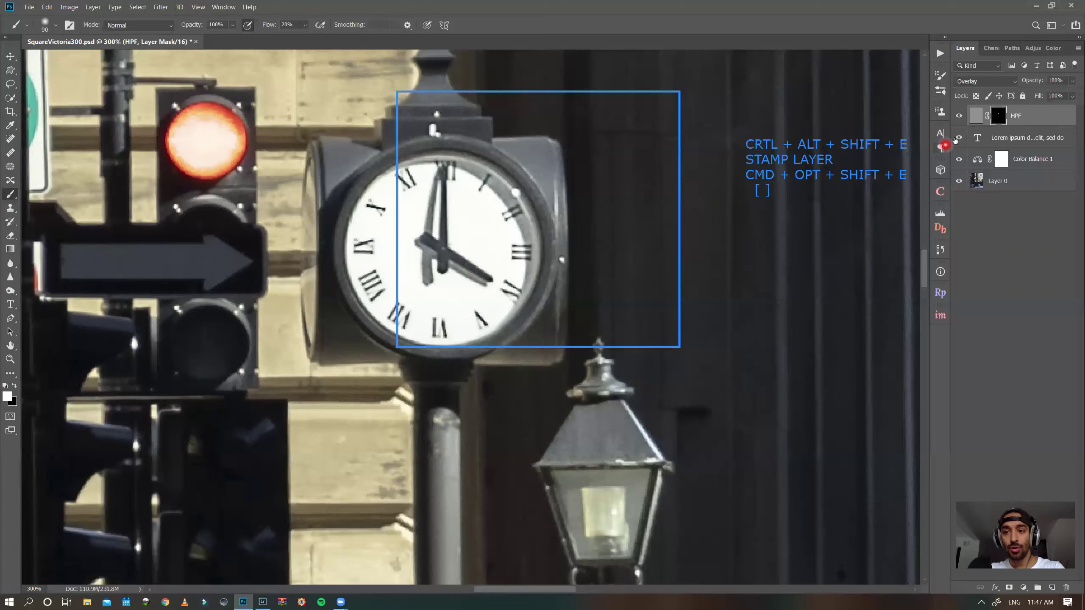
- Toggle the HPF layer's visibility to compare the street clock with and without the sharpening
click(960, 116)
click(960, 116)
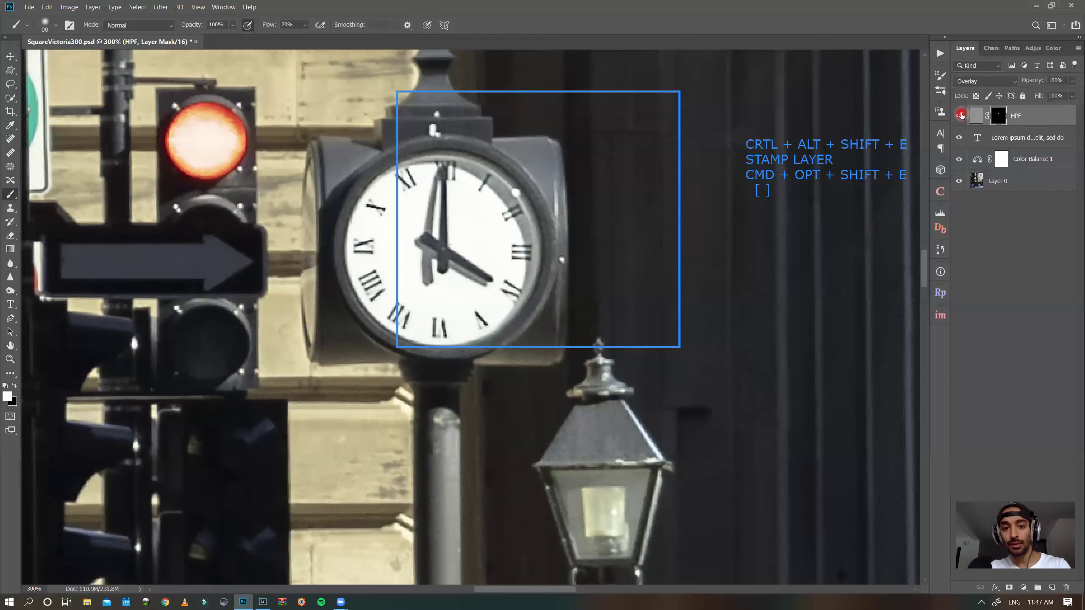
click(961, 115)
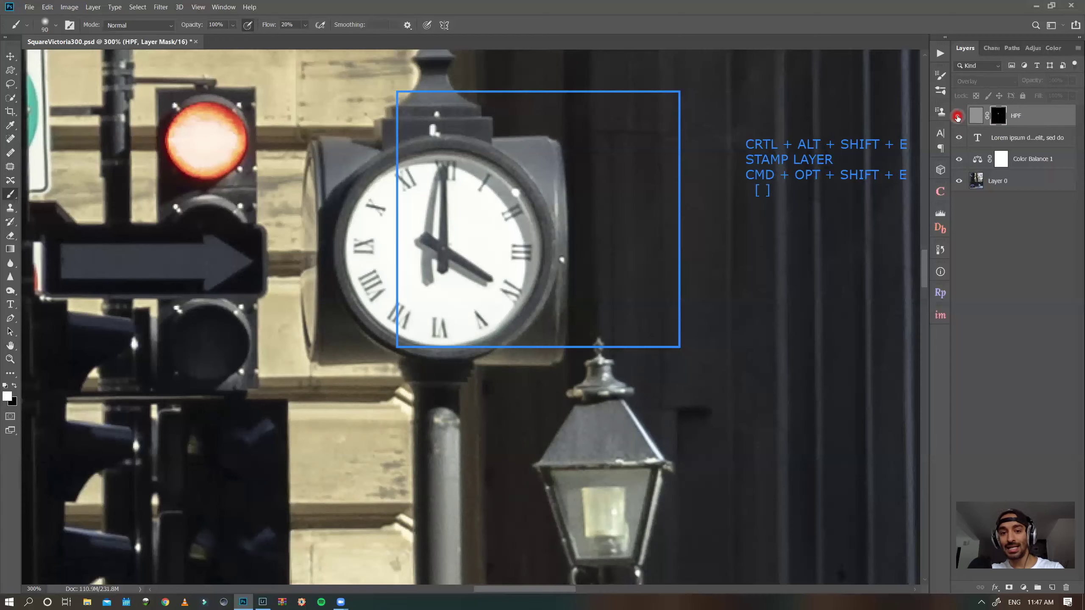
click(958, 116)
click(958, 116)
click(957, 116)
click(958, 116)
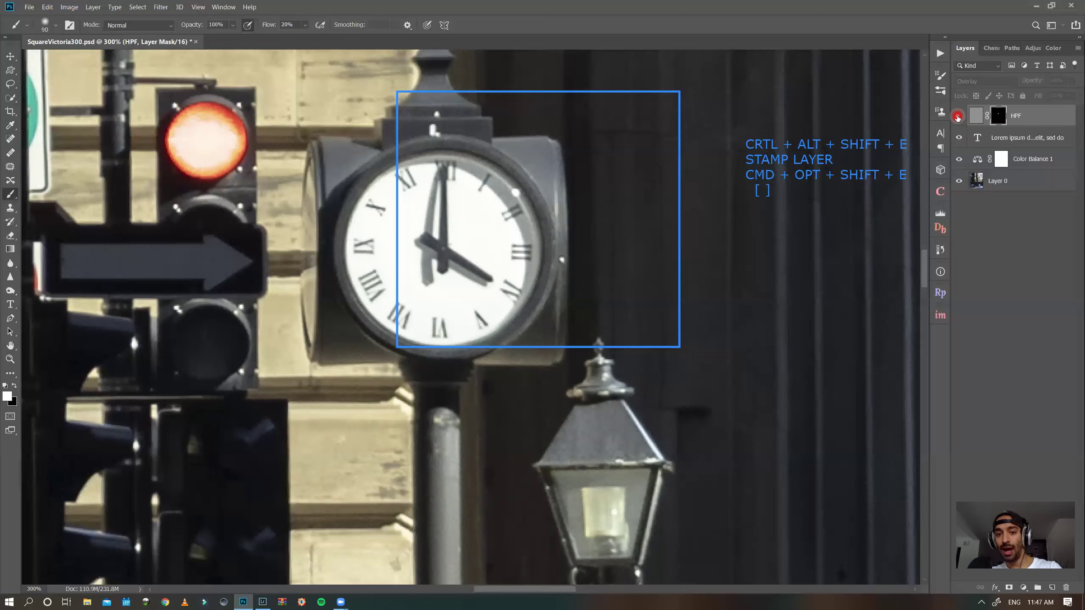
click(958, 116)
click(958, 116)
click(958, 116)
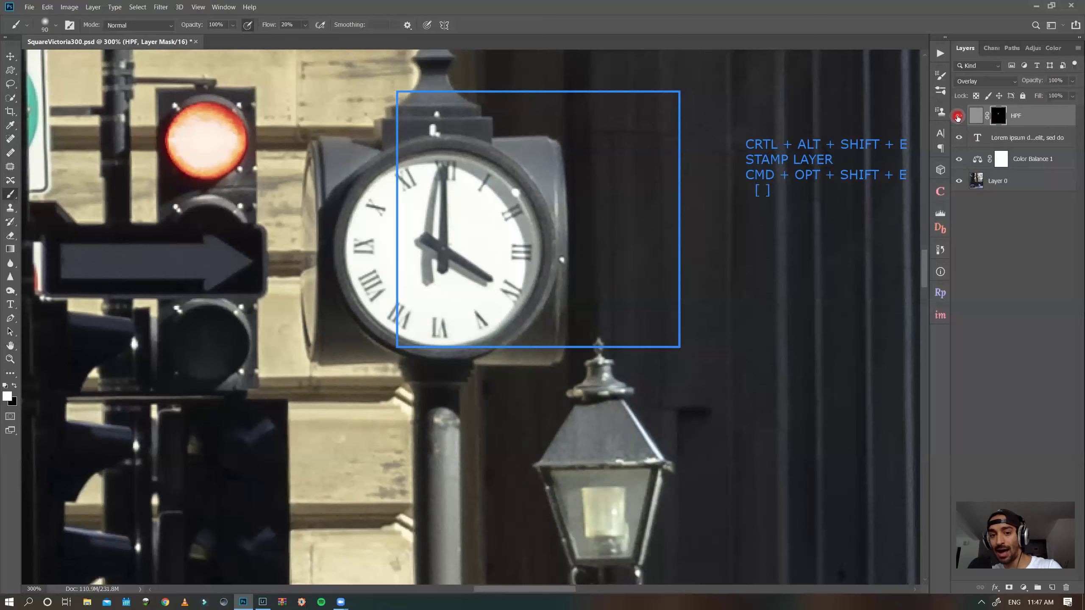
- Paint white on the HPF mask over the traffic lights with a 400-pixel brush and over the two sunlit pedestrians with a 175-pixel brush
key(ctrl+0)
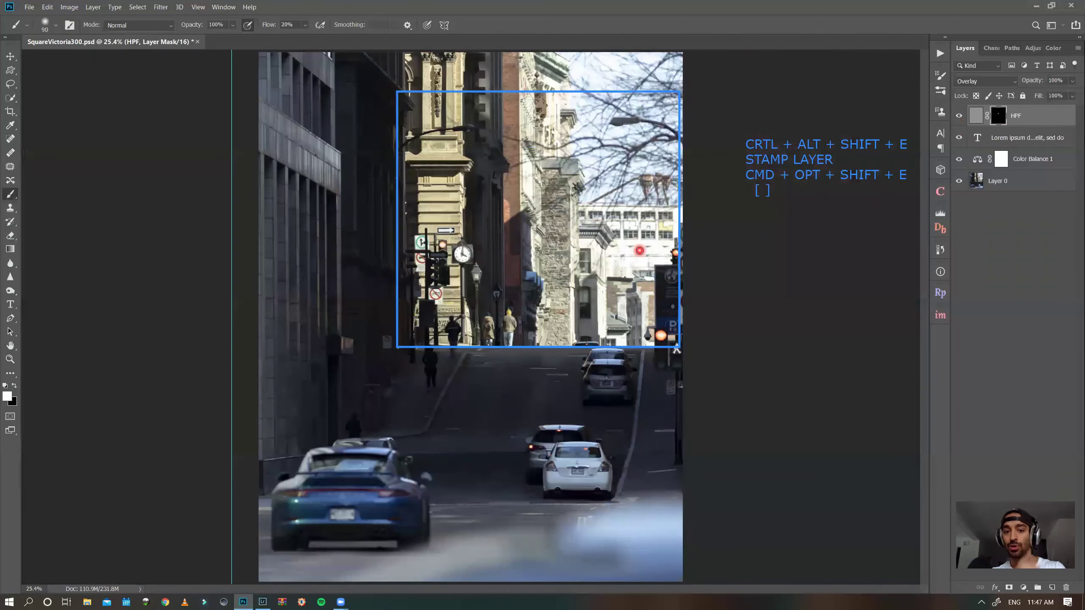
key(bracketright)
key(bracketright)
key(bracketright)
key(bracketright)
key(bracketright)
key(bracketright)
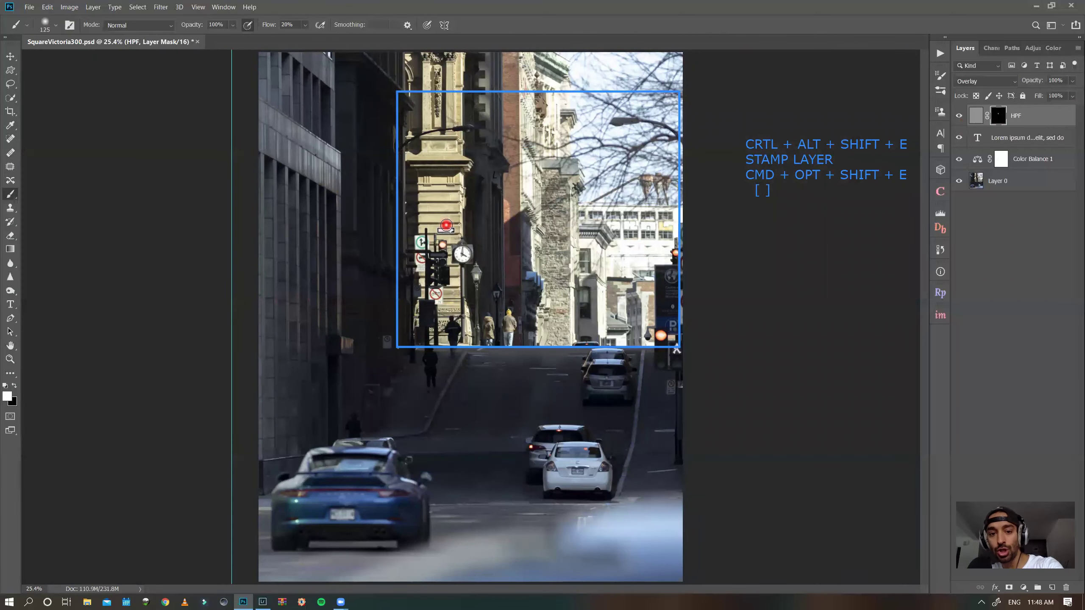
key(bracketright)
key(bracketright)
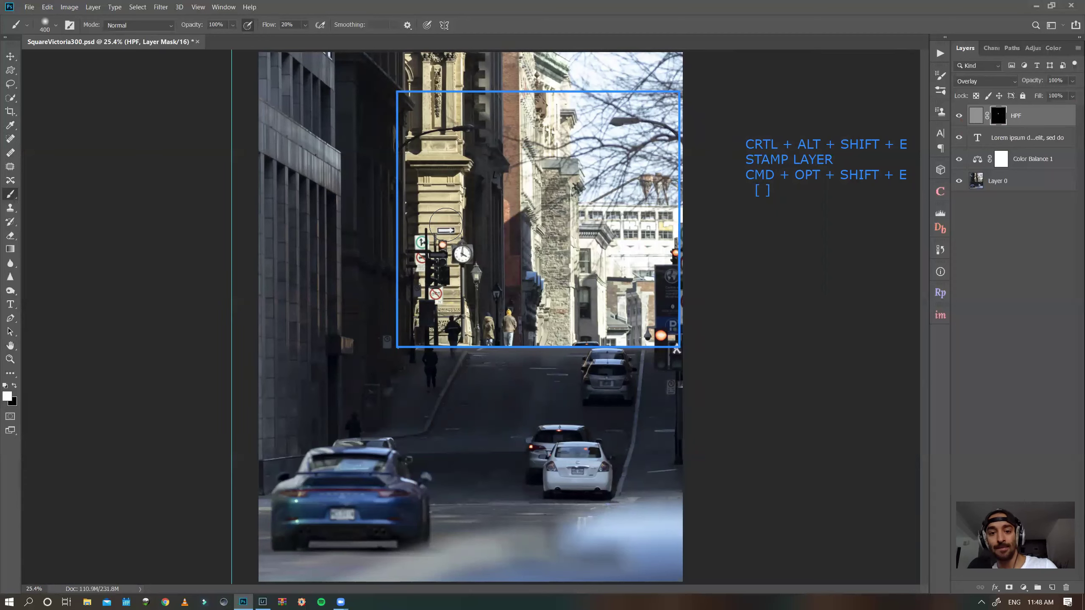
mouse_move(445, 224)
mouse_down()
mouse_move(455, 153)
mouse_move(441, 185)
mouse_move(420, 187)
mouse_move(450, 205)
mouse_move(416, 206)
mouse_move(439, 269)
mouse_up()
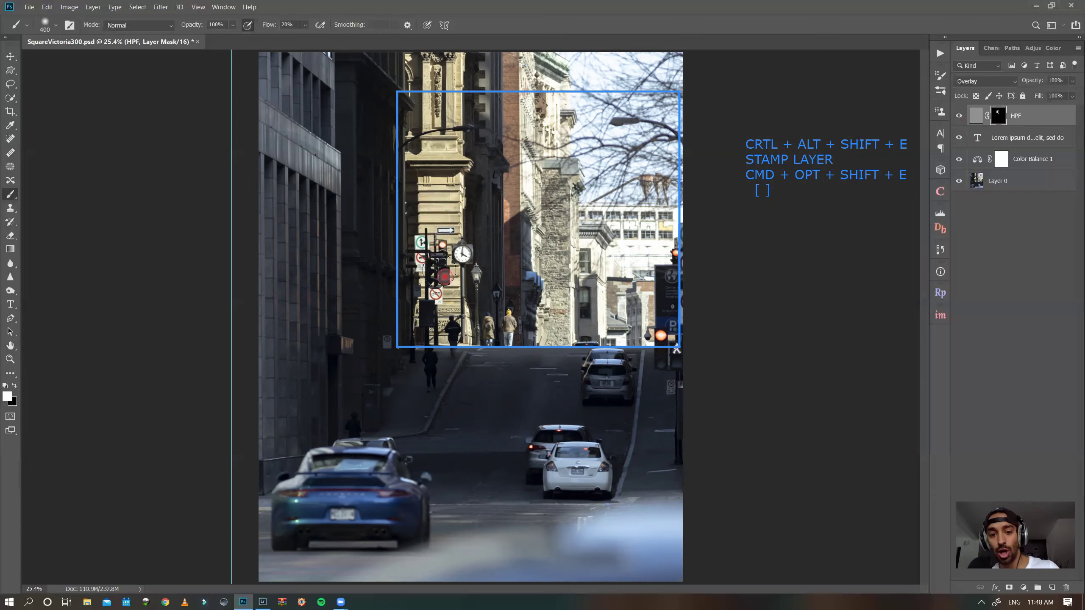
key(bracketleft)
key(bracketleft)
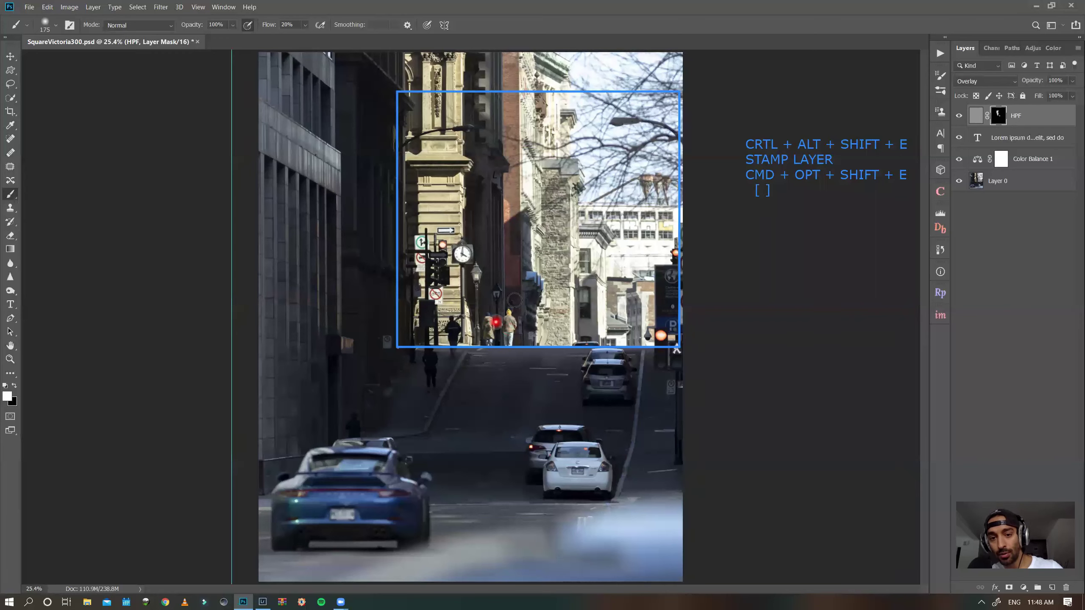
- Paint white on the HPF mask with a 400-pixel brush over the sunlit stone buildings and the grey building's upper facade
key(bracketright)
key(bracketright)
key(bracketright)
key(bracketright)
mouse_move(555, 216)
mouse_down()
mouse_move(559, 332)
mouse_move(607, 314)
mouse_move(619, 328)
mouse_move(645, 307)
mouse_up()
mouse_move(463, 124)
mouse_down()
mouse_move(425, 141)
mouse_move(464, 74)
mouse_move(487, 174)
mouse_up()
mouse_move(344, 169)
mouse_down()
mouse_move(312, 142)
mouse_move(341, 164)
mouse_move(376, 132)
mouse_up()
click(452, 98)
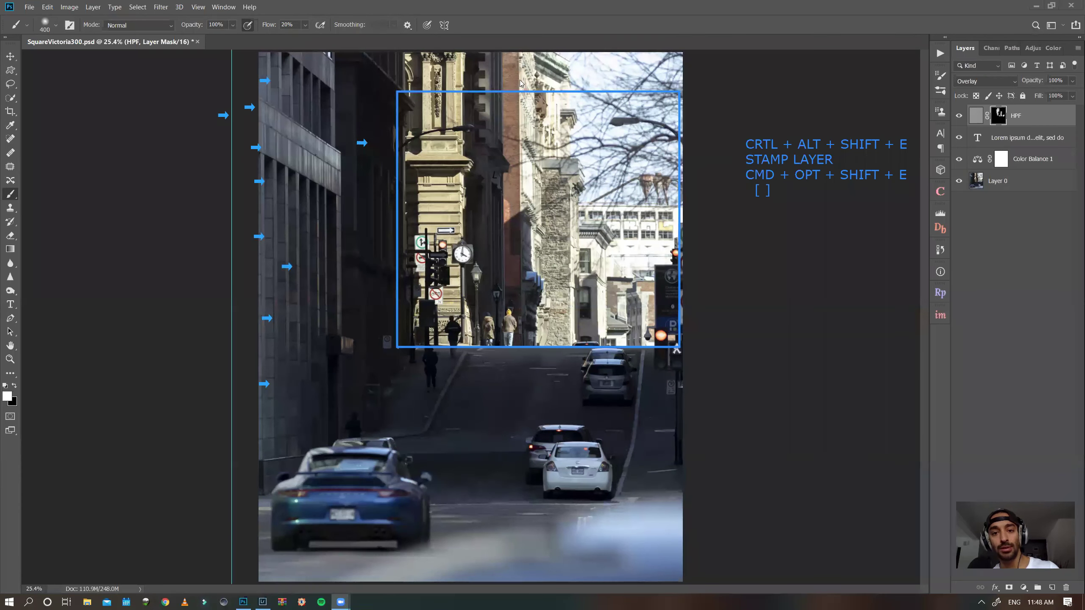
mouse_move(273, 141)
mouse_down()
mouse_move(328, 176)
mouse_move(283, 138)
mouse_move(323, 155)
mouse_move(269, 216)
mouse_up()
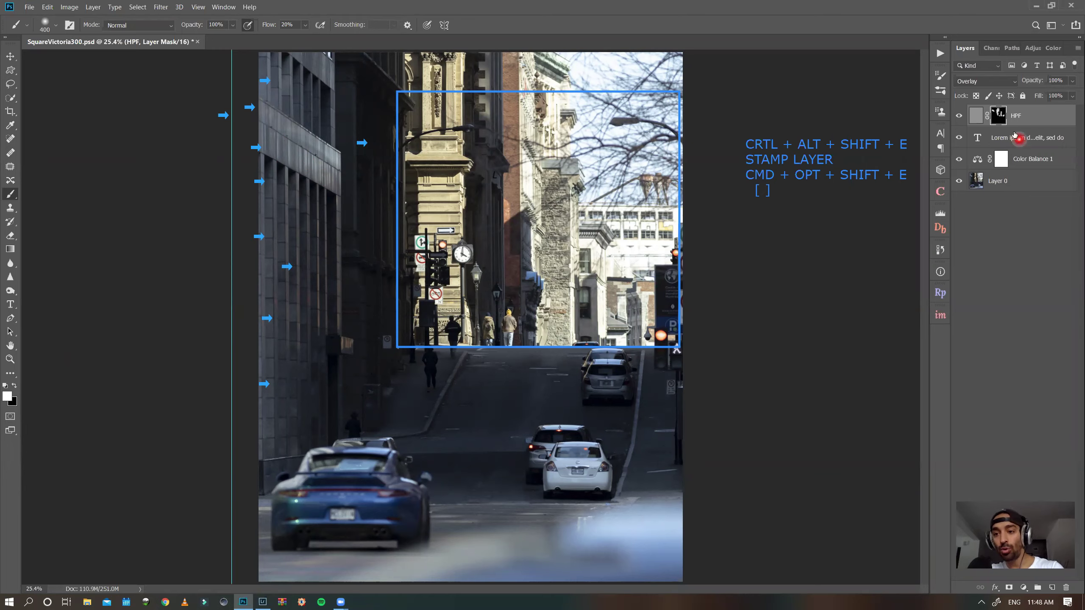
- Check the HPF mask on its own, and paint more white over the corner of the grey building
alt+click(997, 115)
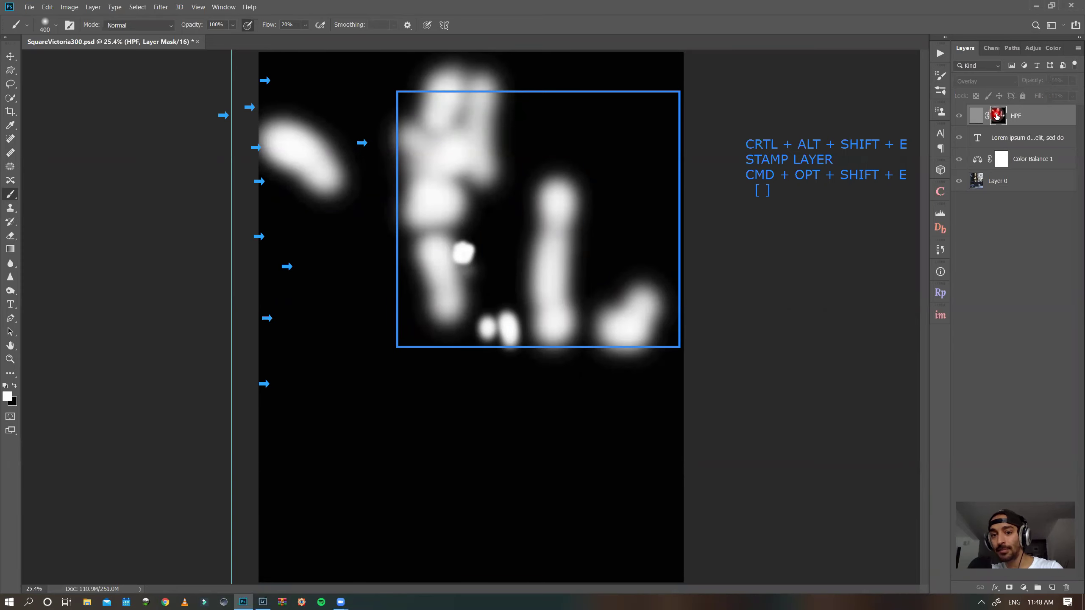
alt+click(997, 115)
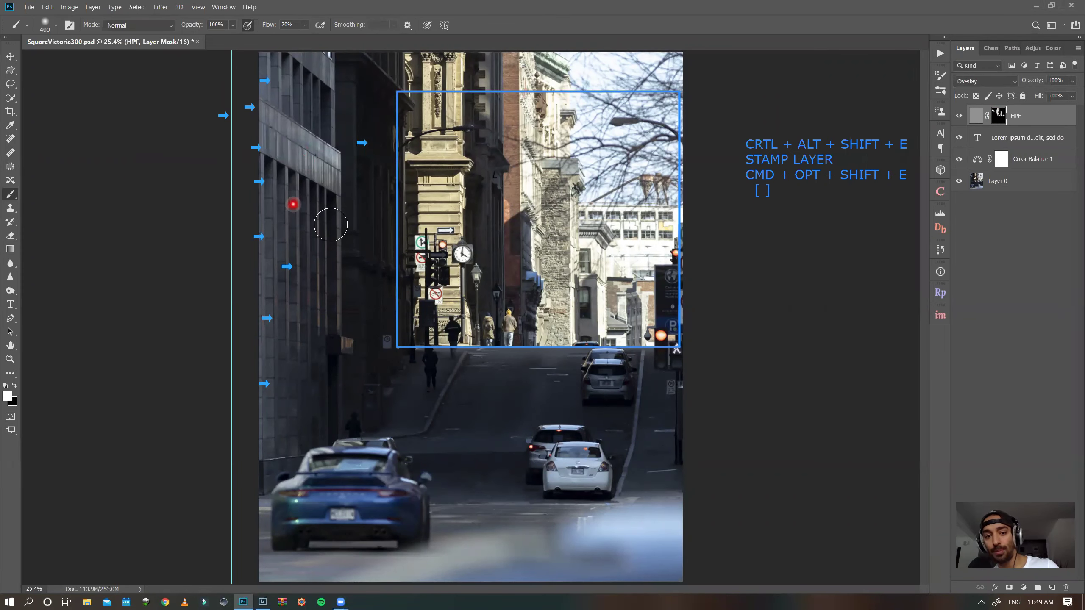
mouse_move(331, 224)
mouse_down()
mouse_move(294, 274)
mouse_move(286, 316)
mouse_move(262, 337)
mouse_move(274, 372)
mouse_move(300, 220)
mouse_move(300, 169)
mouse_move(278, 124)
mouse_move(336, 158)
mouse_up()
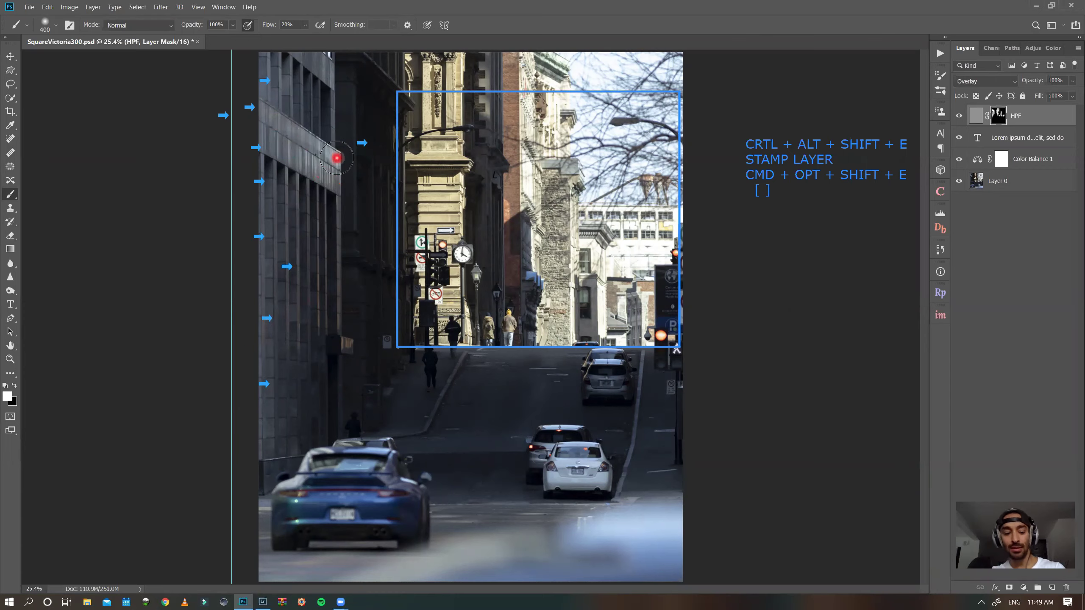
- Reduce the brush to 100 pixels and frame the grey building's ribbed facade band with a blue annotation rectangle
key(ctrl+plus)
key(ctrl+plus)
key(ctrl+plus)
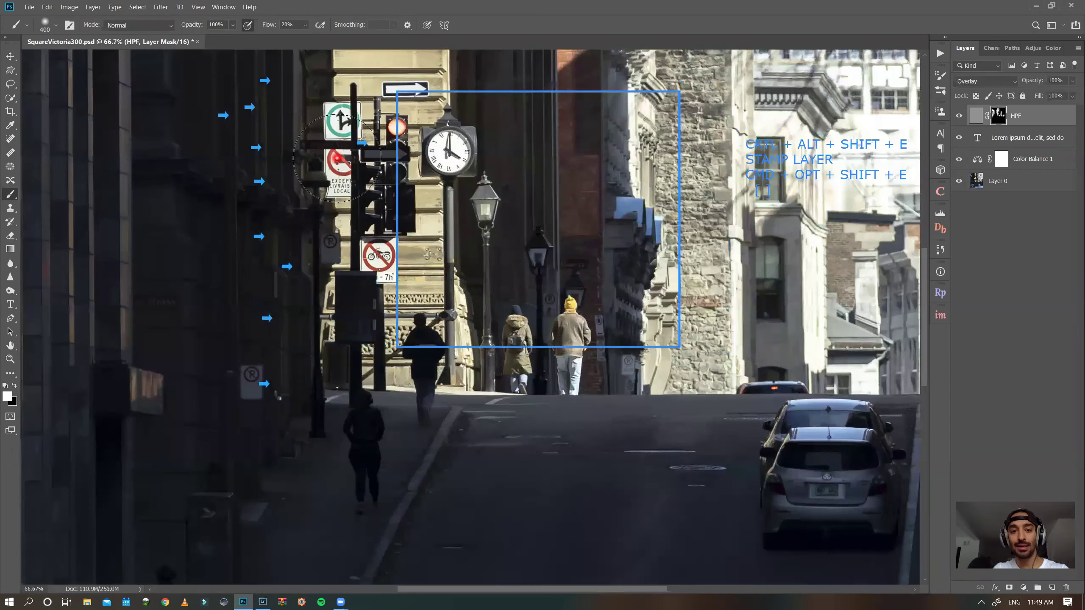
scroll(226, 178, left, 5)
scroll(226, 179, up, 8)
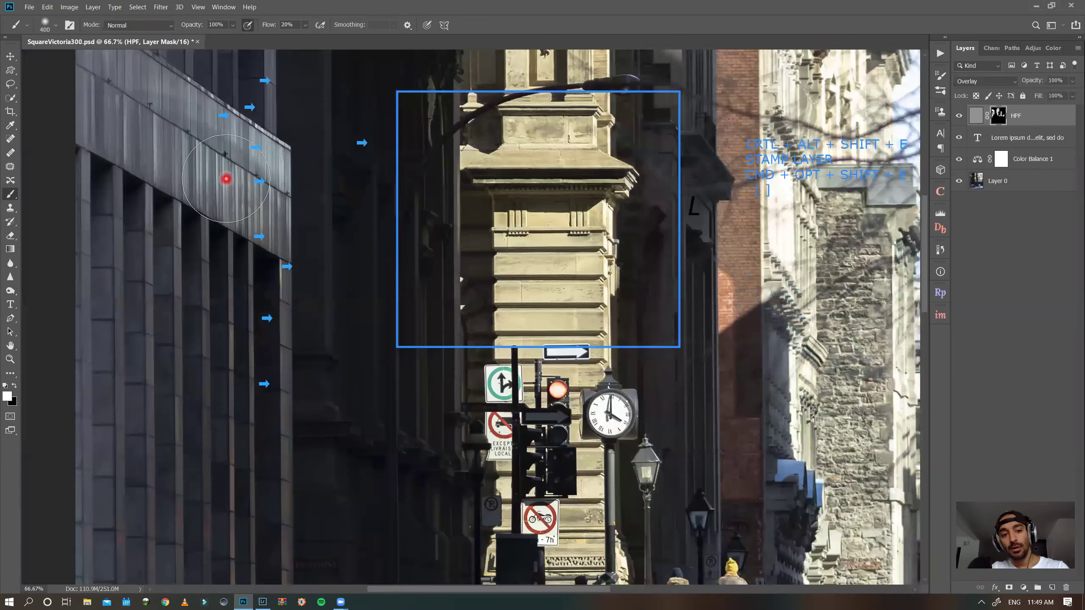
scroll(227, 179, up, 8)
scroll(226, 179, left, 4)
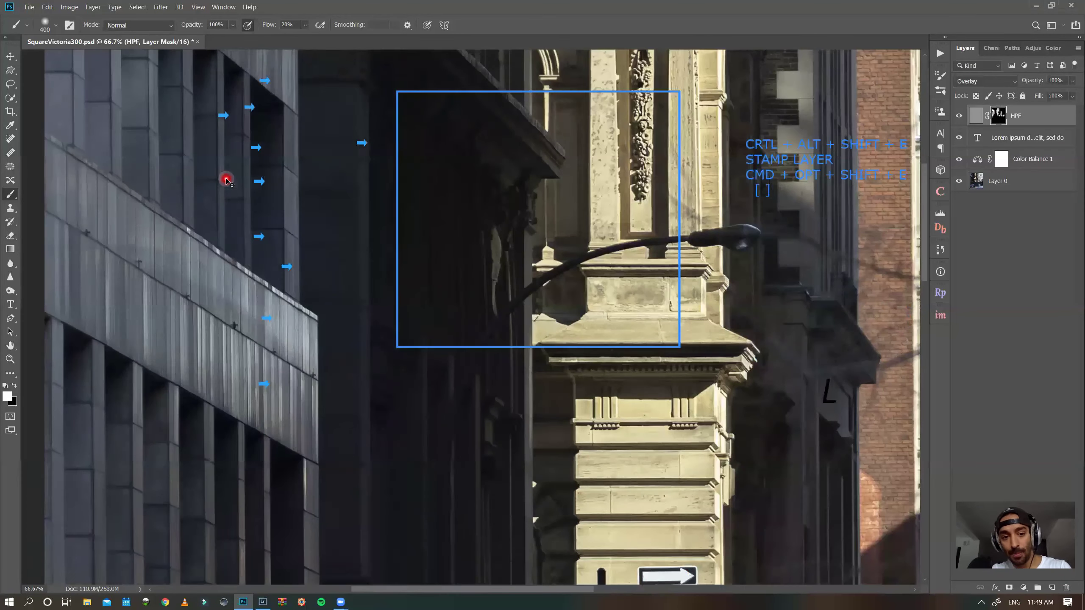
key(ctrl+plus)
key(ctrl+plus)
scroll(226, 178, left, 5)
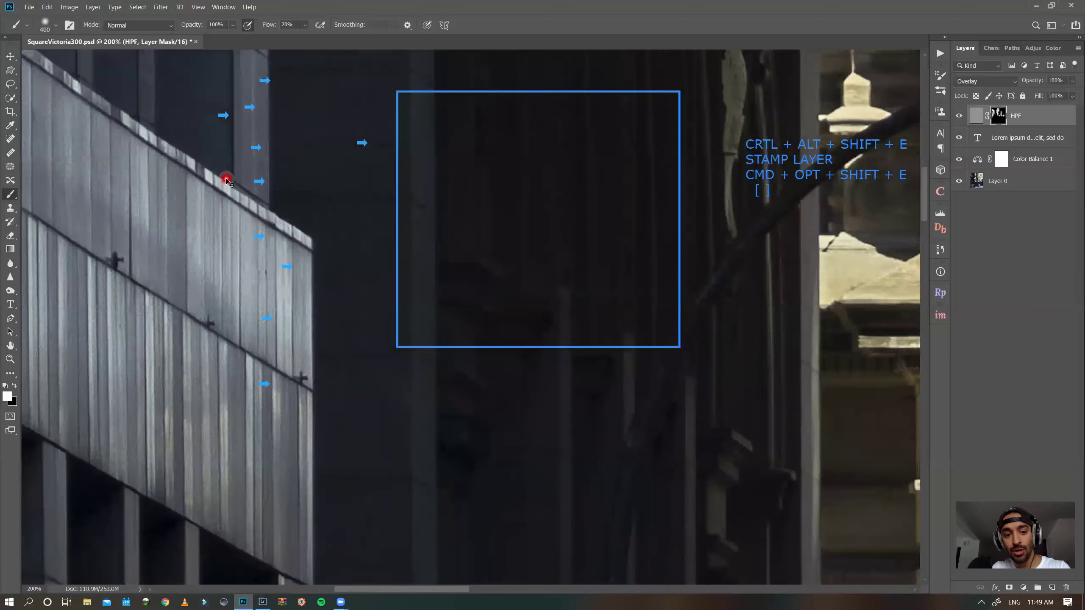
scroll(226, 179, left, 6)
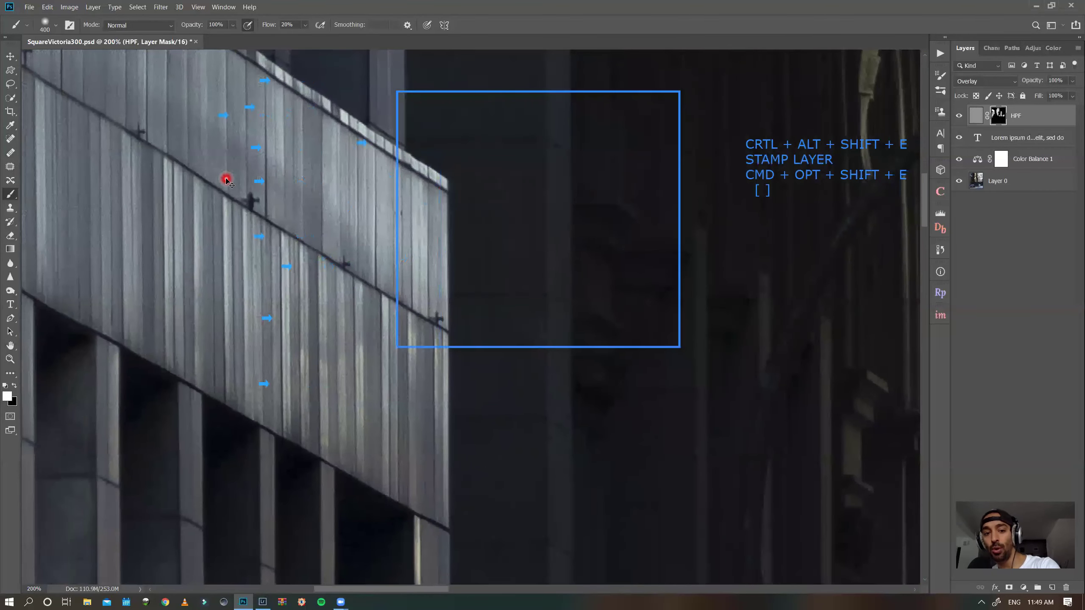
key(bracketleft)
key(bracketleft)
key(bracketleft)
key(bracketleft)
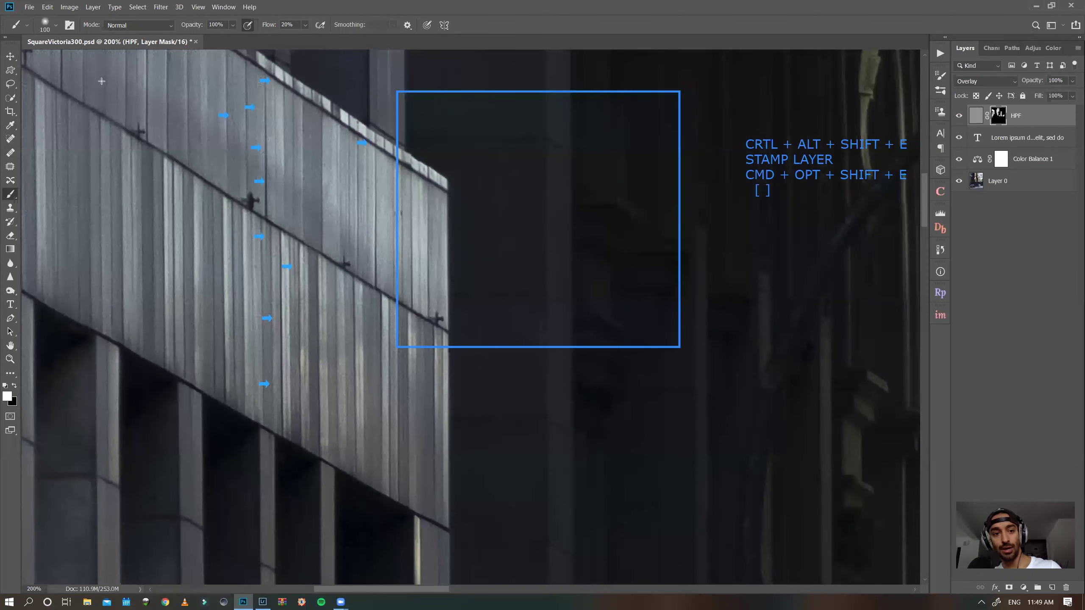
drag(101, 81, 528, 487)
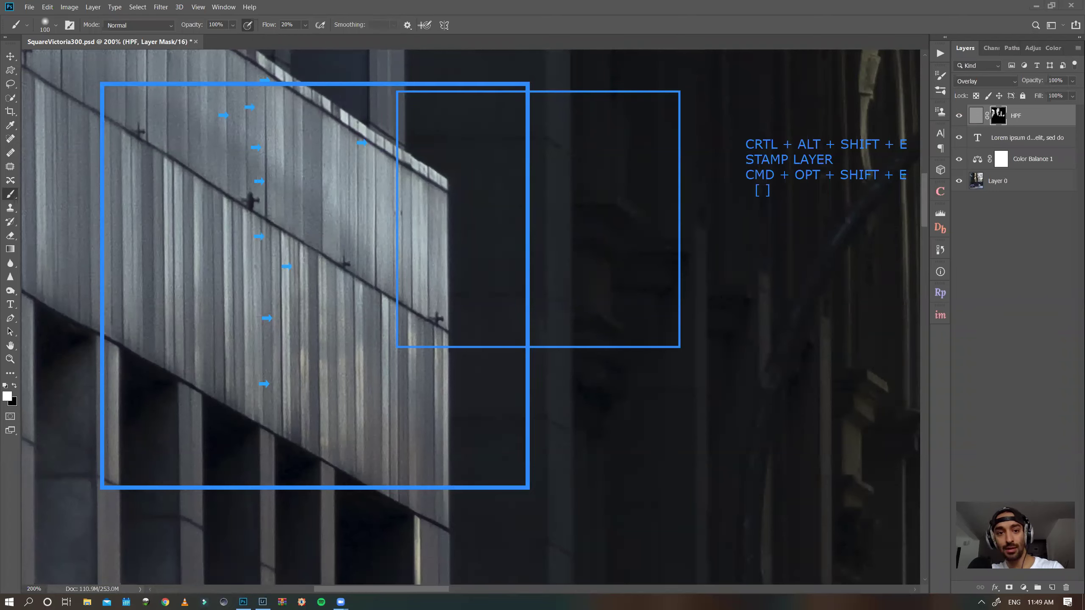
- Toggle the HPF layer's visibility to compare the grey building's facade with and without the sharpening
click(959, 115)
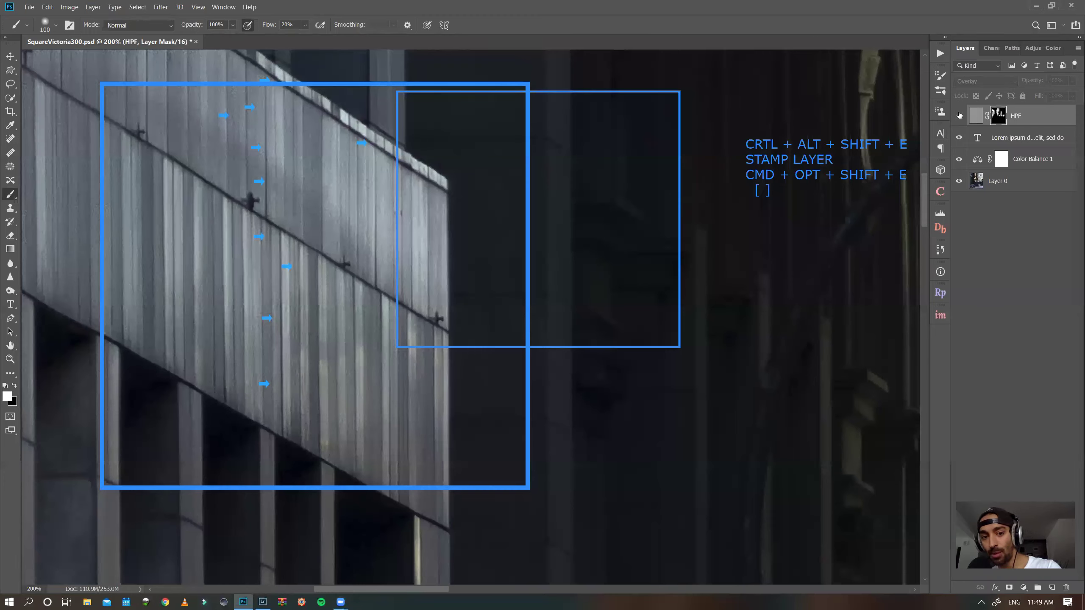
click(959, 115)
click(959, 116)
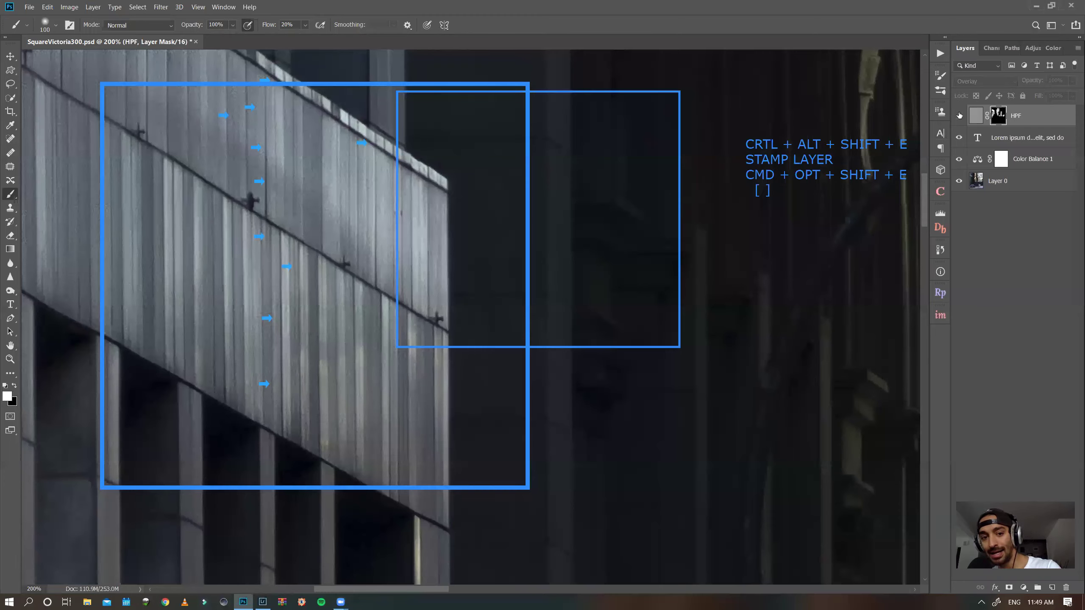
click(959, 115)
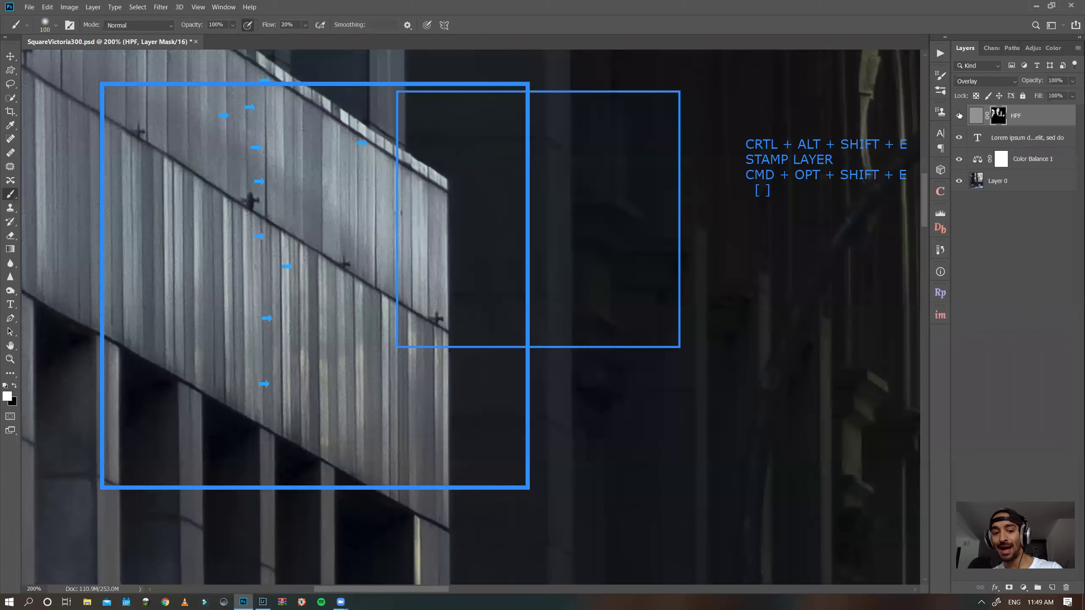
- Add an on-screen annotation note beside the full photo with the first line "Create Stamp Layer"
key(ctrl+0)
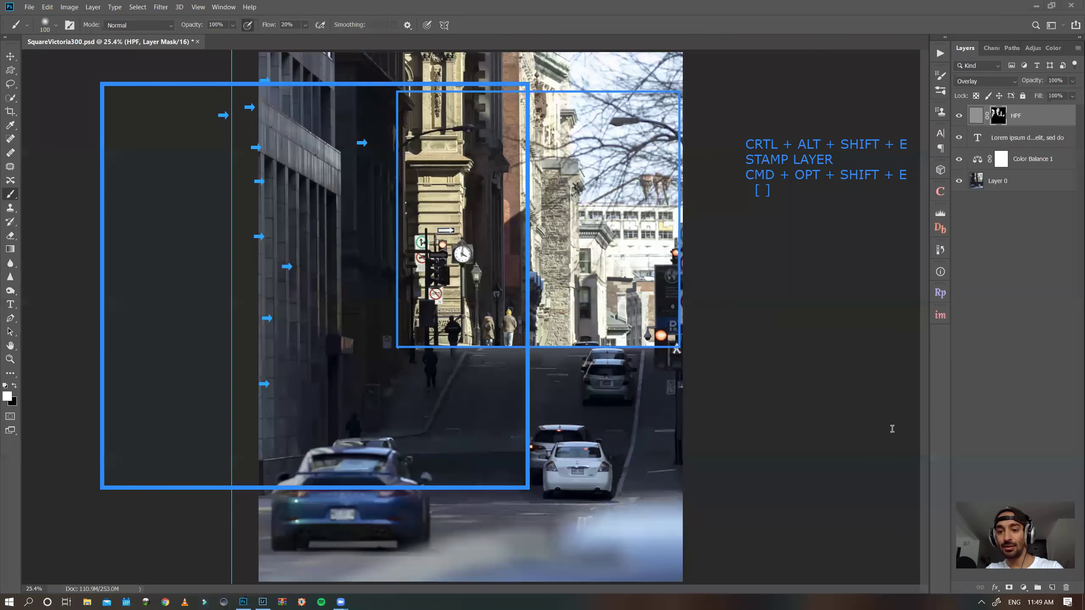
text(Create Stamp)
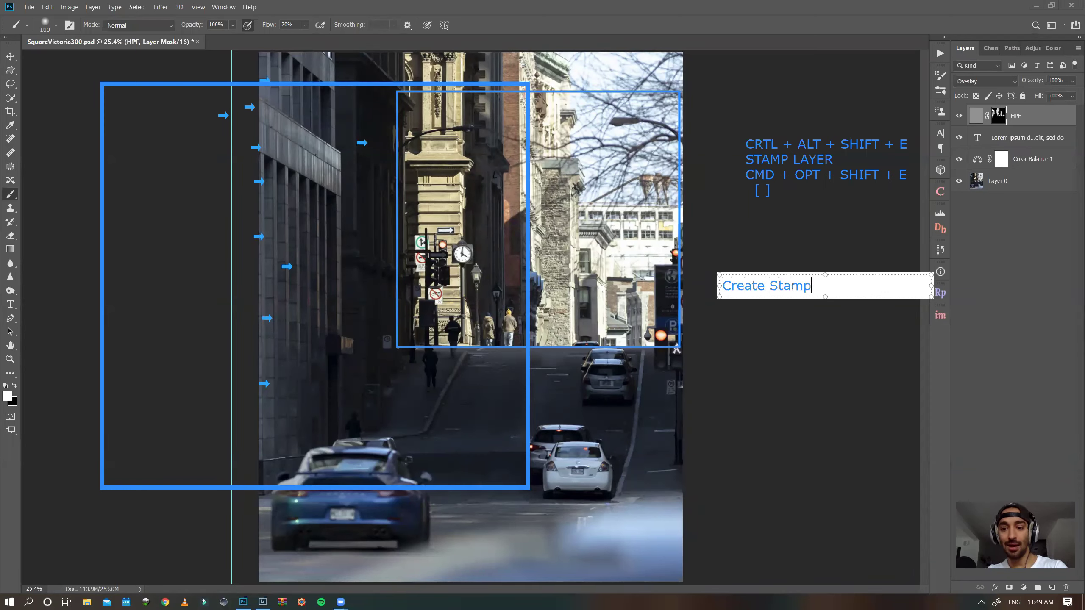
text( :aye)
key(BackSpace)
key(BackSpace)
key(BackSpace)
key(BackSpace)
text(Layer)
key(Return)
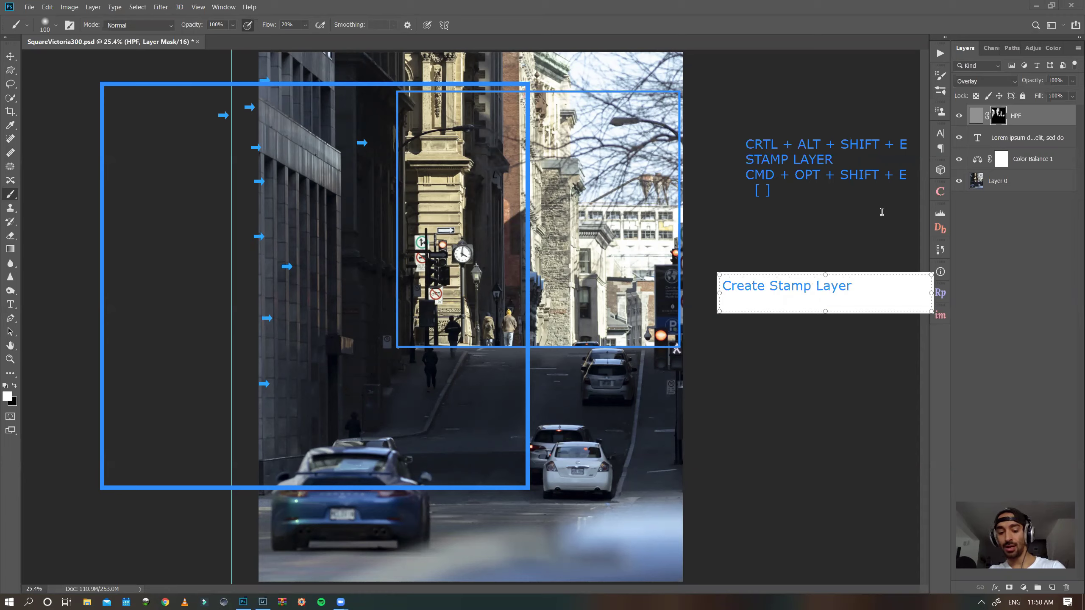
- Continue the annotation note with the lines "Open Filers TAB" and "go to Others"
text(Open)
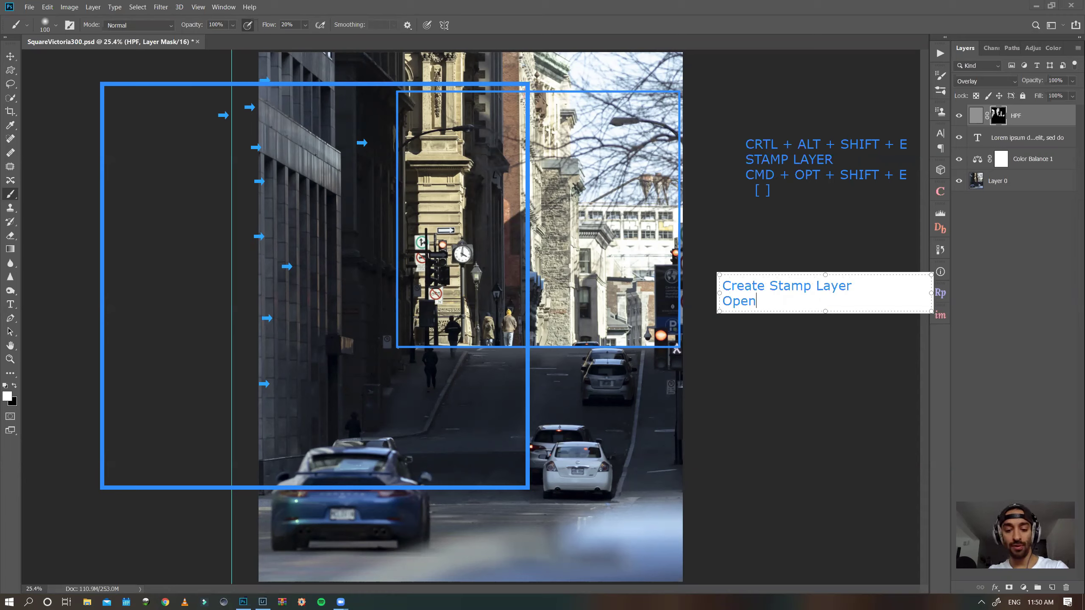
text( Filers TAB)
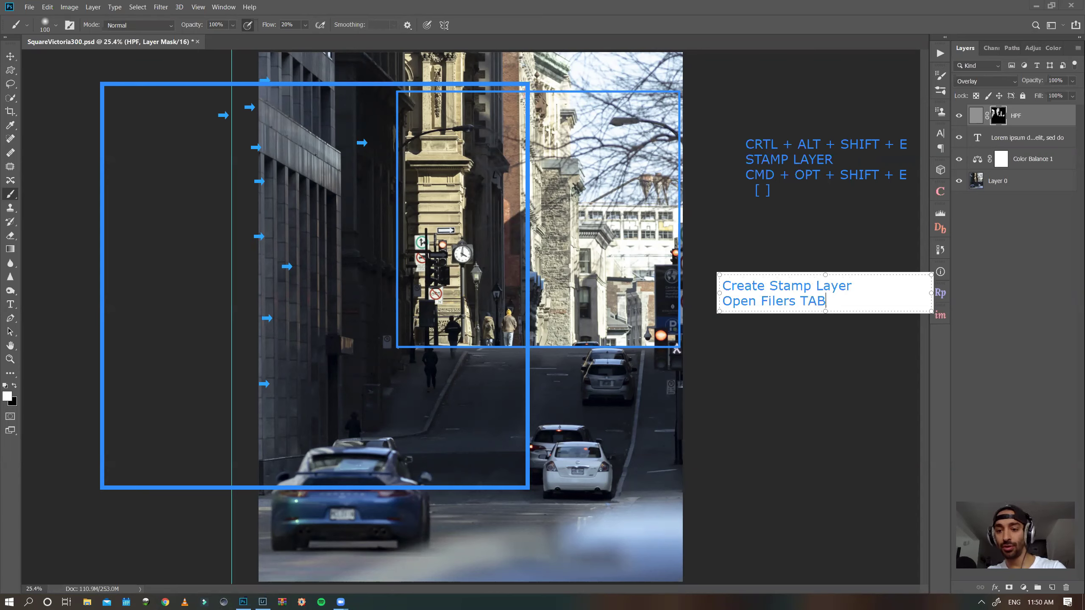
key(Return)
text(go to Others)
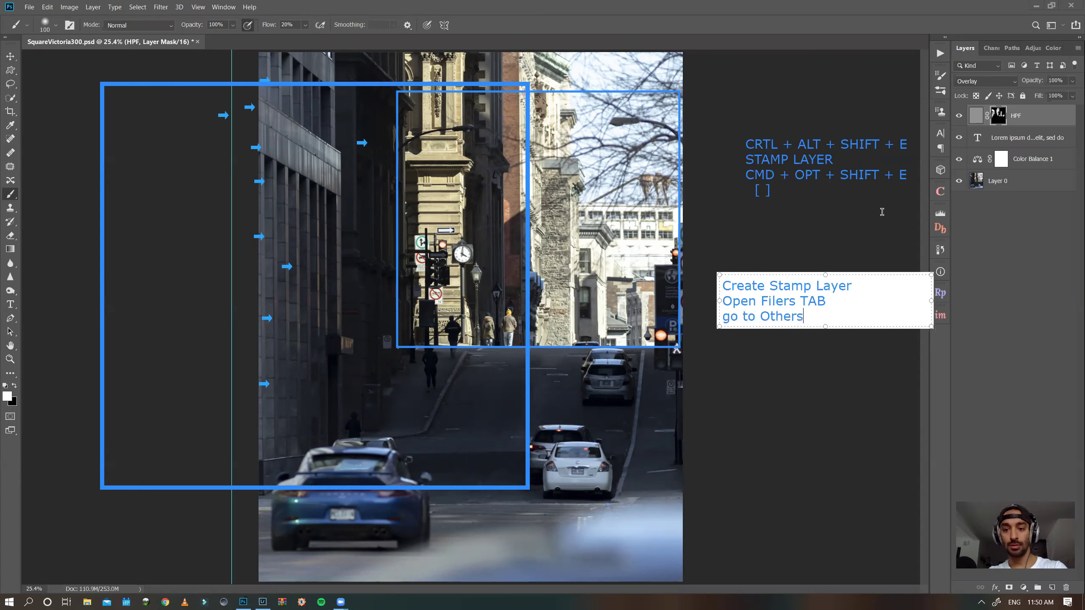
- Add the line "High pass Filter" to the annotation note
key(Return)
text(High p)
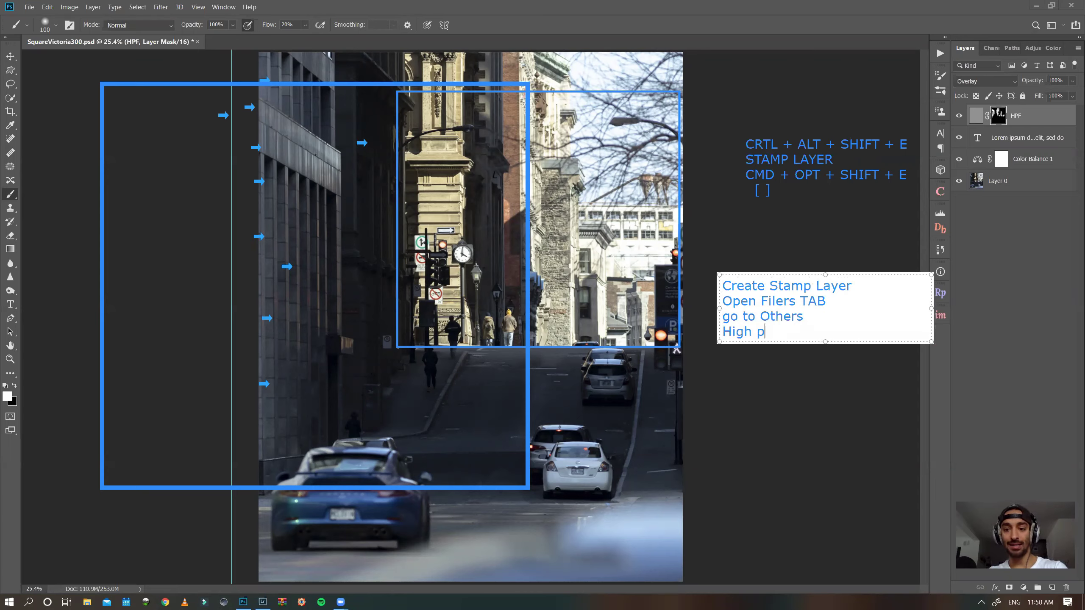
text(ass Fikter)
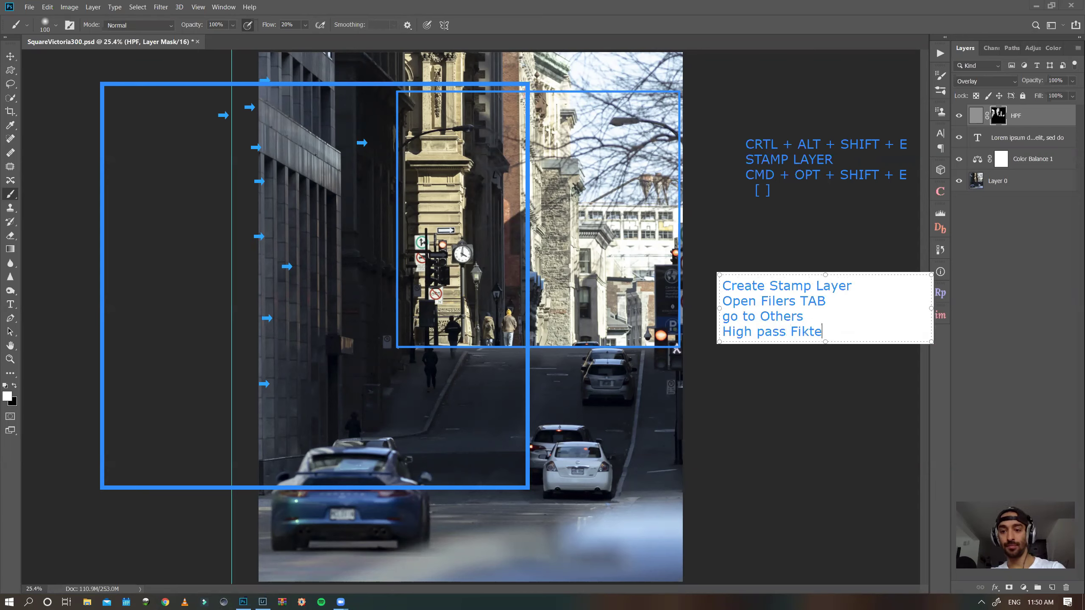
key(BackSpace)
key(BackSpace)
key(BackSpace)
key(BackSpace)
text(lter)
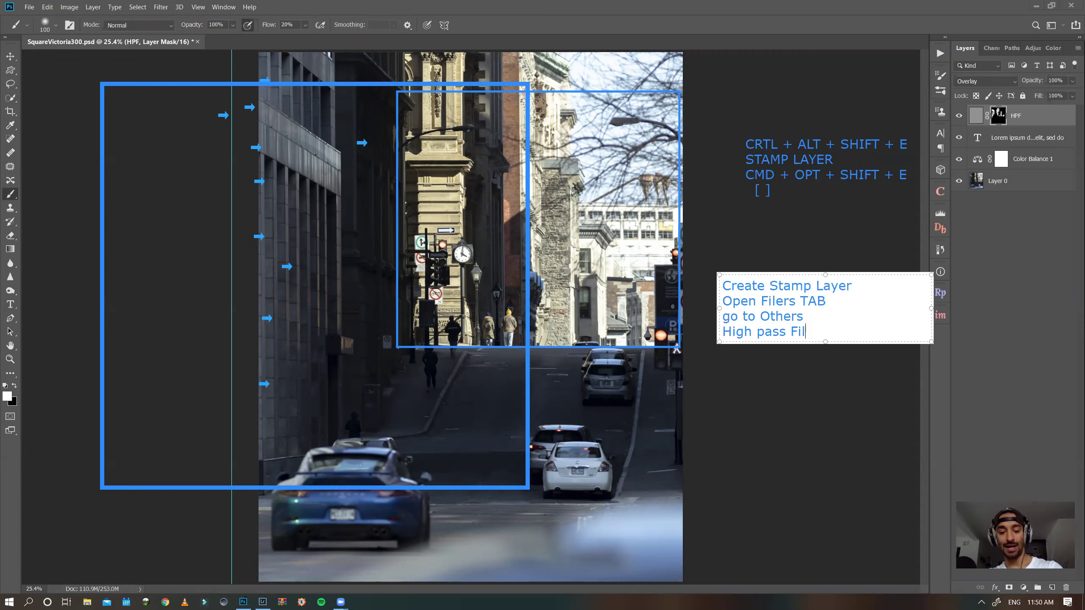
- Add the radius range "1.0-2.5" and the instruction "Change blend mode to Overlay or Soft Light" to the note
key(Return)
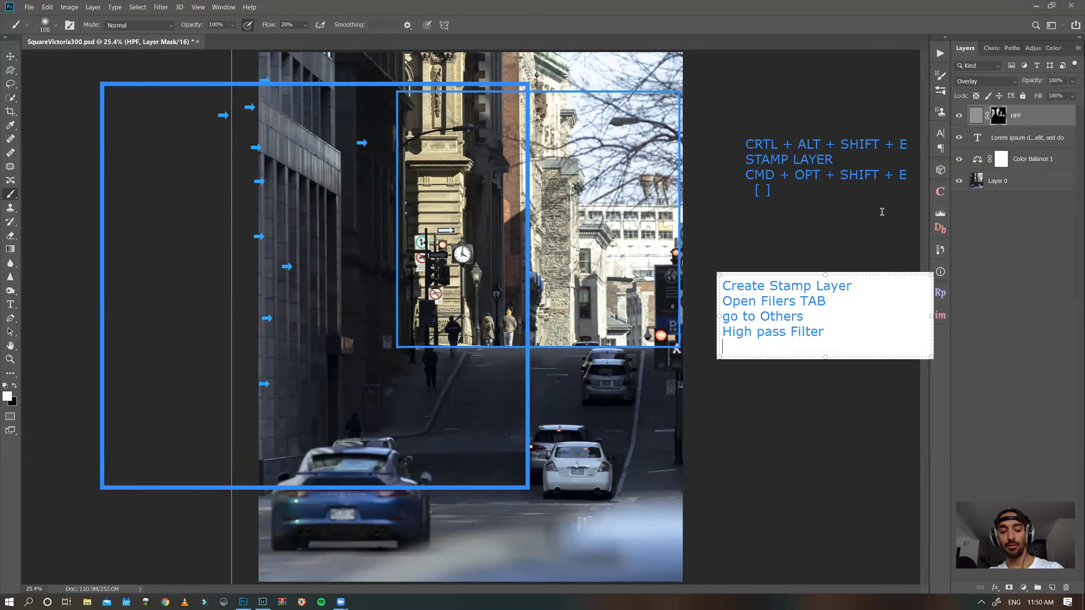
text(1.0-)
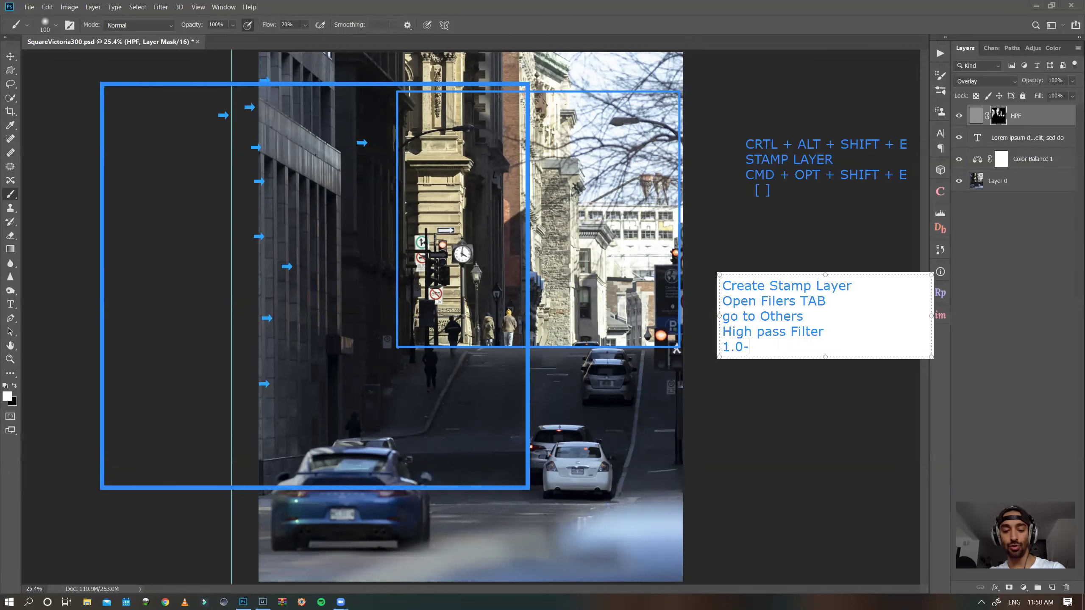
text(2.5)
key(Return)
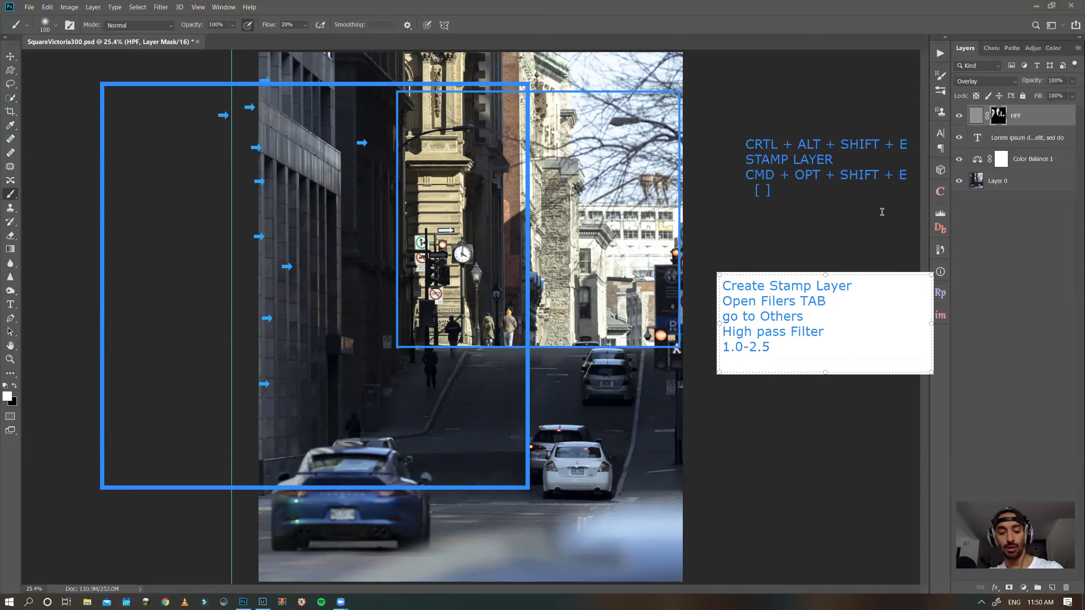
text(Change blen)
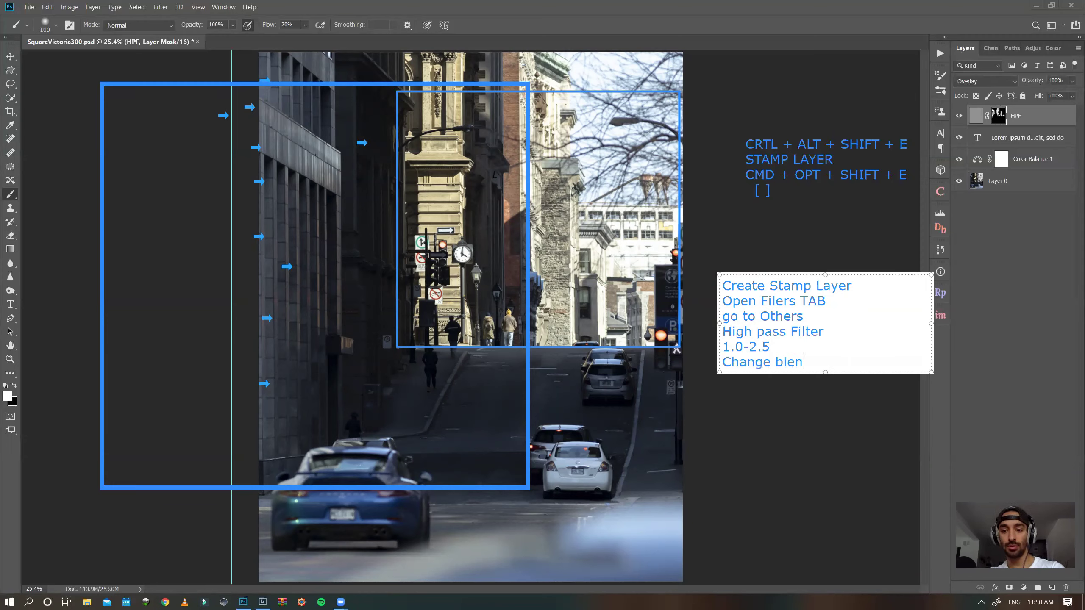
text(d mode to)
key(Return)
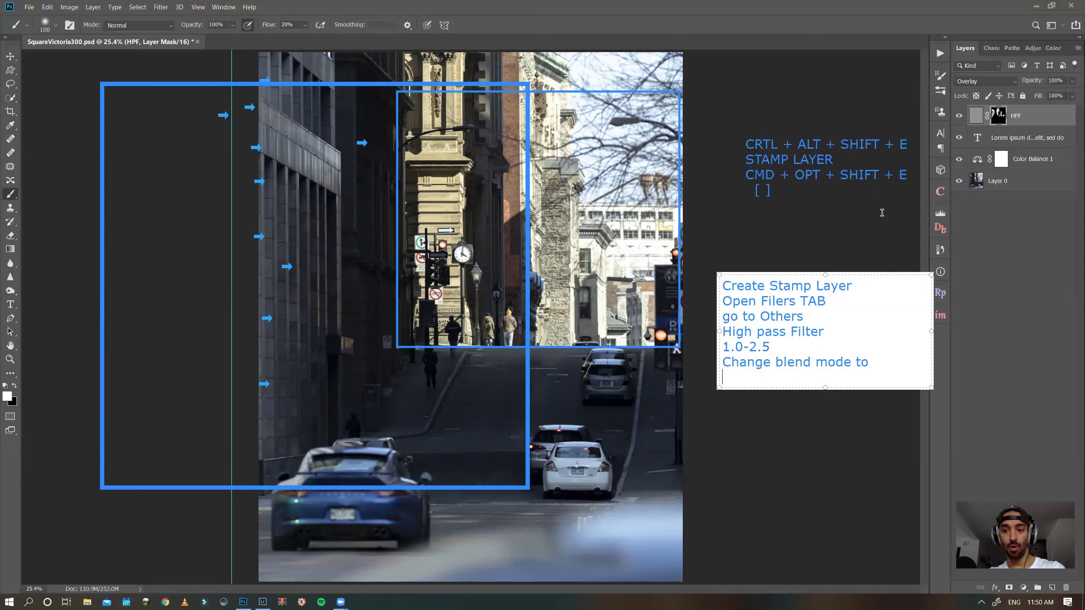
text(Ove)
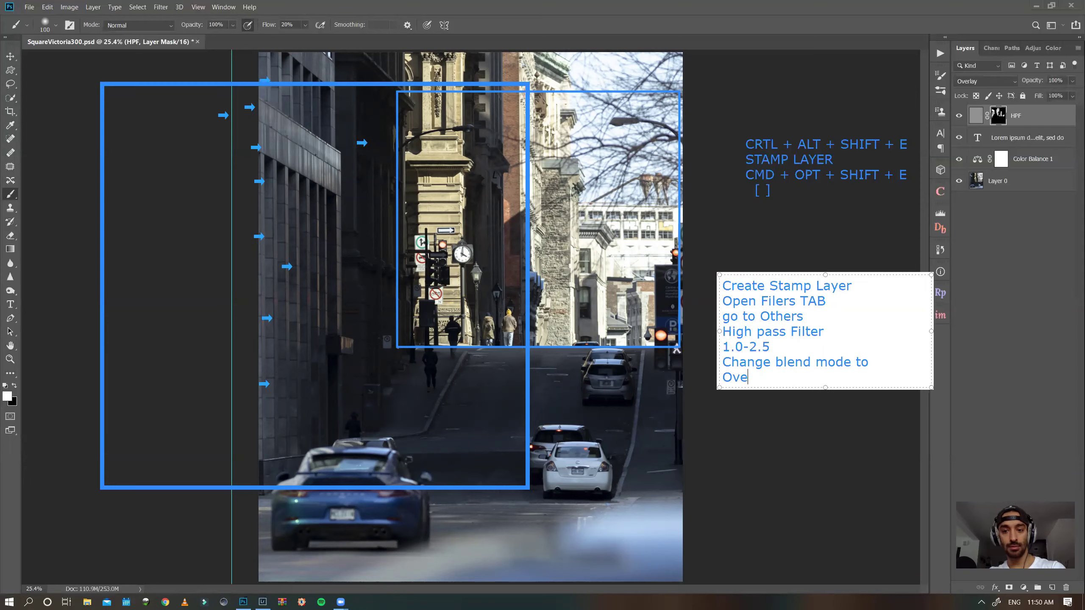
text(rlay or Soft Light)
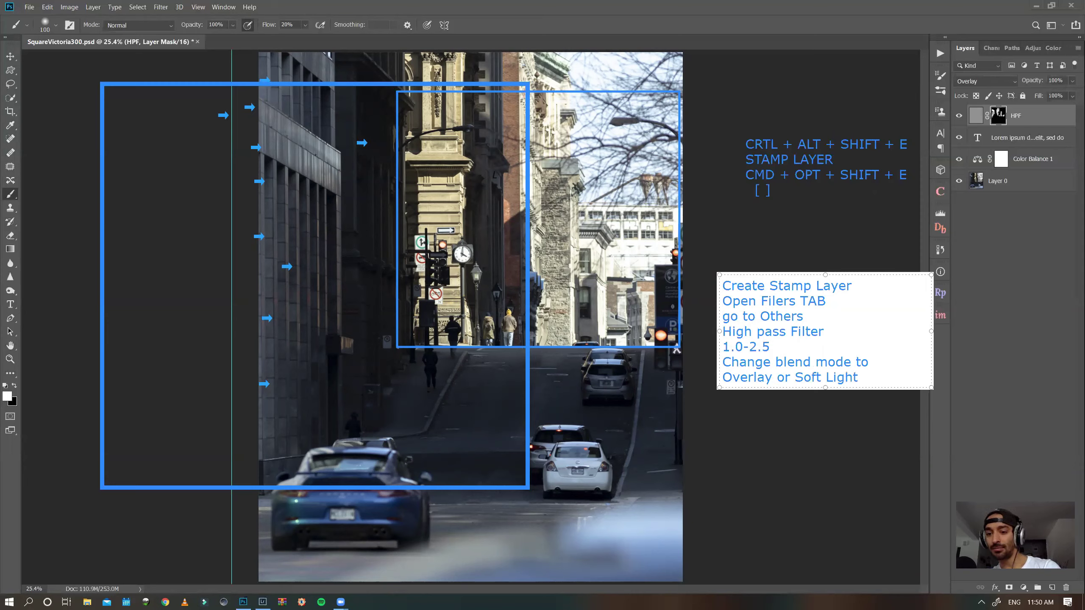
- Finish the annotation note with the line "Create a black Mask"
key(Return)
text(Create a )
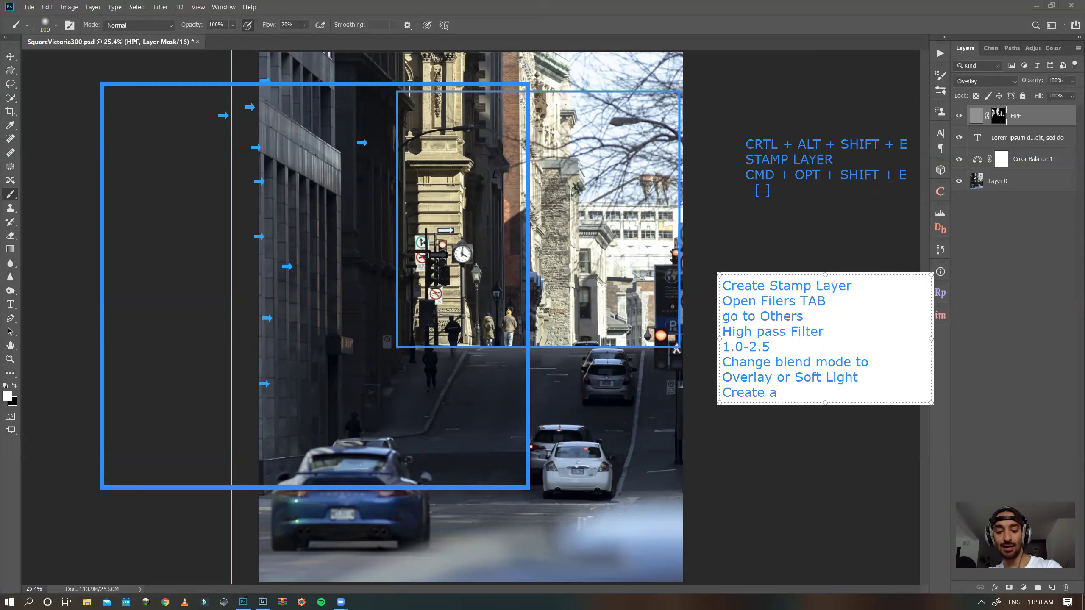
text(black Mask)
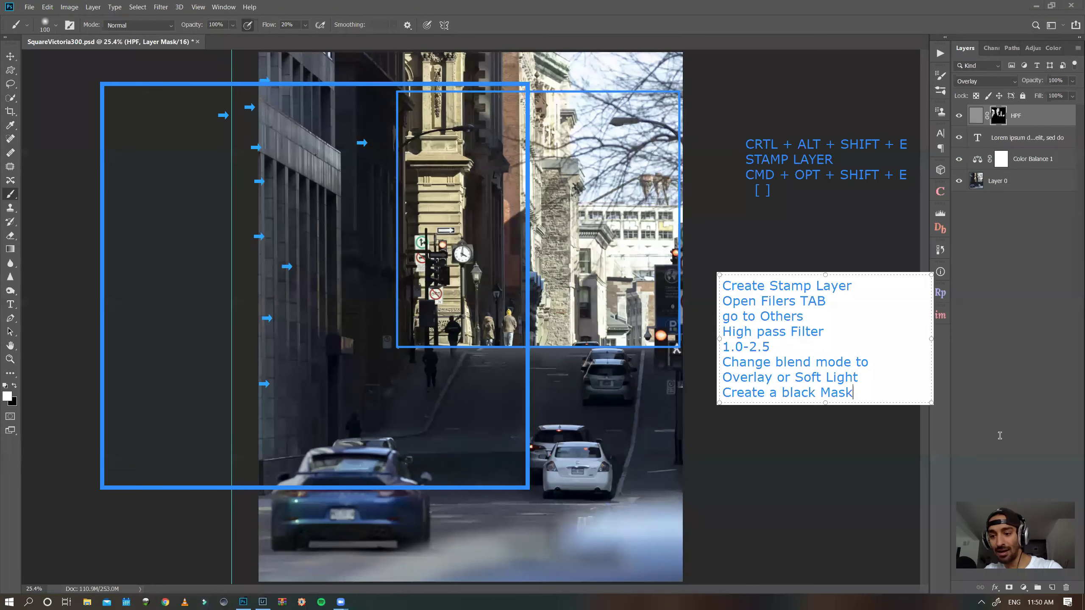
- Create a new layer above the HPF layer and give it a black layer mask
click(1052, 588)
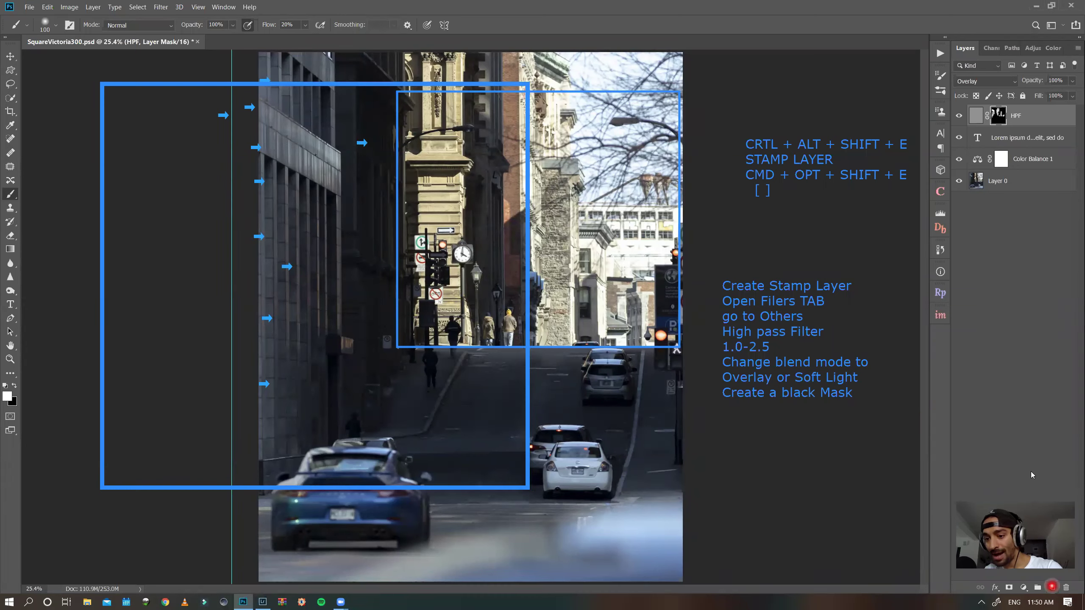
click(1009, 589)
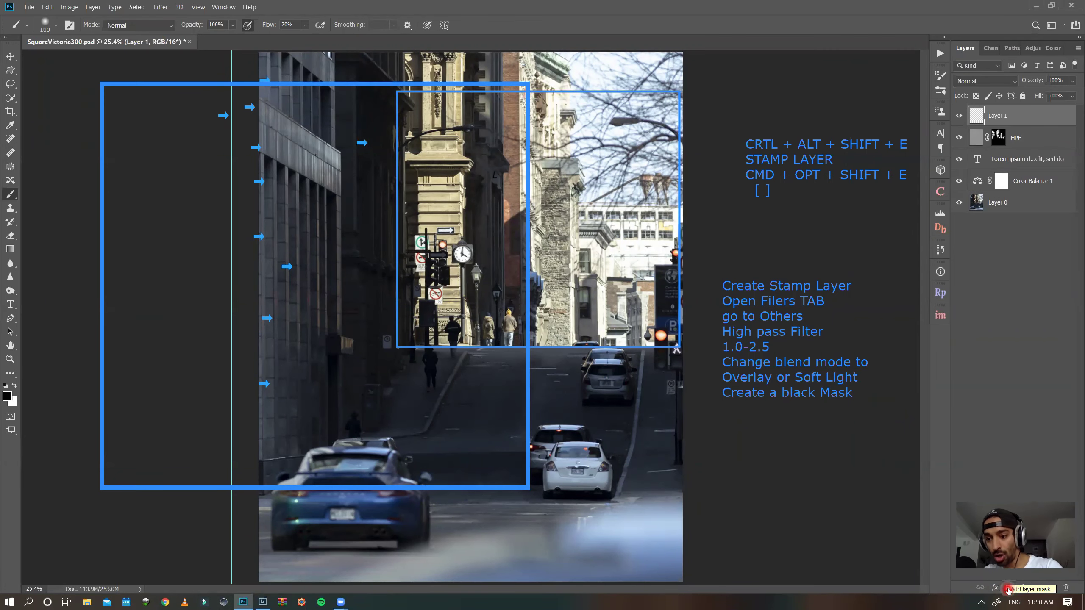
alt+click(1008, 589)
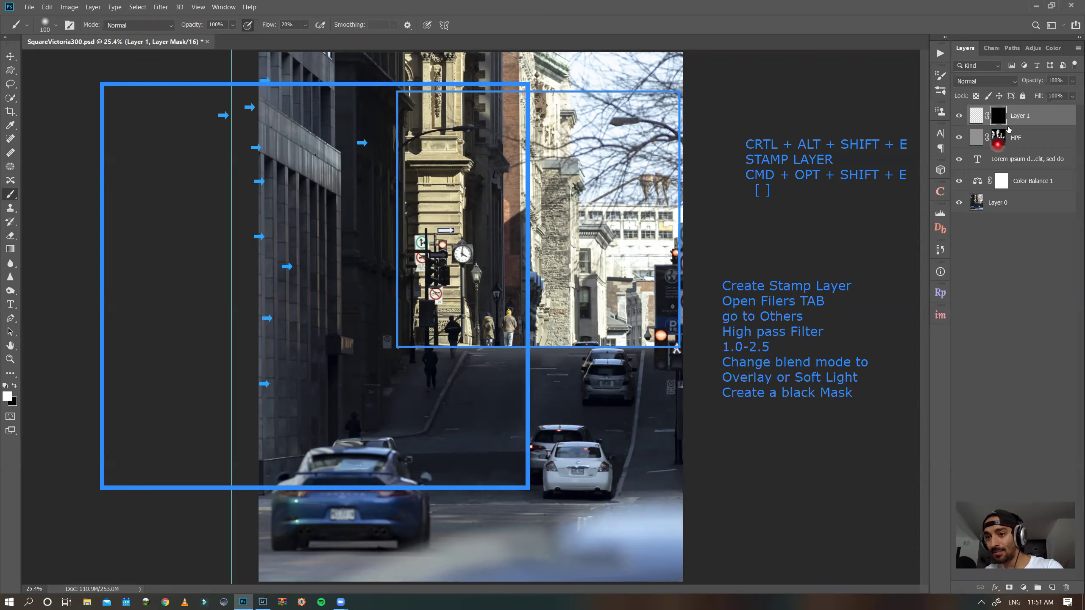
- Invert the new layer's mask back and forth between black and white, ending on black
click(970, 112)
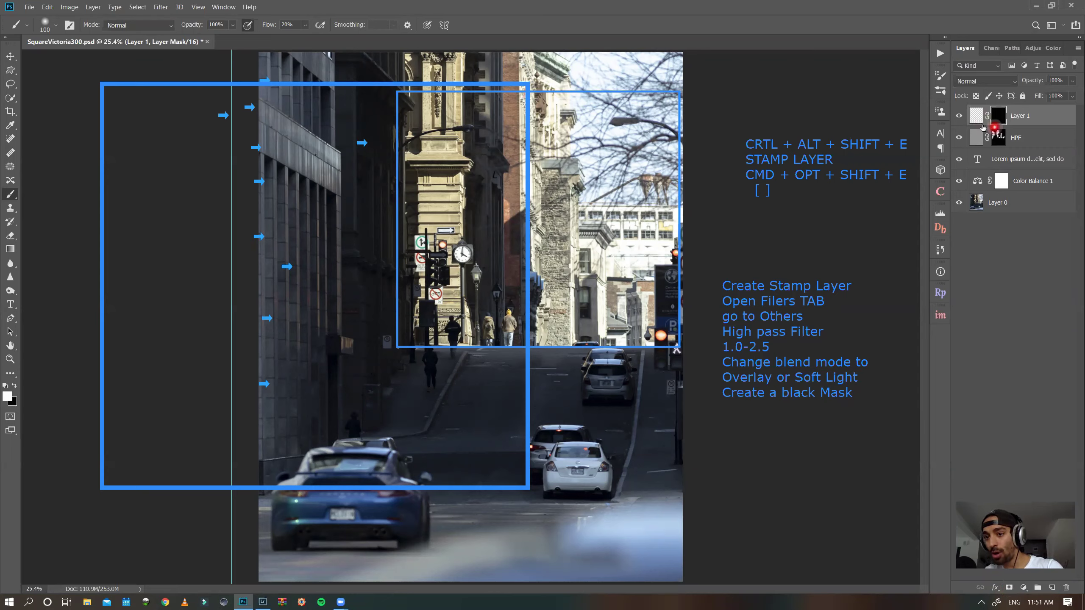
key(ctrl+i)
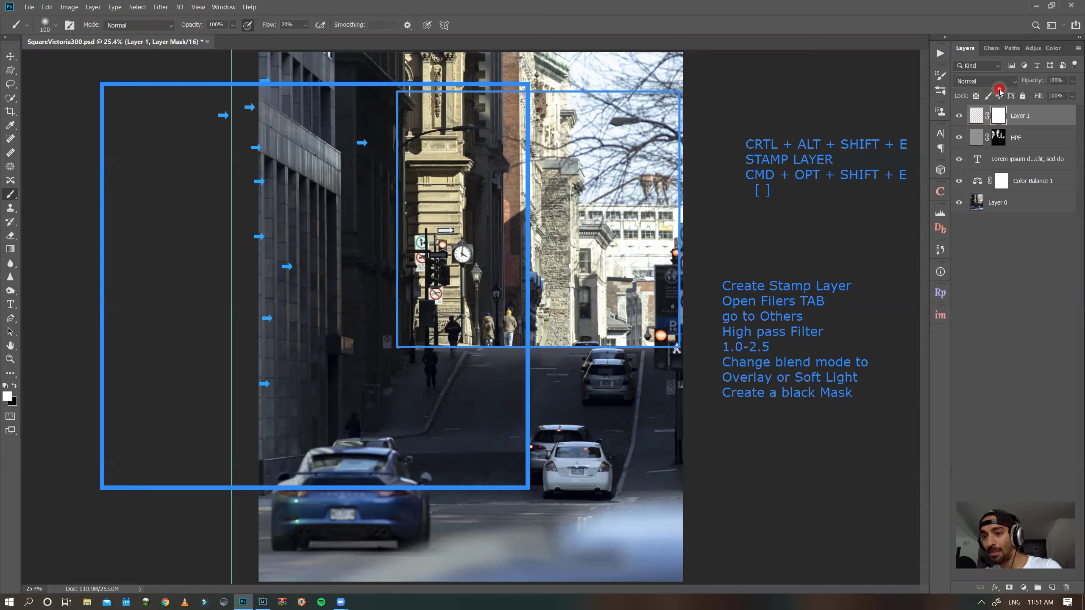
key(ctrl+i)
key(ctrl+i)
key(ctrl+i)
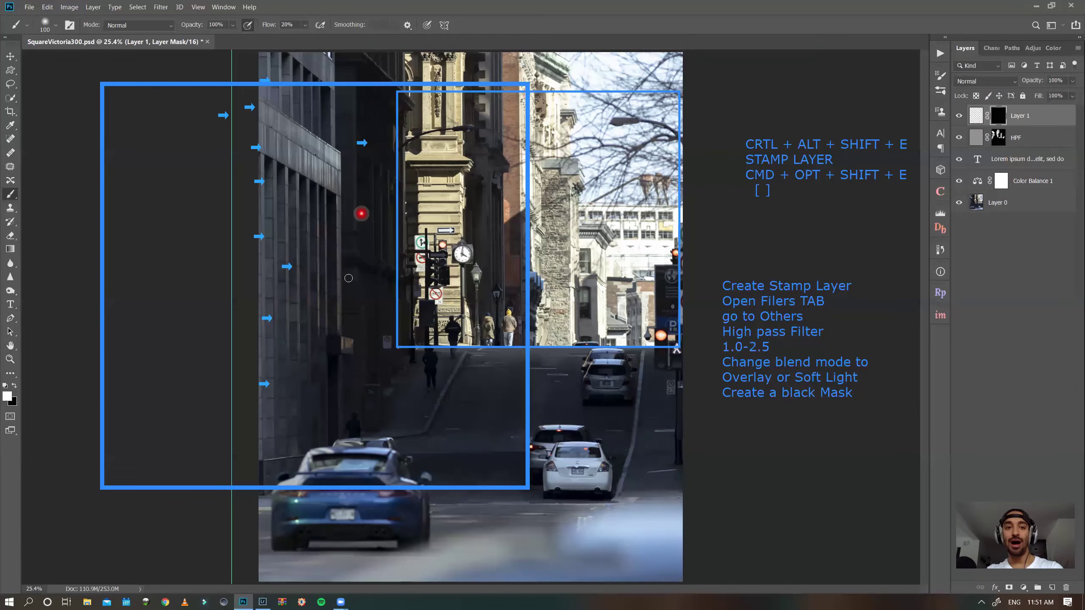
- Close SquareVictoria300.psd without saving the changes and switch to Lightroom Classic
click(207, 43)
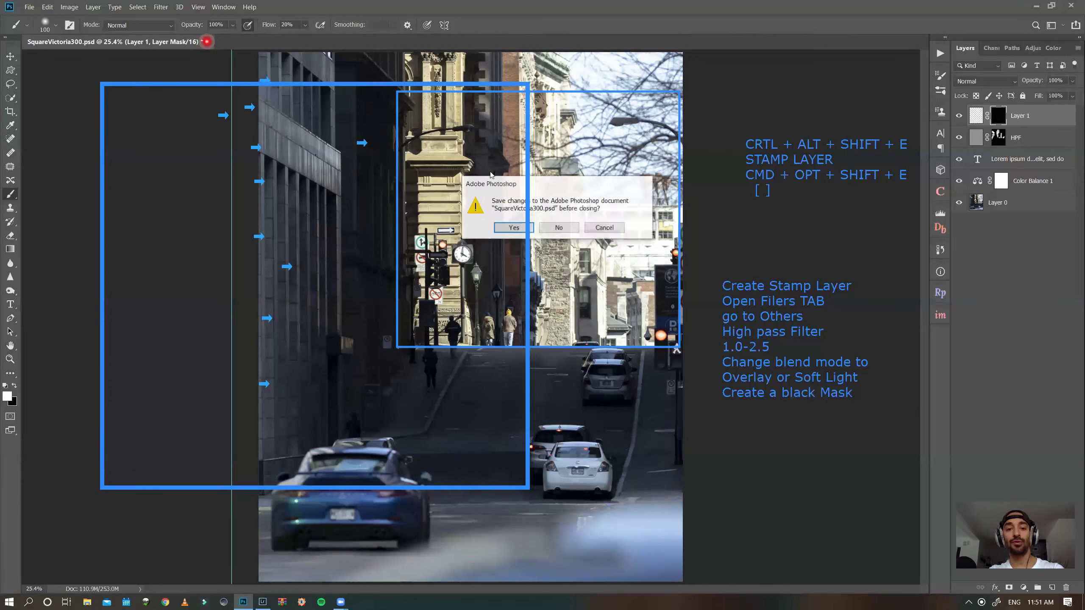
click(559, 228)
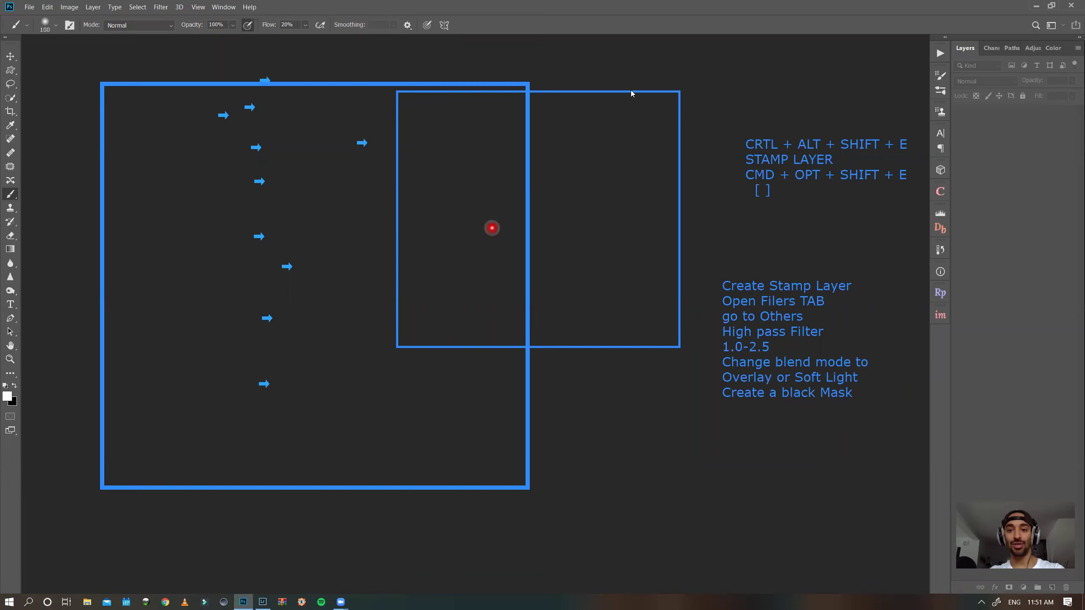
click(211, 509)
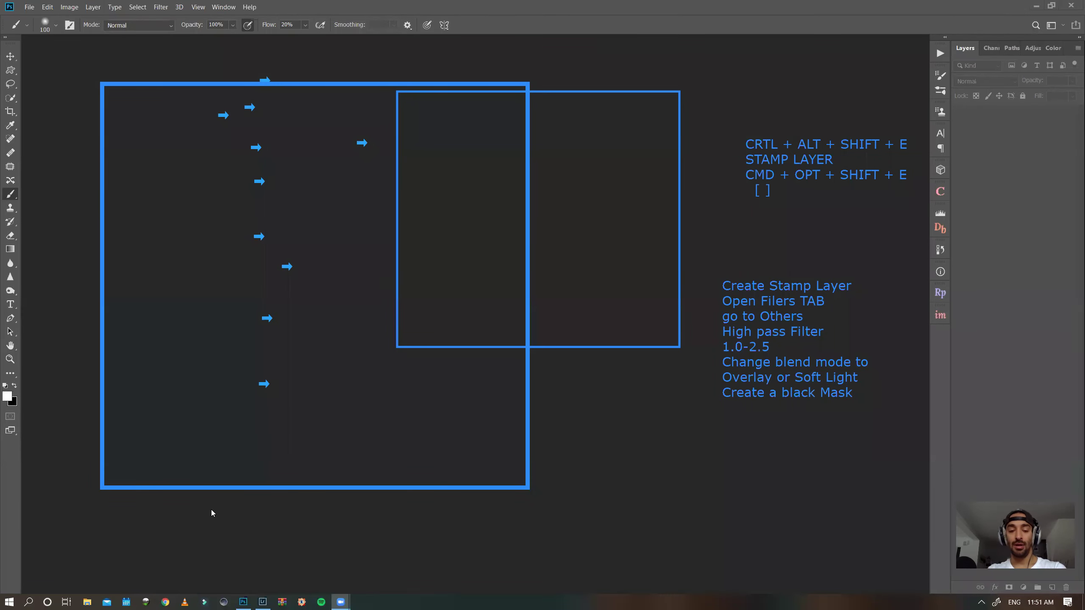
click(262, 602)
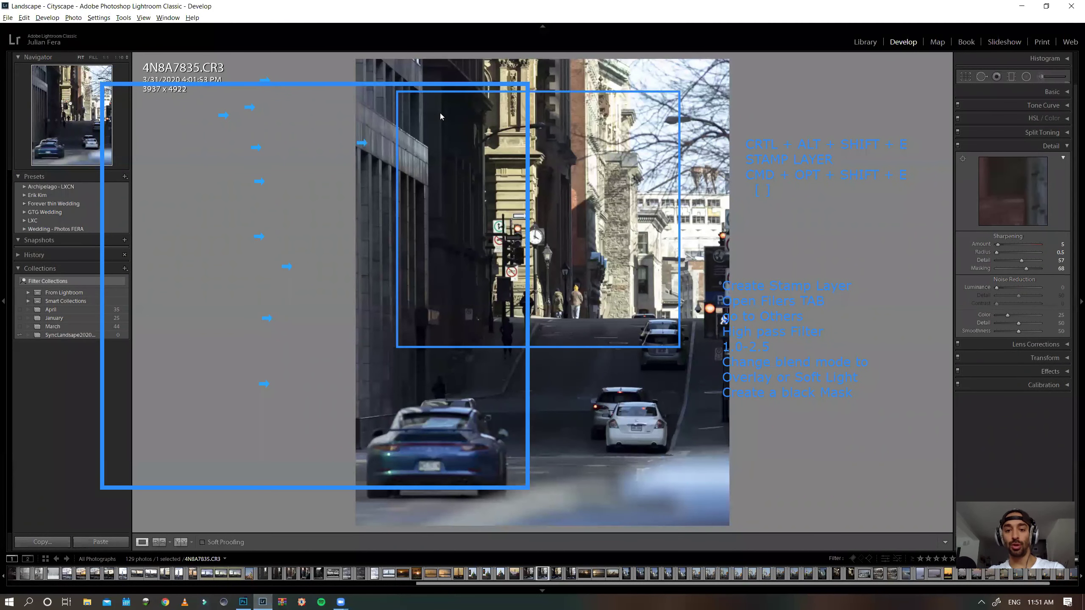